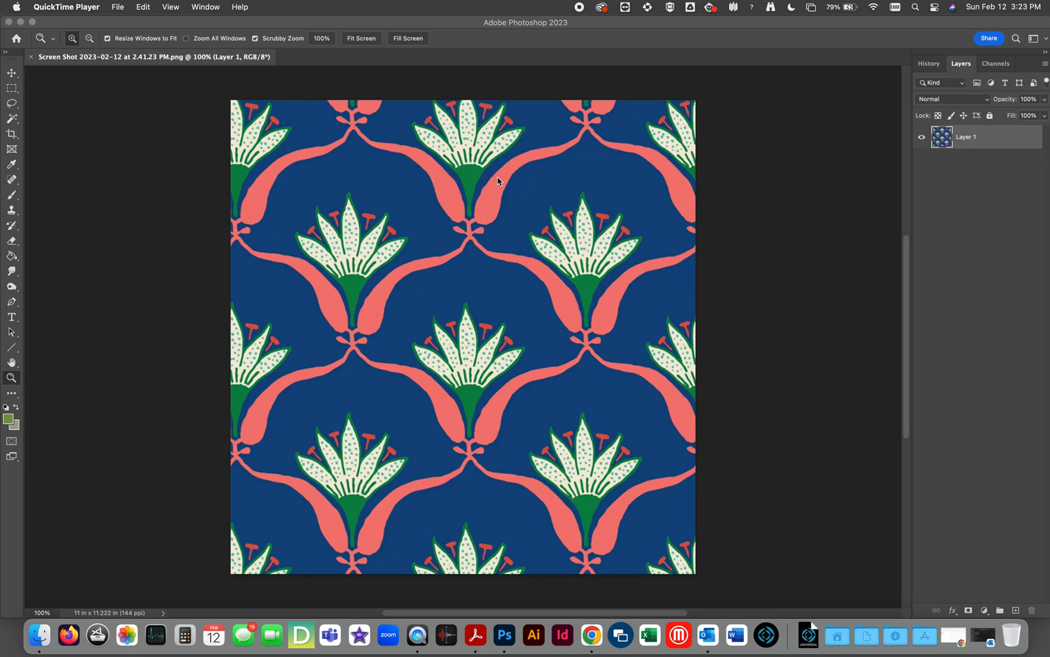
# Show the rulers around the pattern document.
pyautogui.click(754, 208)
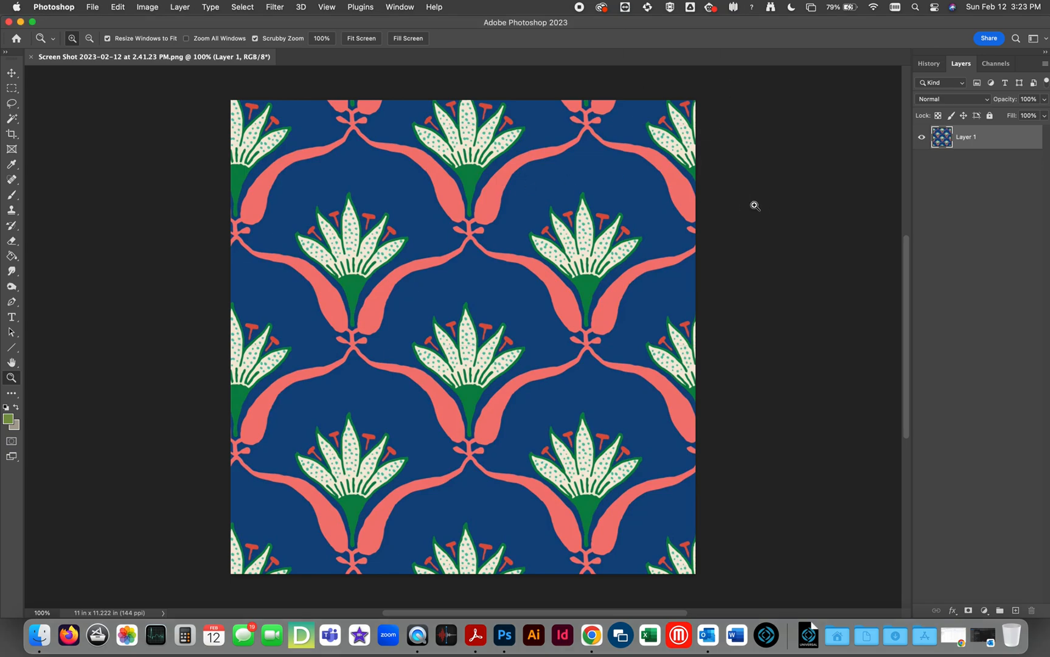
pyautogui.press('super+r')
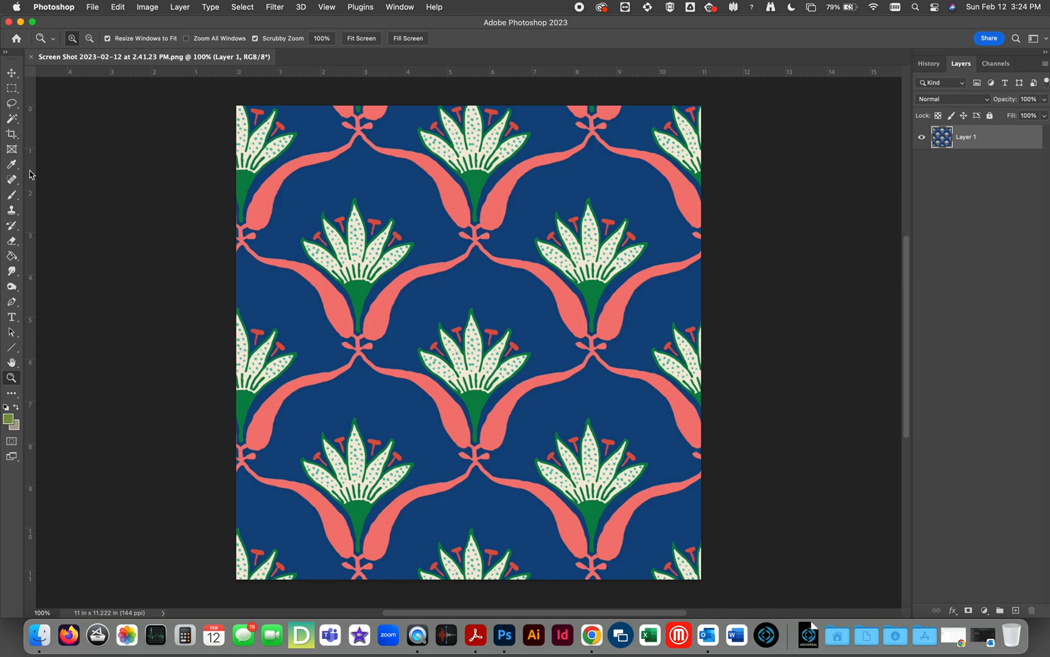
pyautogui.moveTo(31, 175); pyautogui.dragTo(236, 212)
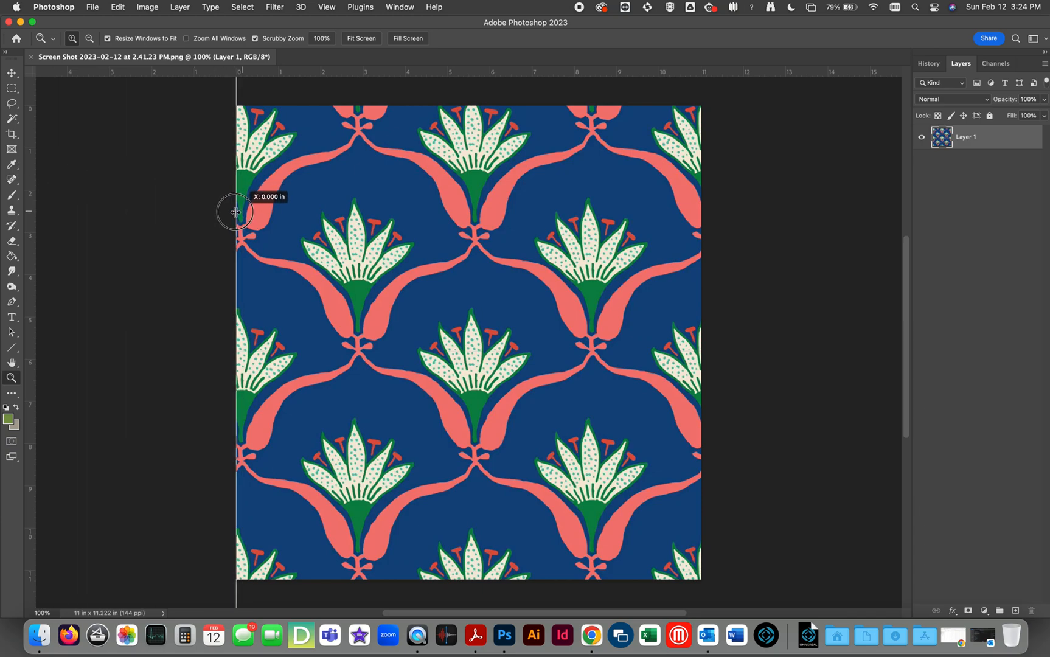
pyautogui.moveTo(236, 212); pyautogui.dragTo(236, 219)
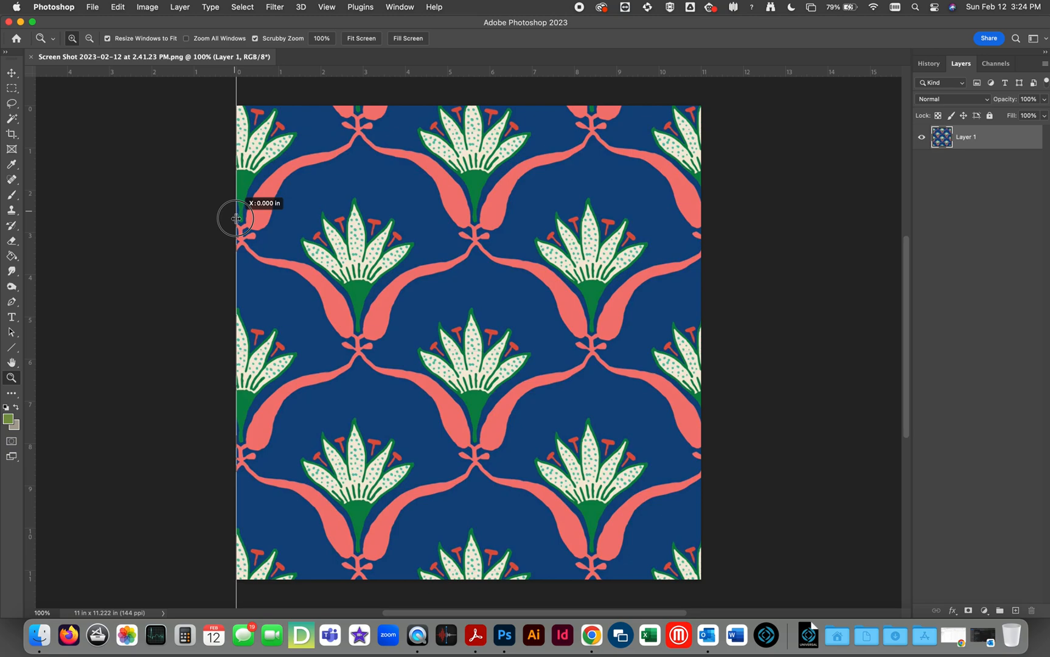
pyautogui.moveTo(236, 218); pyautogui.dragTo(15, 165)
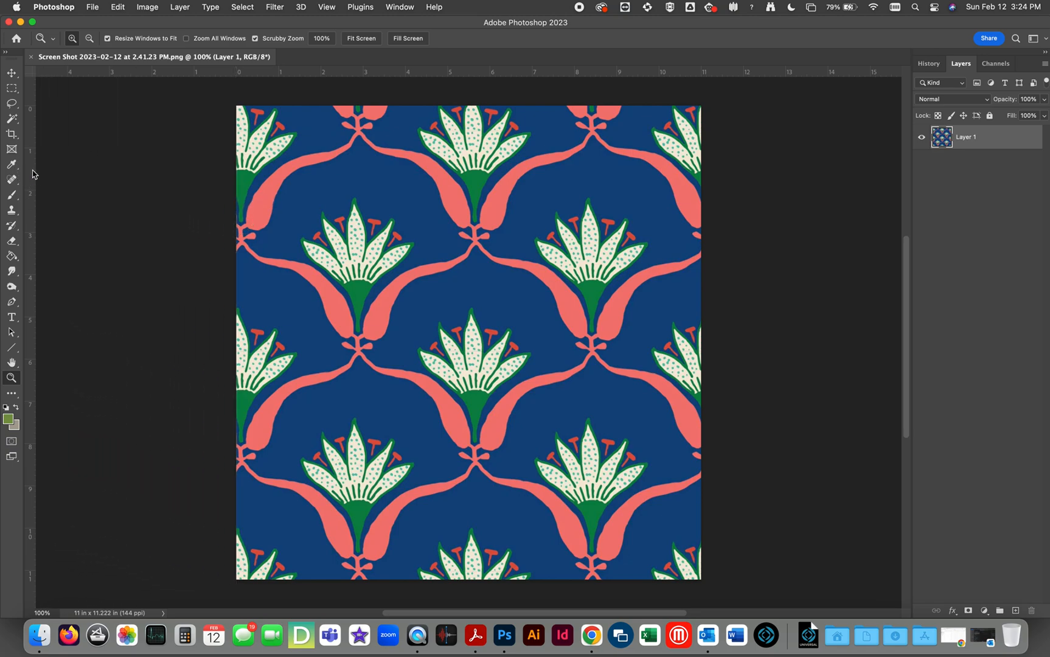
# Select the whole pattern and scale it proportionally to about 73%, keeping its upper-left corner fixed.
pyautogui.press('super+a')
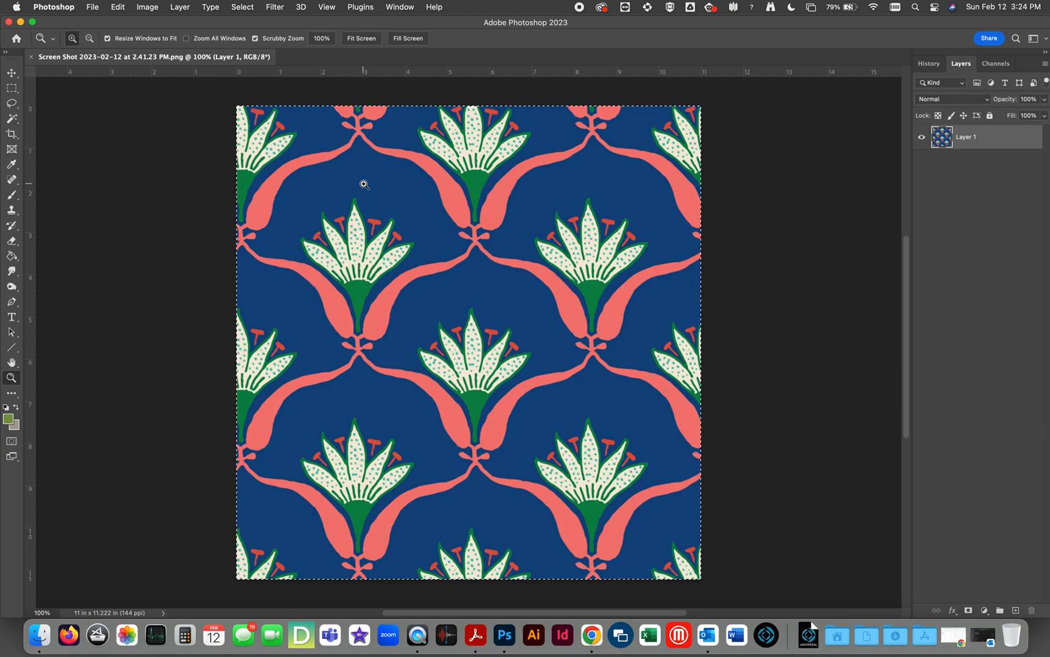
pyautogui.press('super+t')
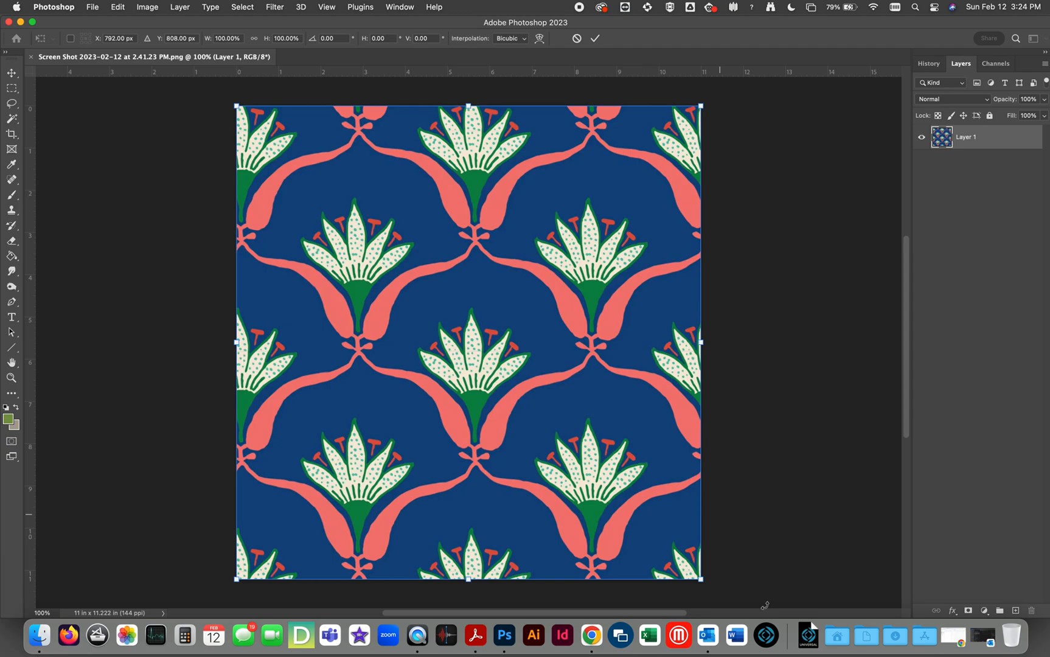
pyautogui.moveTo(701, 580); pyautogui.dragTo(577, 453)
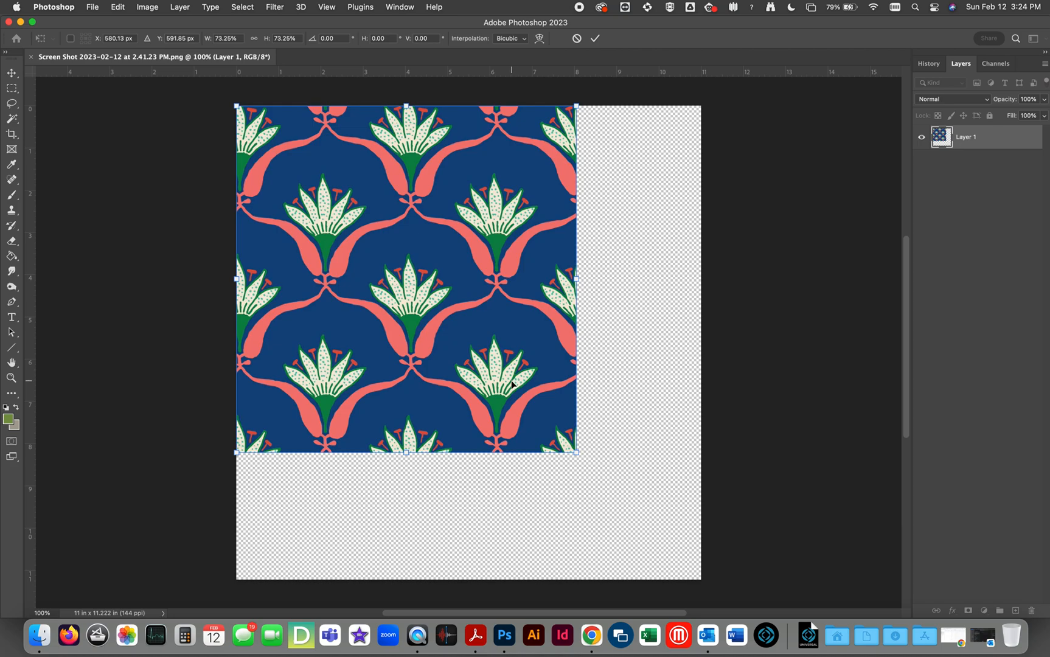
pyautogui.press('z')
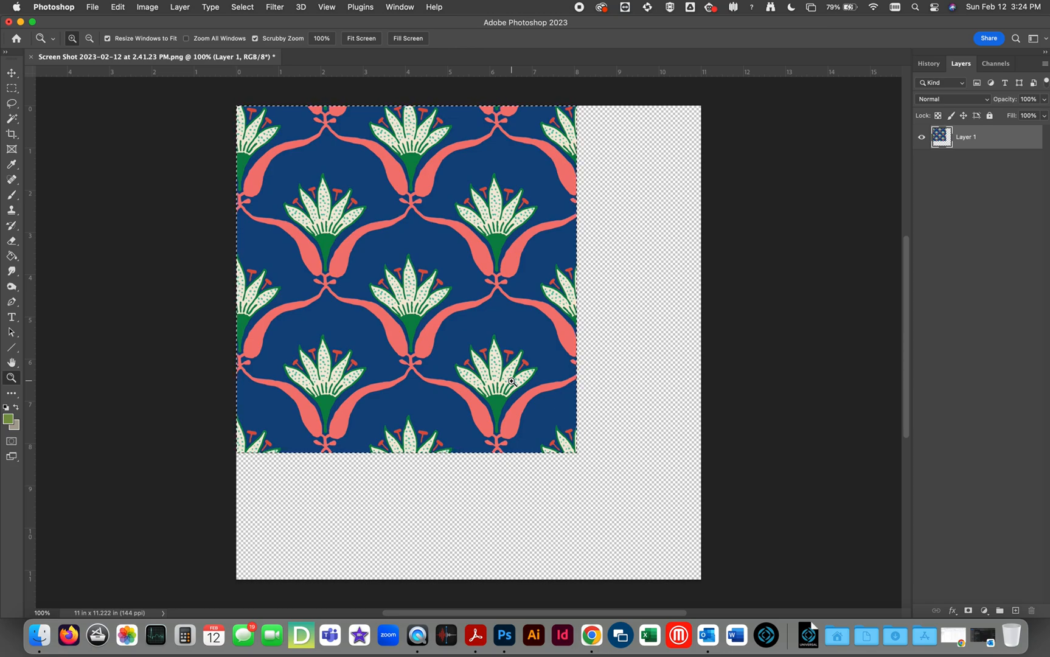
# Copy the scaled pattern to a new layer and move the copy straight across to abut the original's right edge.
pyautogui.press('super+j')
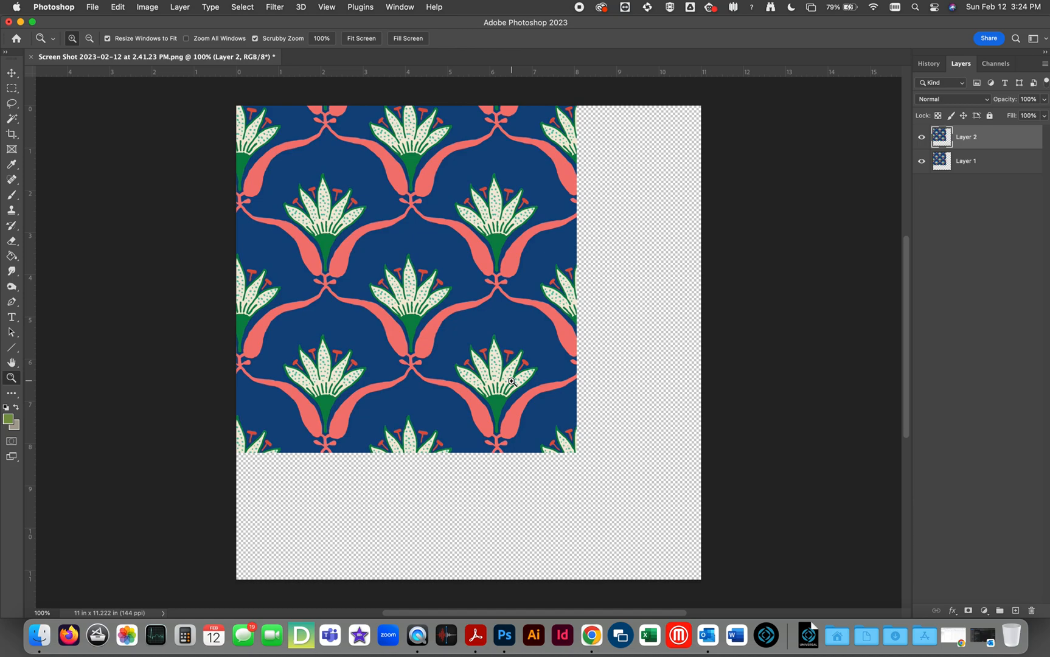
pyautogui.press('v')
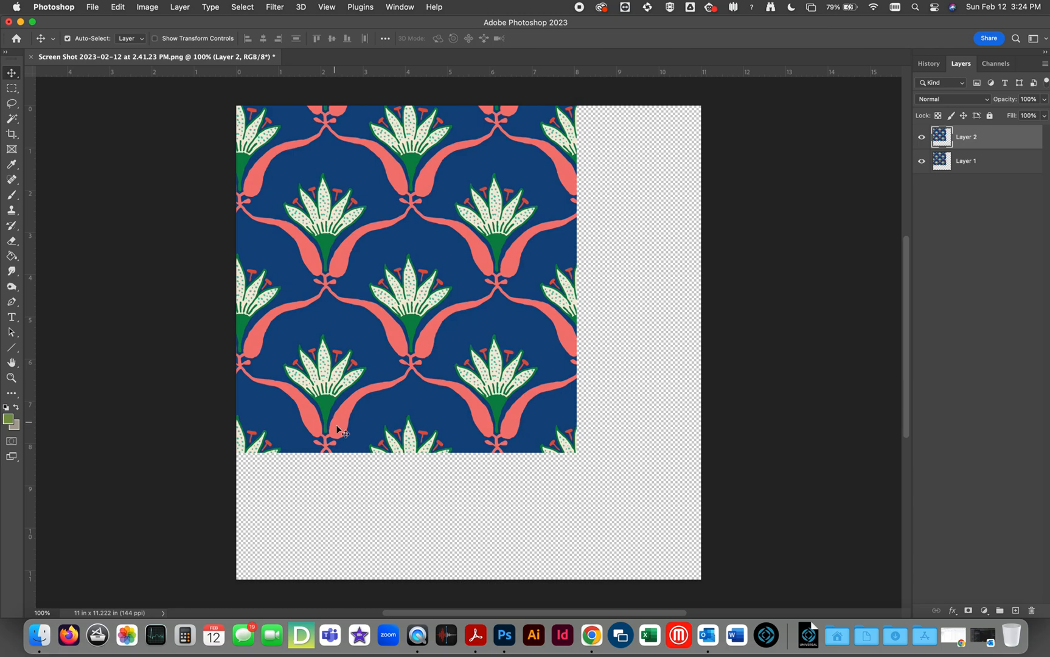
pyautogui.moveTo(253, 406); pyautogui.dragTo(584, 406)
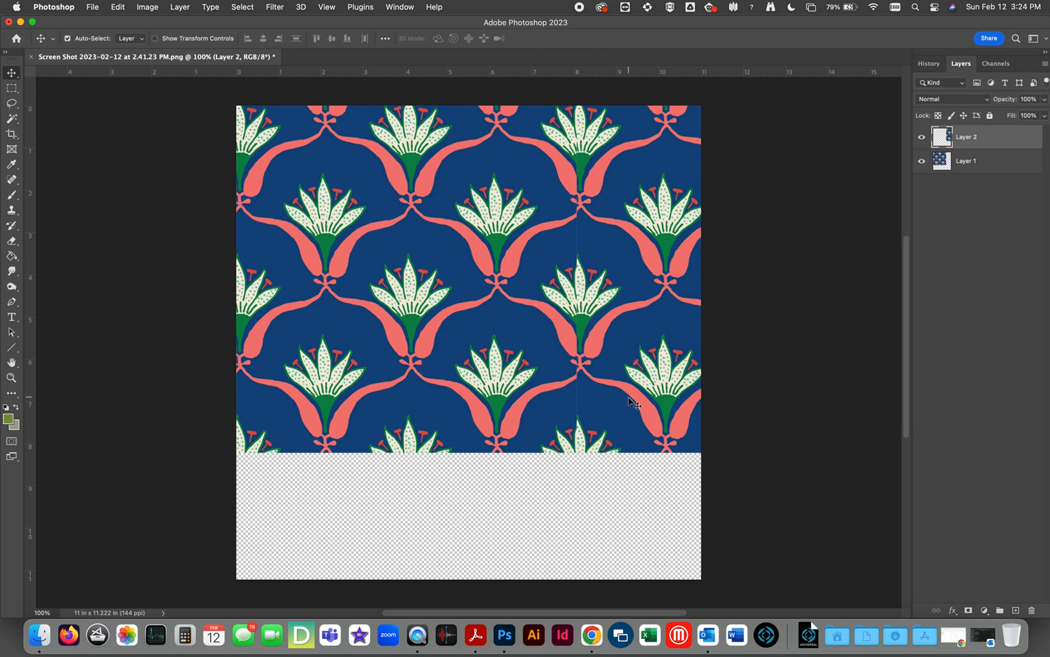
# Examine the vertical seam between the two pattern copies up close for mismatched flowers and stems.
pyautogui.press('z')
pyautogui.click(576, 313)
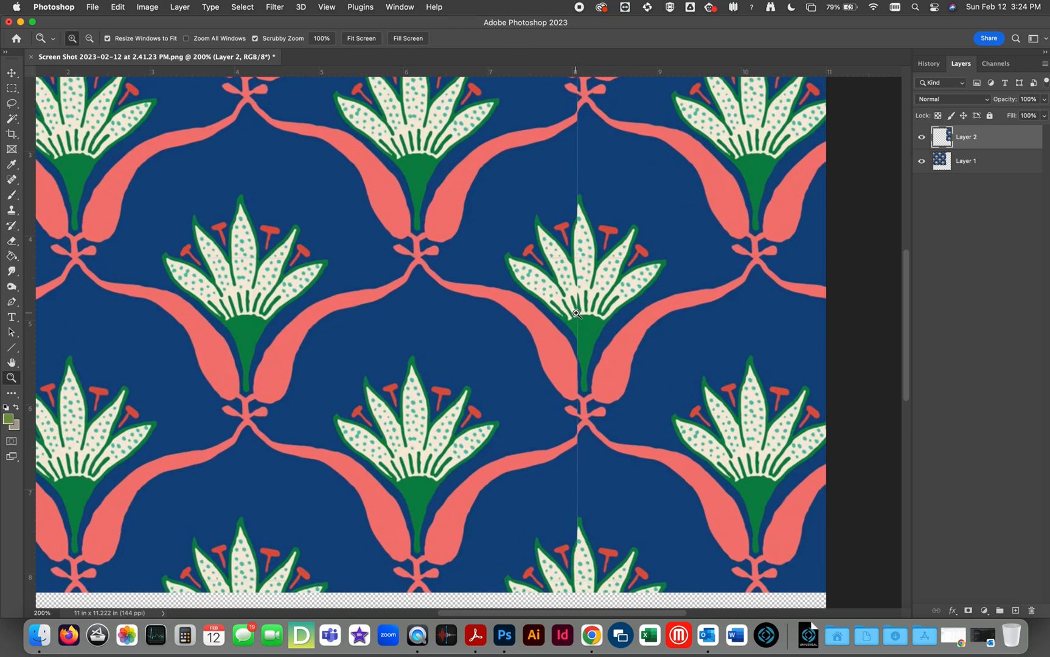
pyautogui.click(577, 314)
pyautogui.click(576, 313)
pyautogui.scroll(3, 574, 338)
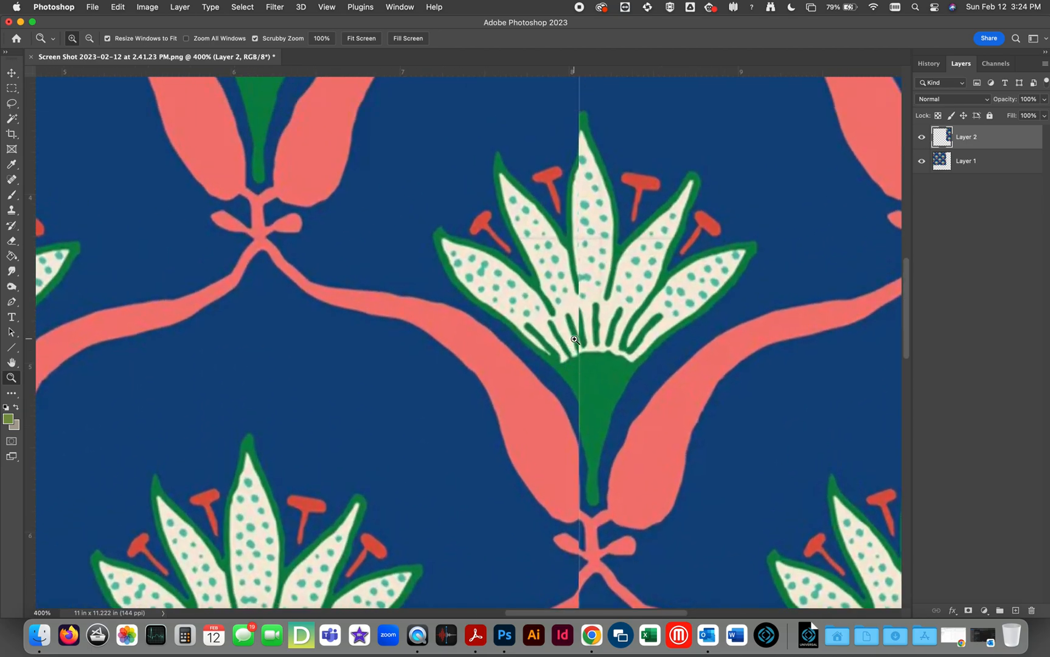
pyautogui.scroll(8, 575, 339)
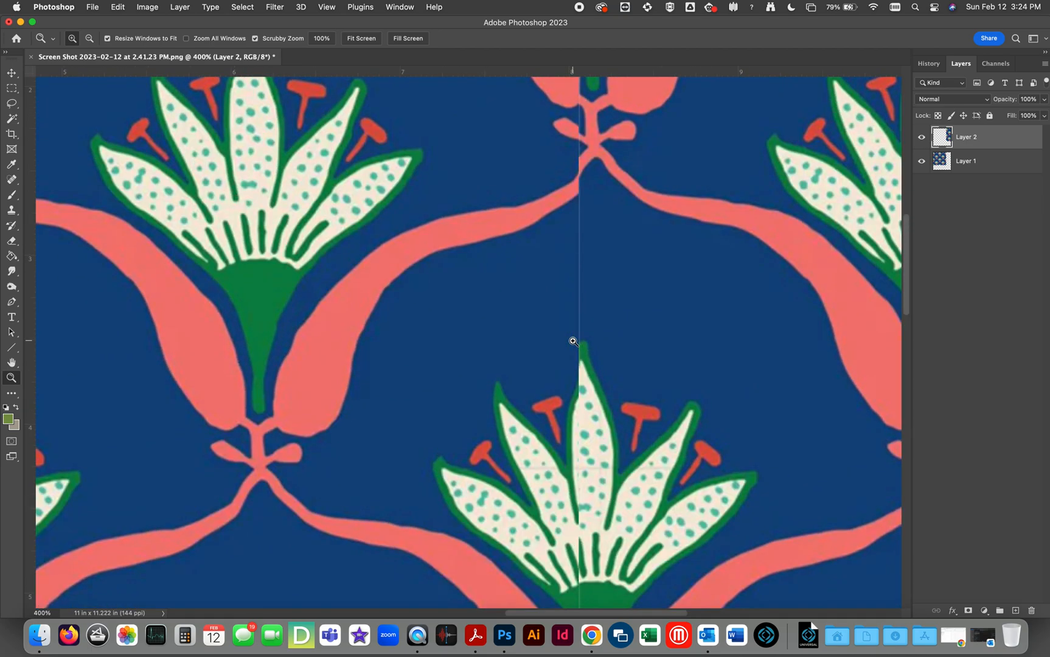
pyautogui.scroll(7, 573, 342)
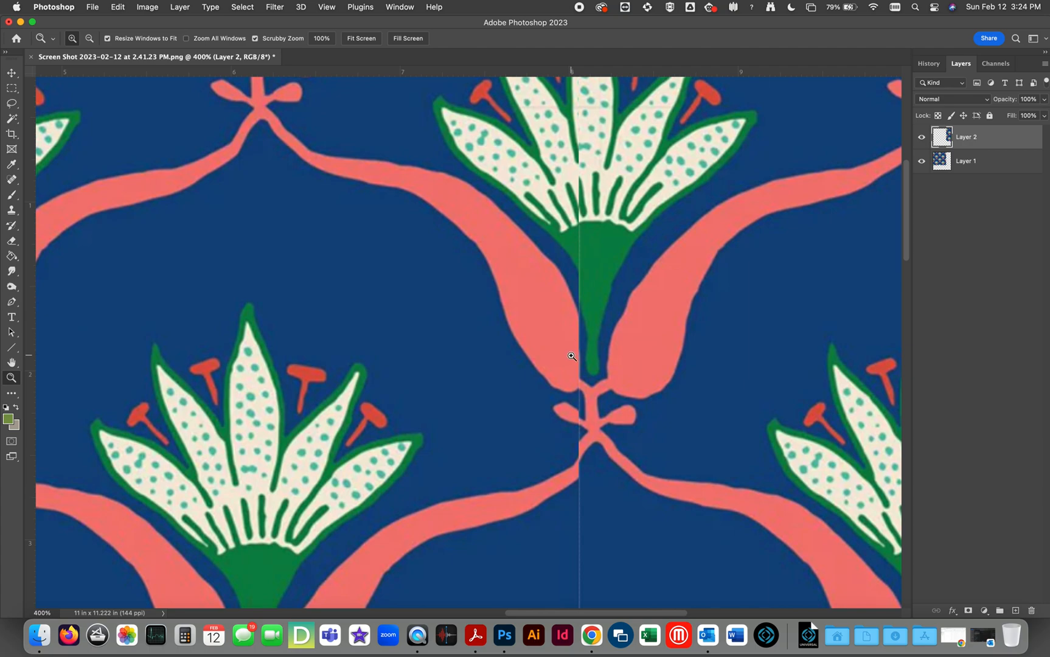
pyautogui.click(367, 40)
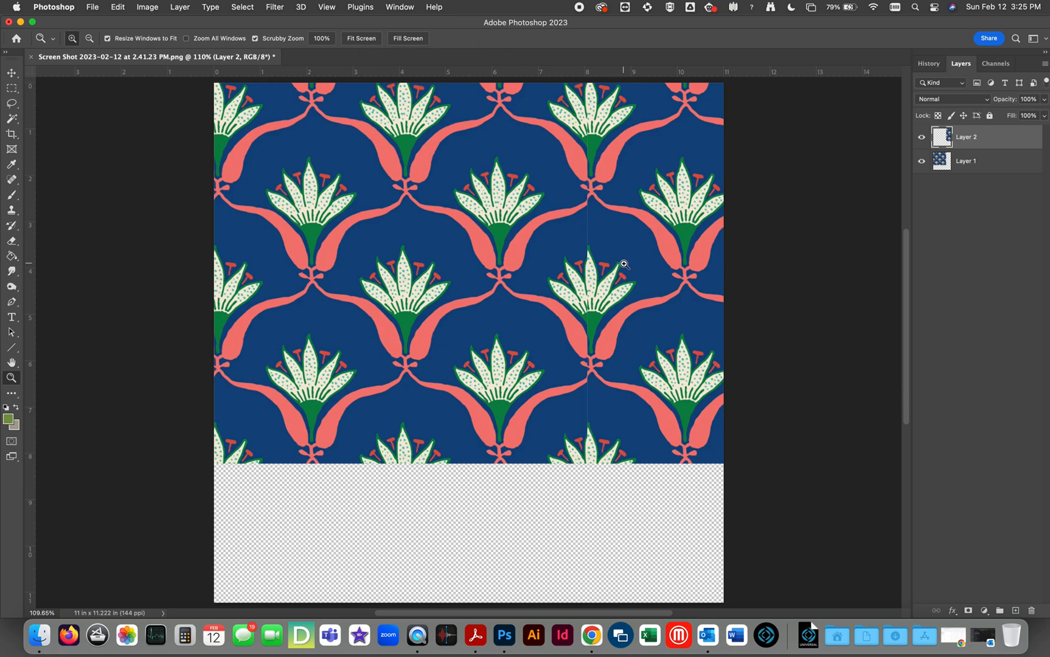
# Move Layer 2 left to overlap Layer 1 by one flower column, placing its left edge at about the 4 in mark.
pyautogui.press('v')
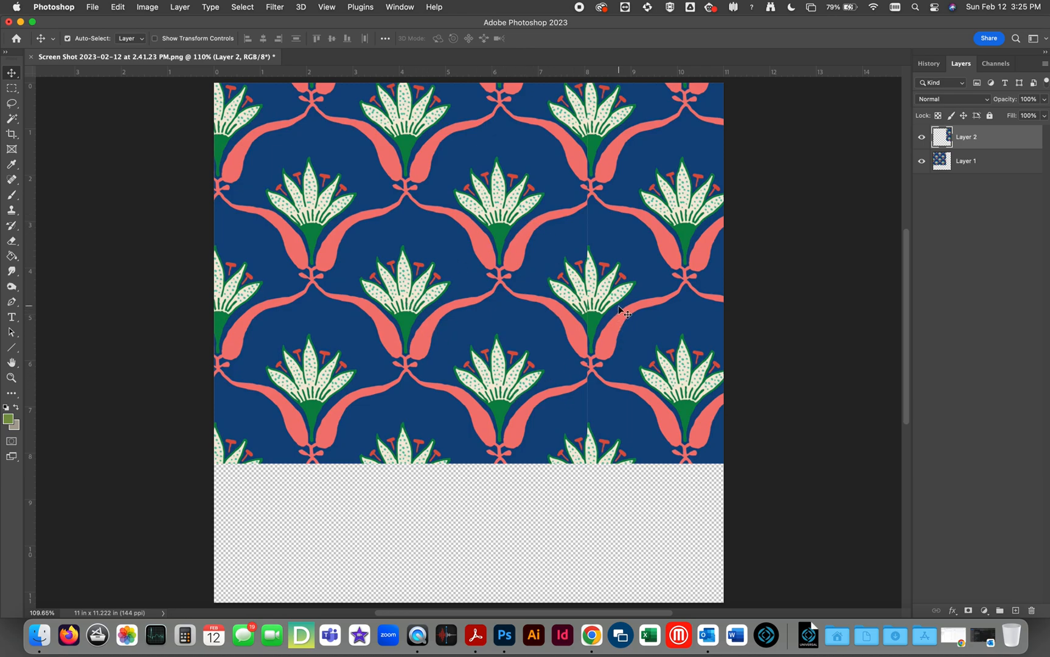
pyautogui.moveTo(611, 306); pyautogui.dragTo(441, 314)
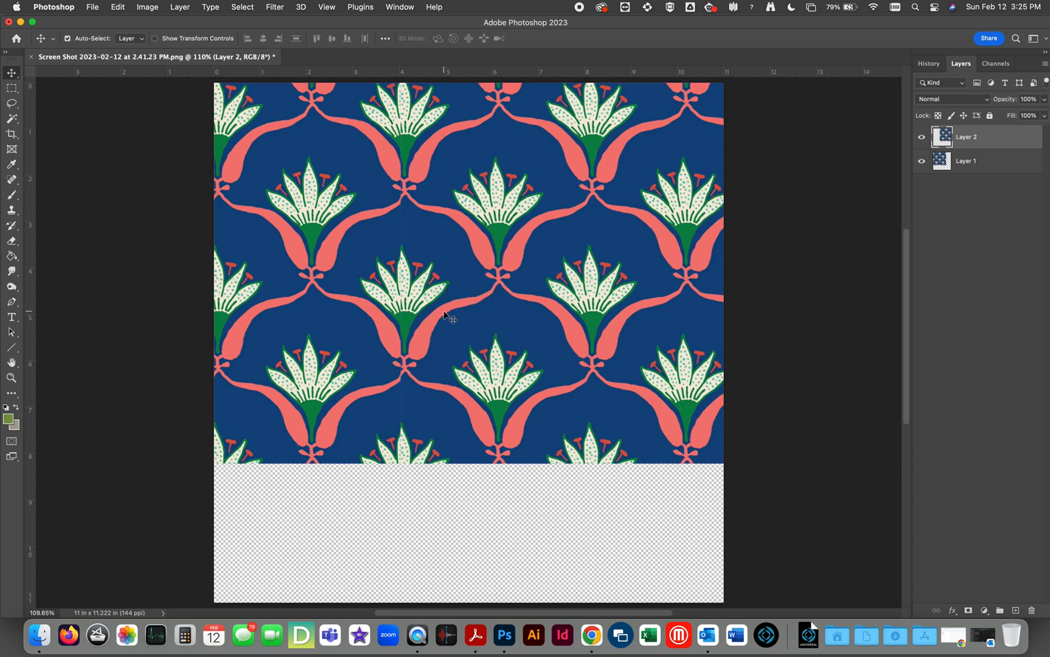
pyautogui.press('z')
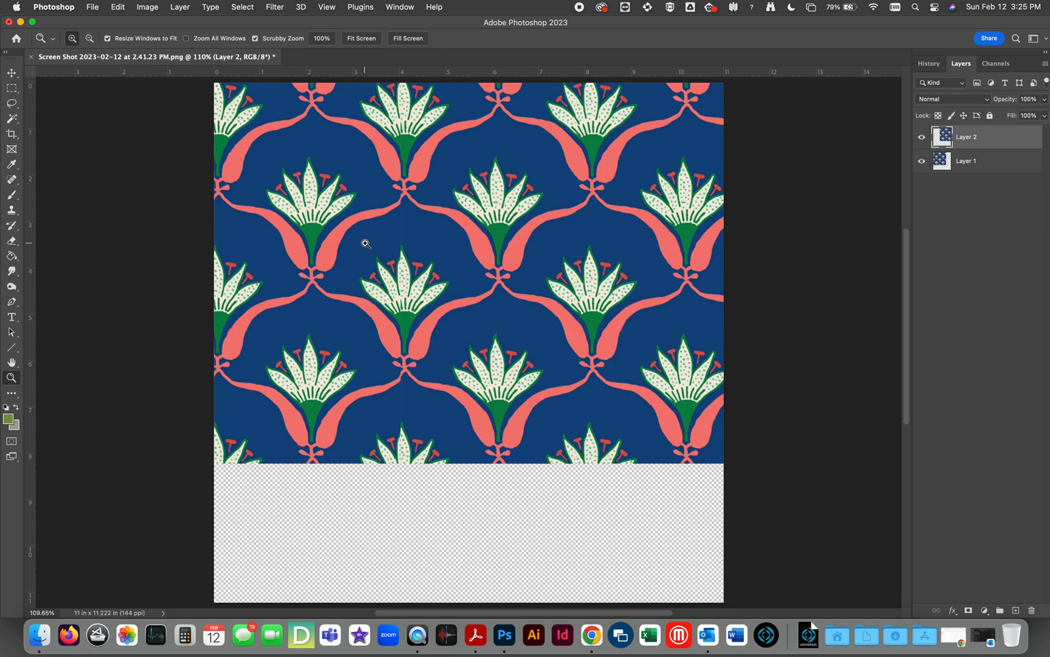
pyautogui.moveTo(363, 241); pyautogui.dragTo(412, 291)
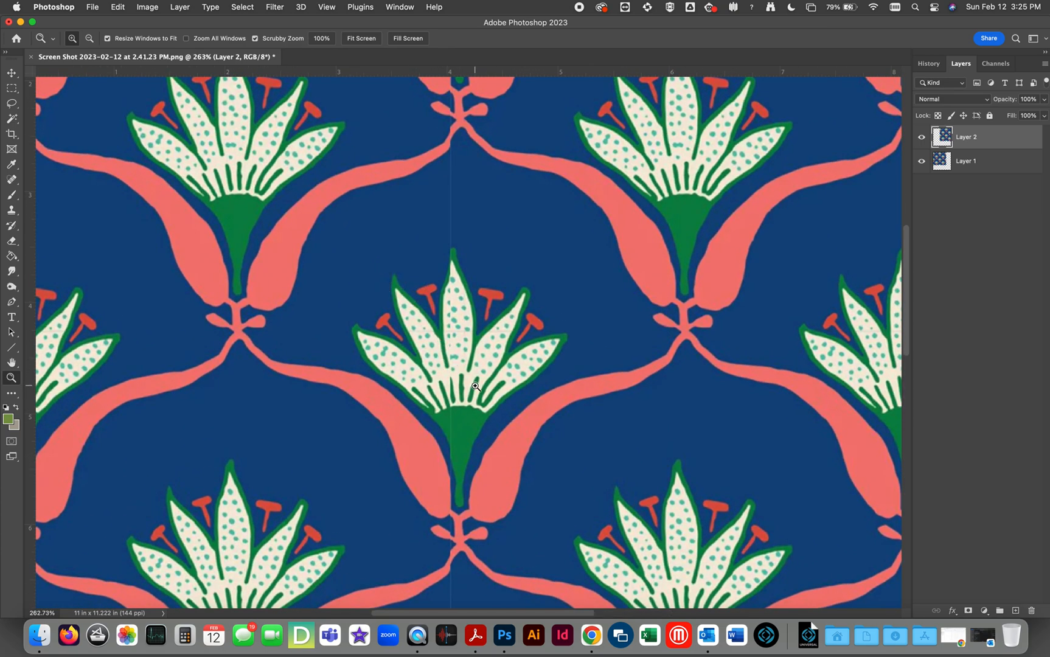
pyautogui.press('v')
pyautogui.moveTo(468, 393); pyautogui.dragTo(476, 389)
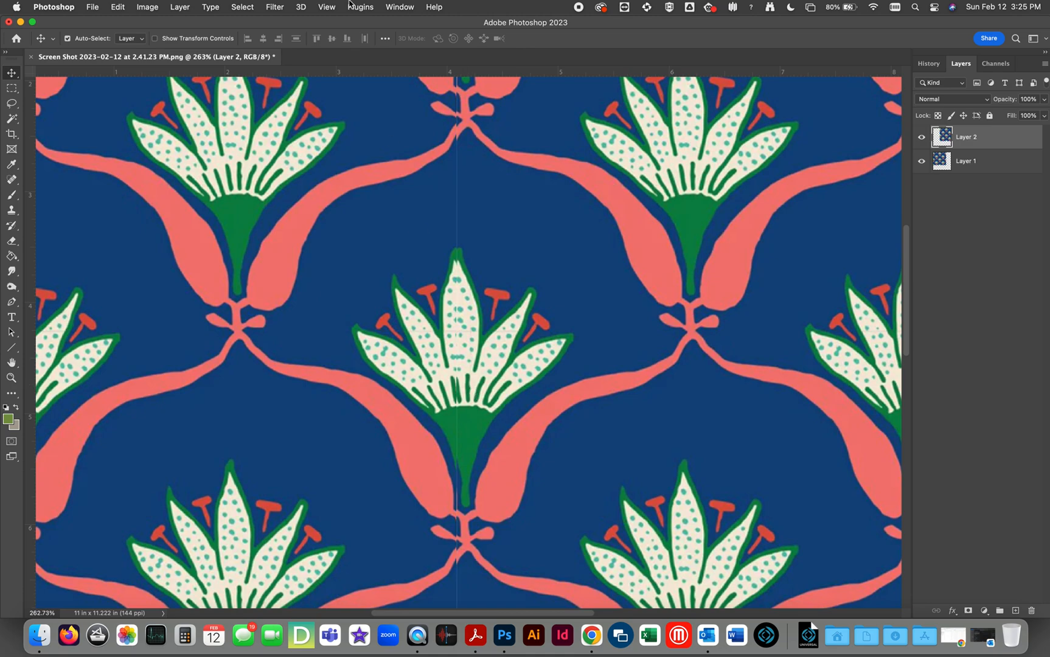
# Turn off snapping and nudge Layer 2 slightly left to line up its motifs with Layer 1 along the seam.
pyautogui.click(327, 7)
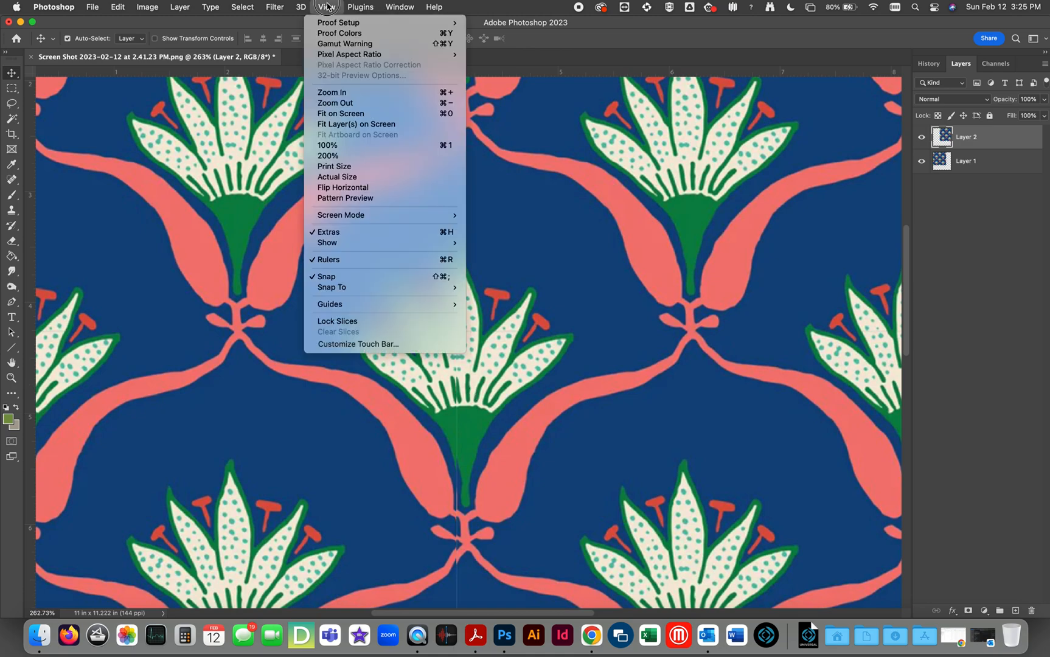
pyautogui.click(357, 278)
pyautogui.moveTo(503, 219); pyautogui.dragTo(497, 220)
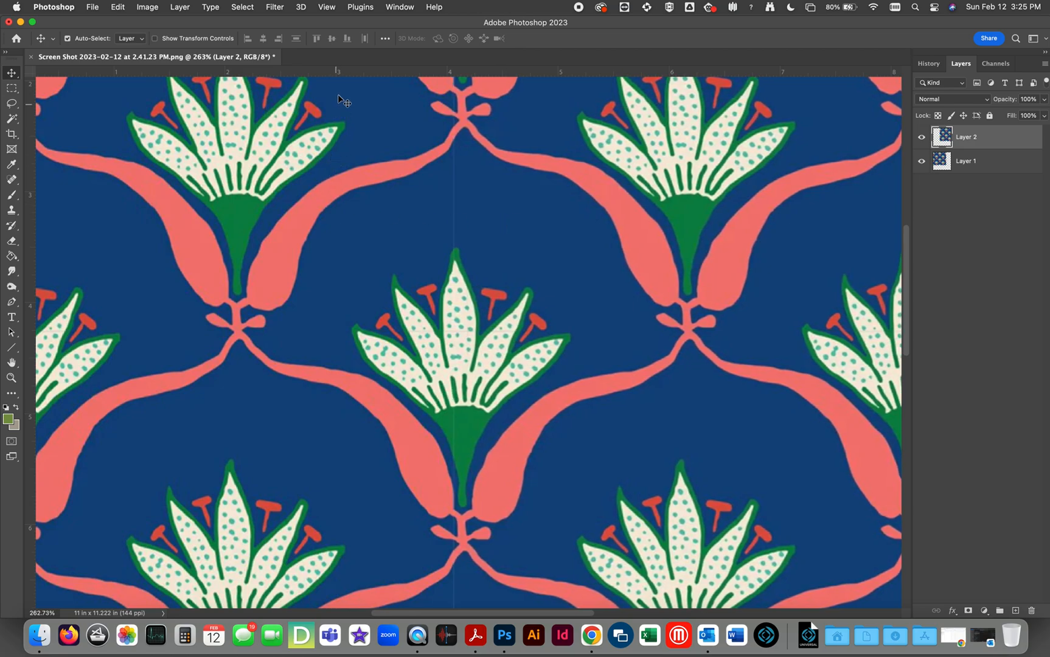
pyautogui.click(327, 7)
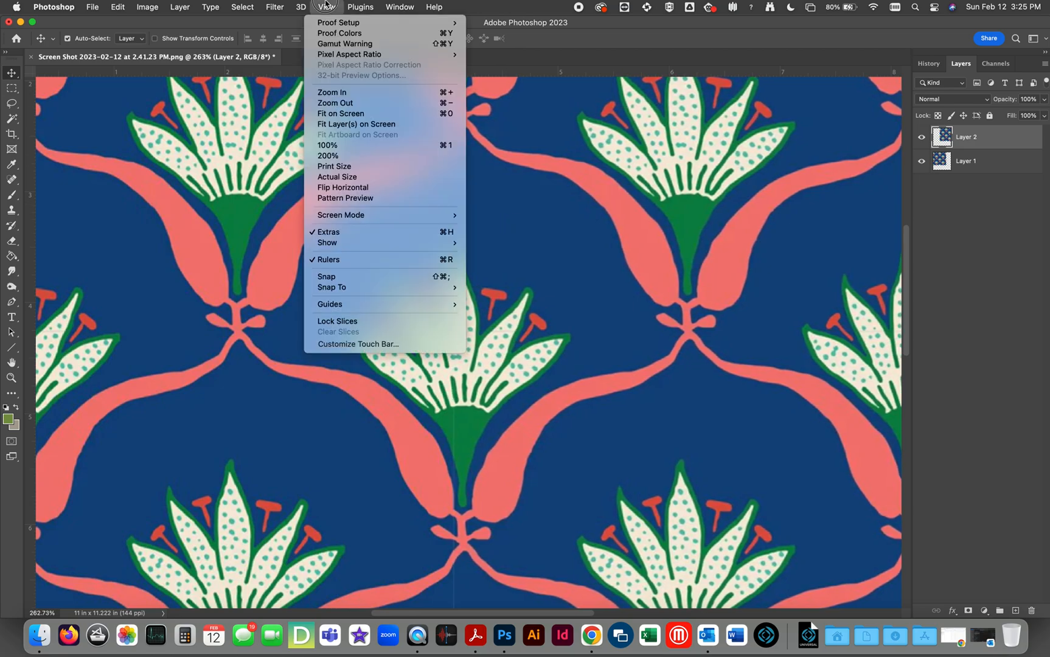
pyautogui.click(333, 113)
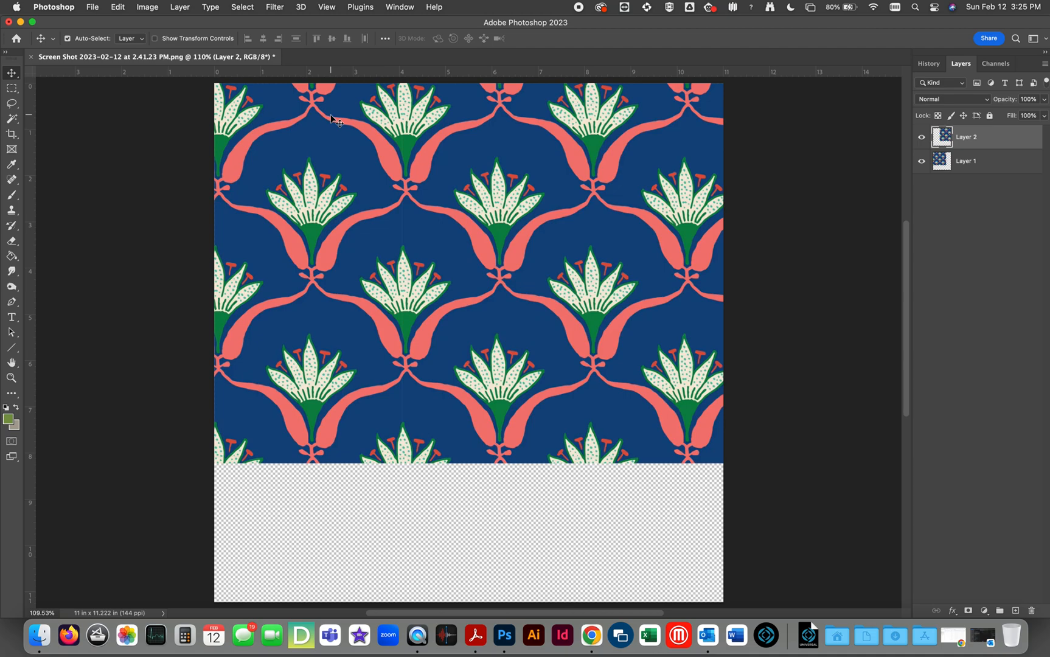
# Delete the full-height strip of Layer 2 between about 3.1 and 4.6 in, checking the overlap with Layer 1 hidden and shown.
pyautogui.click(921, 161)
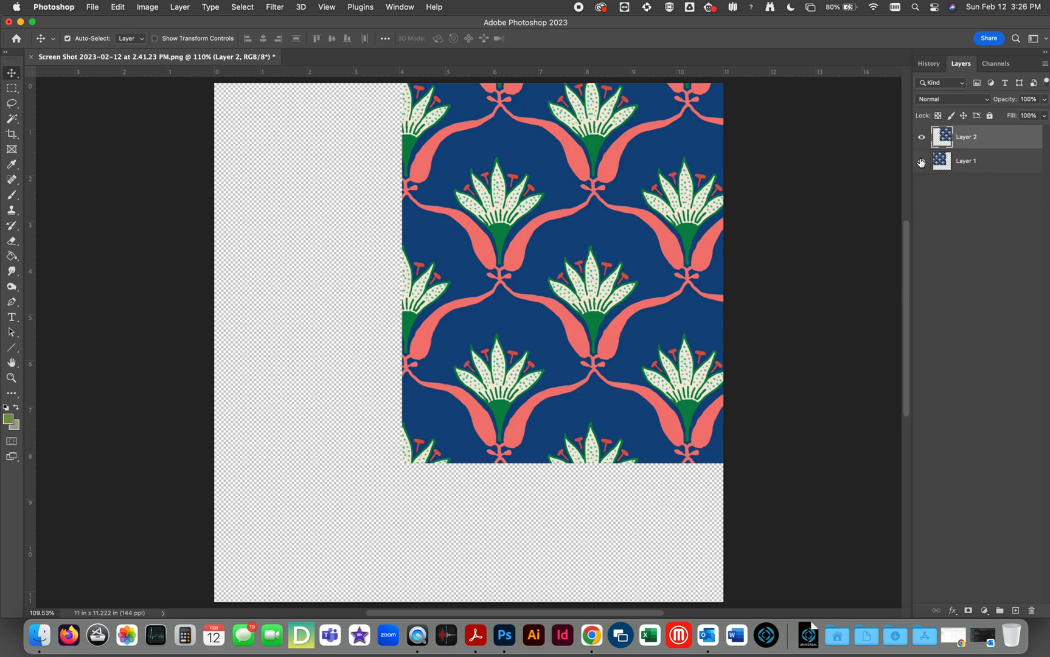
pyautogui.click(921, 161)
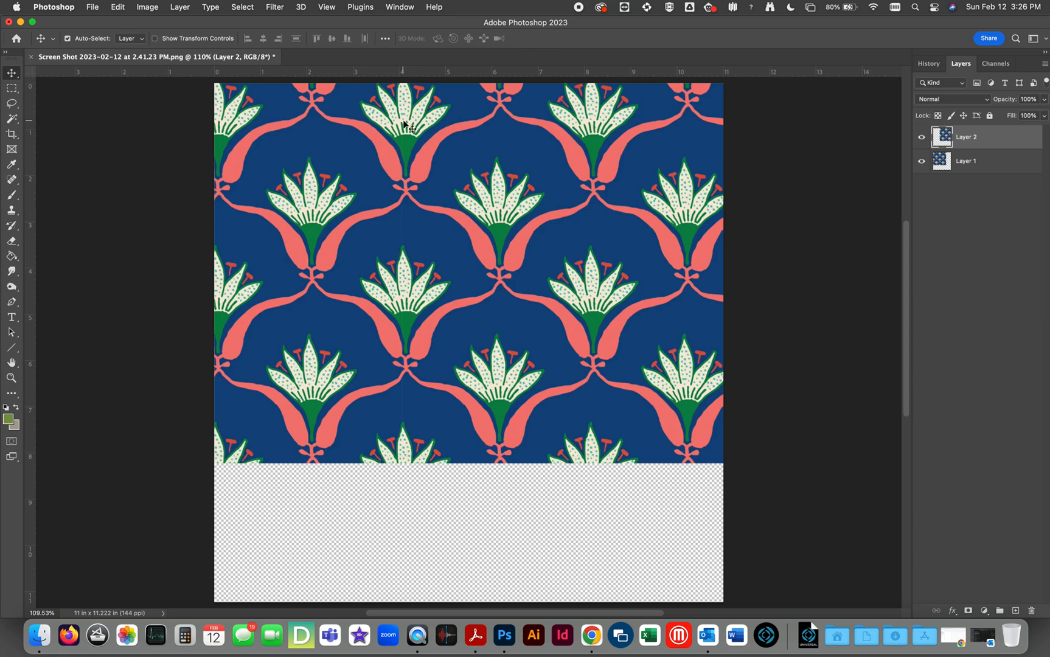
pyautogui.press('m')
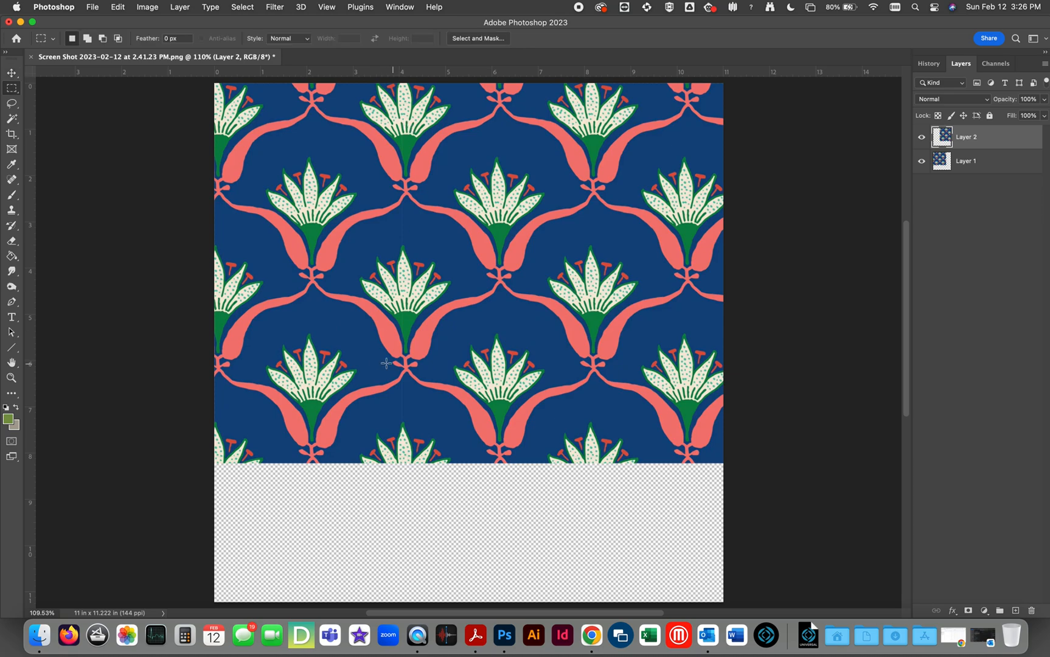
pyautogui.moveTo(356, 523); pyautogui.dragTo(428, 107)
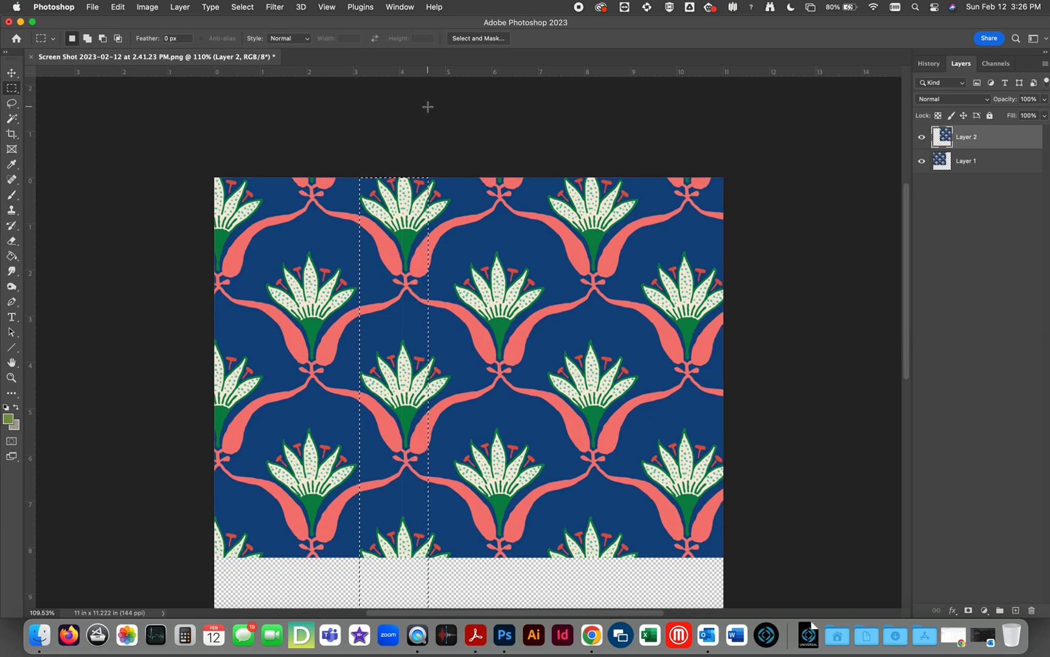
pyautogui.click(922, 162)
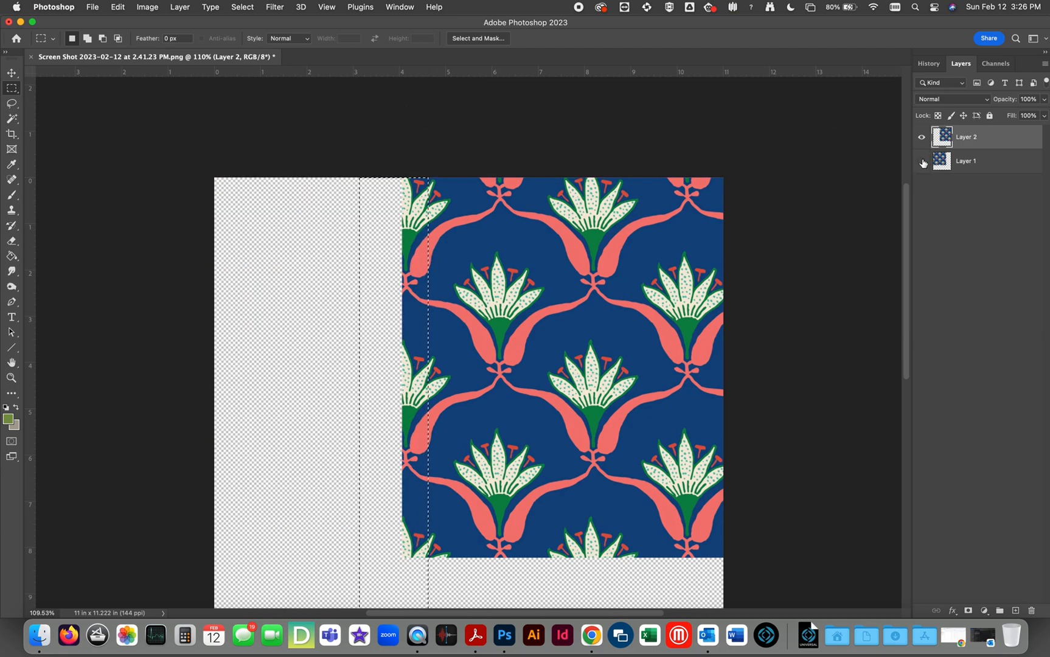
pyautogui.click(923, 162)
pyautogui.click(923, 162)
pyautogui.click(923, 162)
pyautogui.click(923, 162)
pyautogui.click(922, 162)
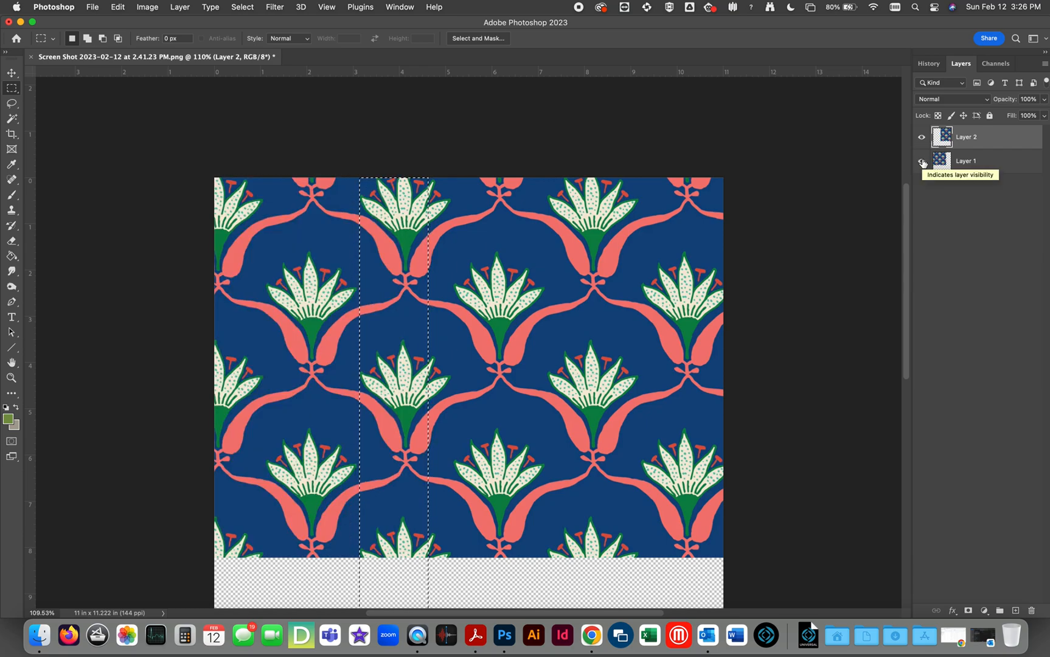
pyautogui.click(923, 162)
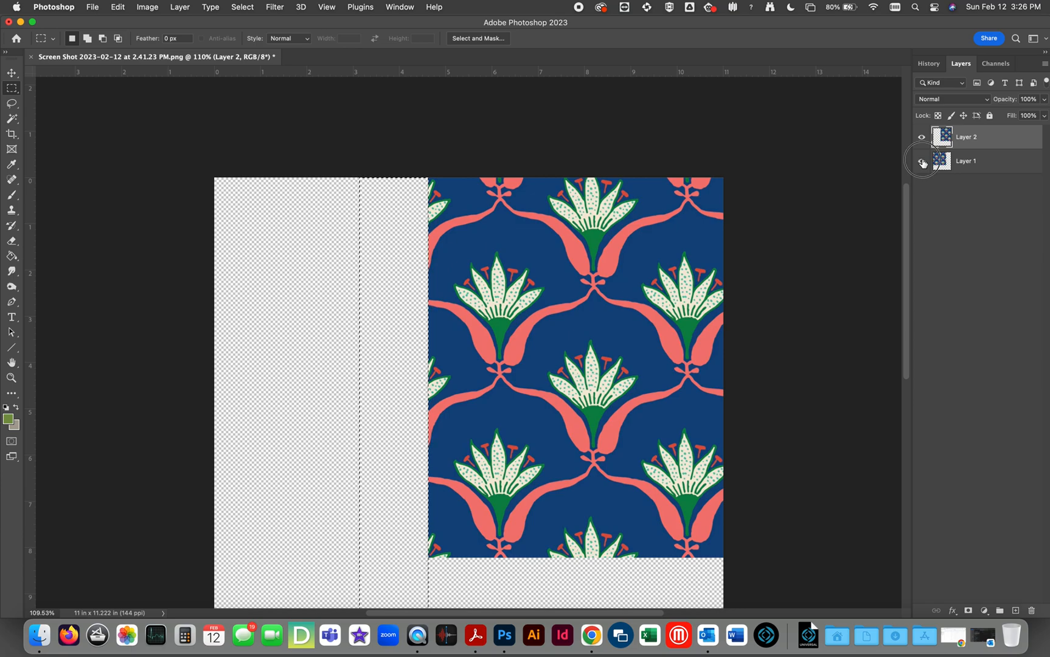
pyautogui.click(923, 162)
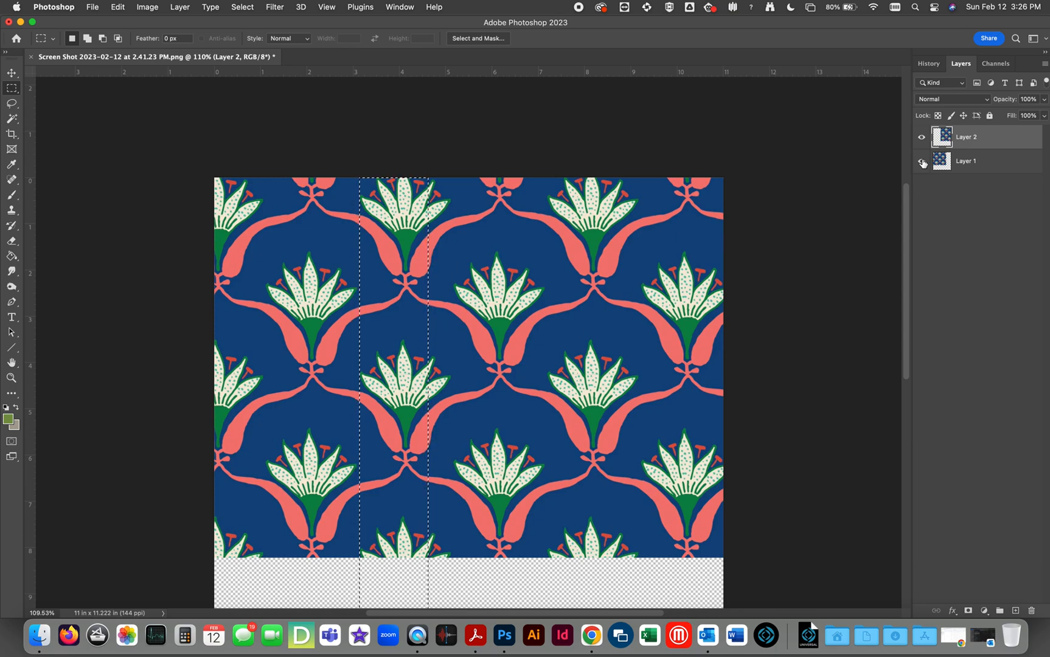
pyautogui.press('z')
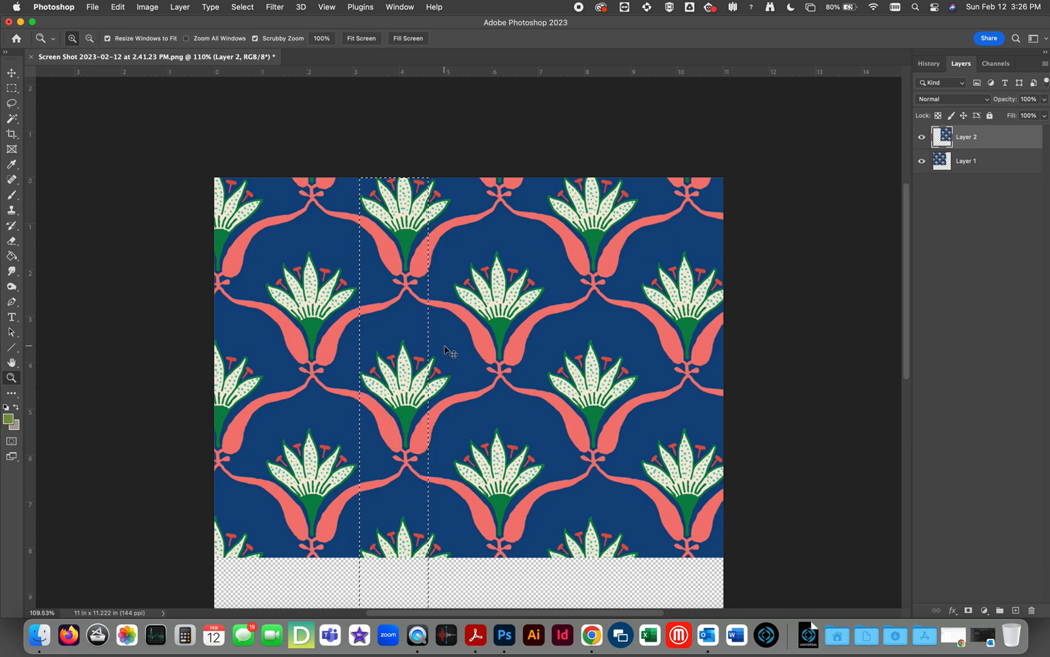
# Clear the selection and examine the flowers in the overlap between the two layers up close for visible seams.
pyautogui.press('super+d')
pyautogui.moveTo(426, 398); pyautogui.dragTo(426, 398)
pyautogui.click(402, 383)
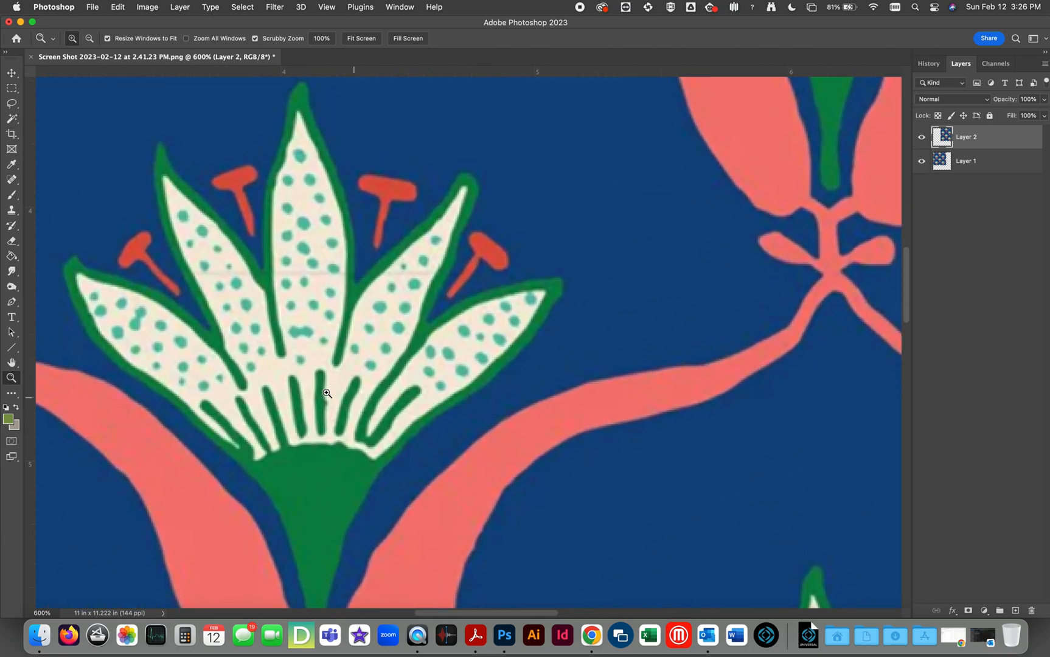
pyautogui.click(347, 362)
pyautogui.click(282, 328)
pyautogui.click(292, 332)
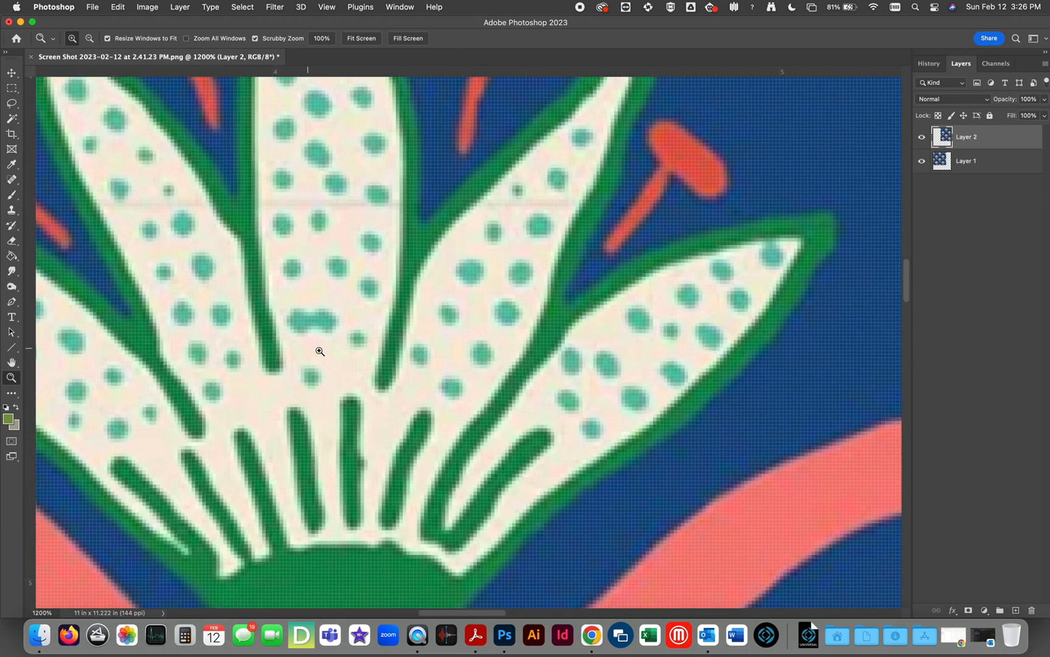
pyautogui.click(361, 38)
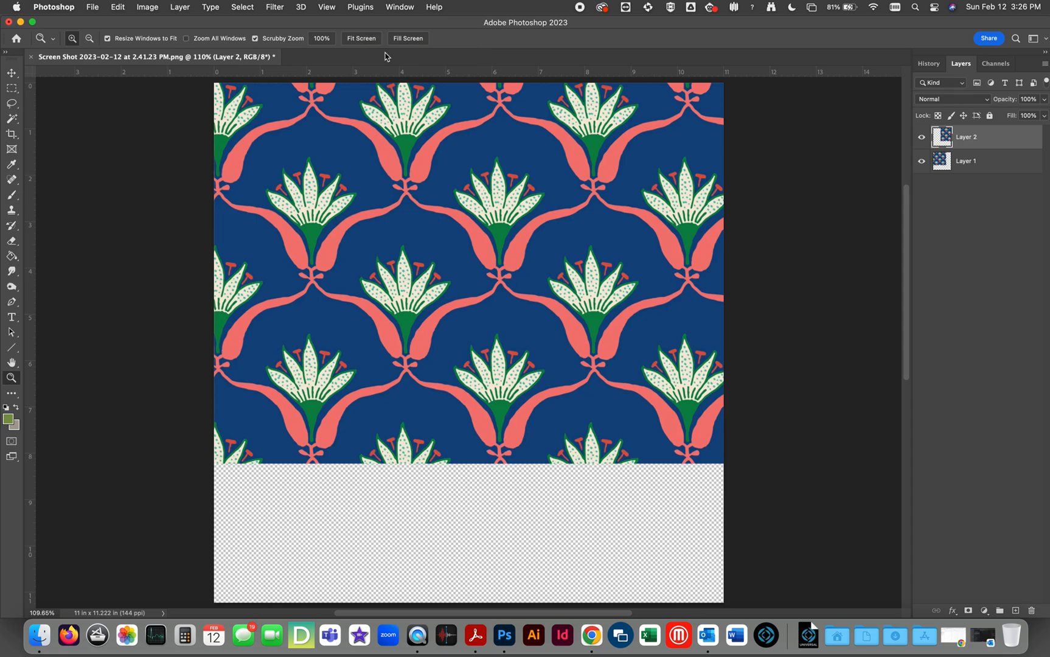
# Flatten the image and place a duplicate layer lower to fill the blank area, its pattern edge at about 7.7 in.
pyautogui.click(1045, 64)
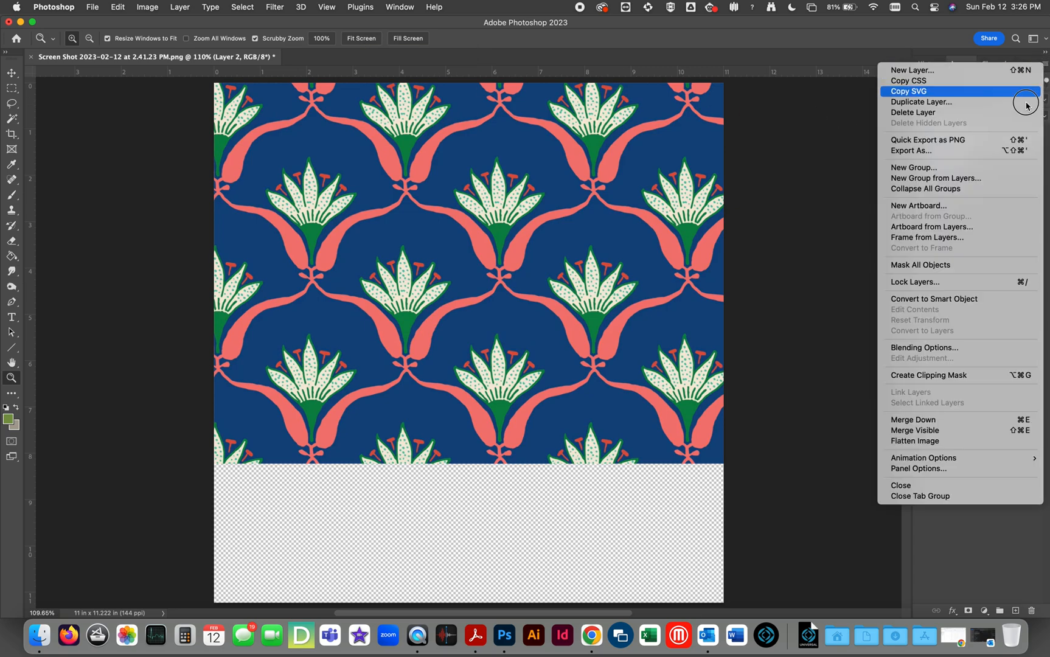
pyautogui.click(972, 446)
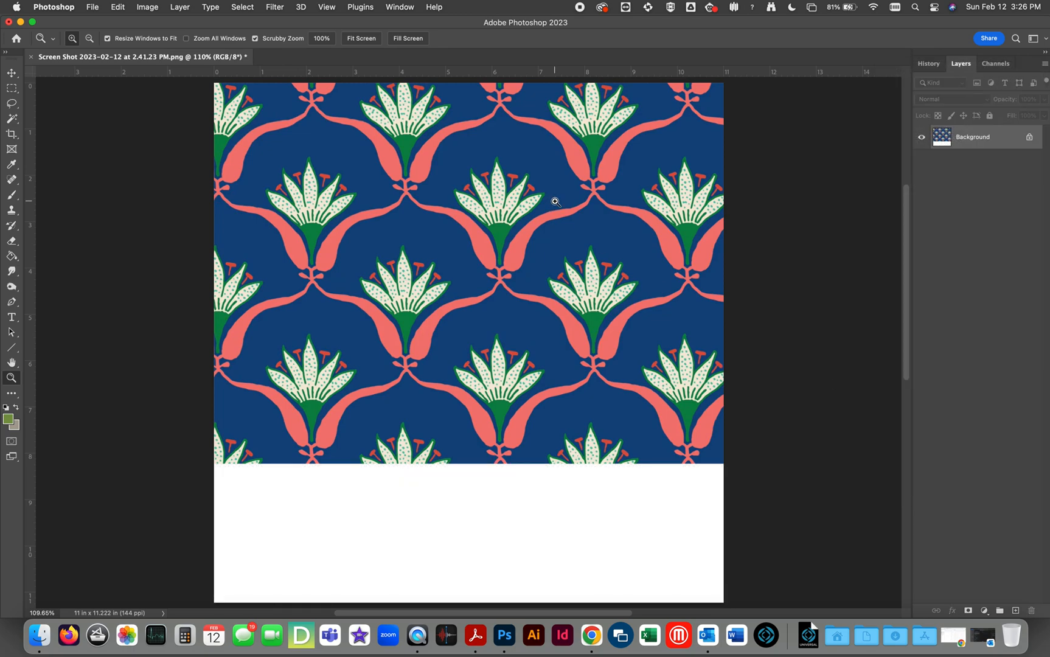
pyautogui.press('super+j')
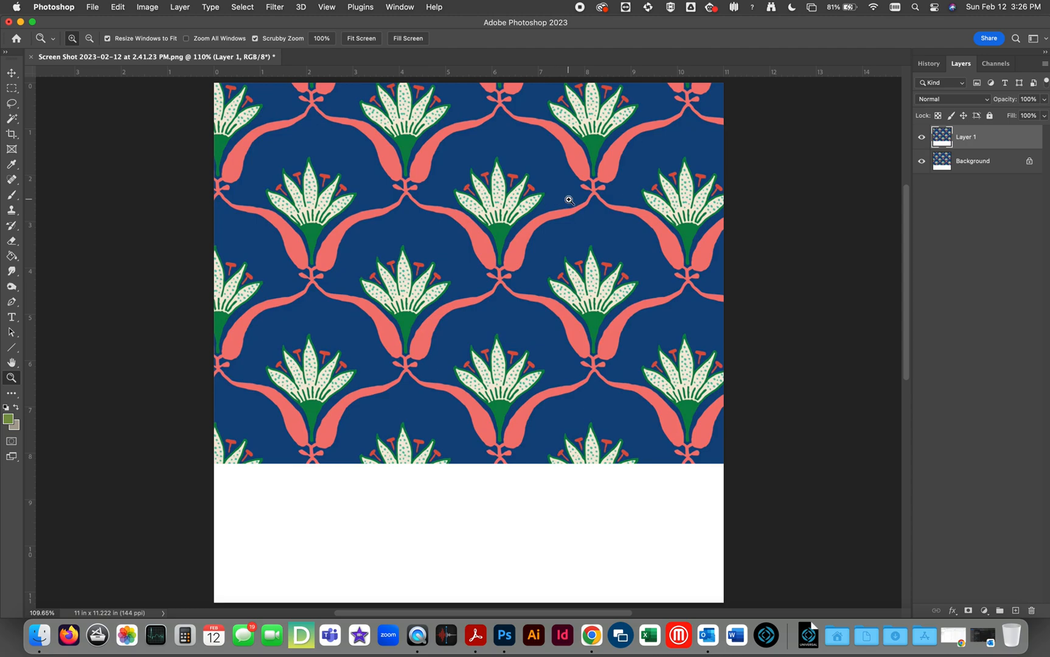
pyautogui.press('v')
pyautogui.moveTo(521, 102); pyautogui.dragTo(558, 453)
# Nudge Layer 1 slightly up so its flowers and stems line up with the background along the horizontal seam.
pyautogui.press('z')
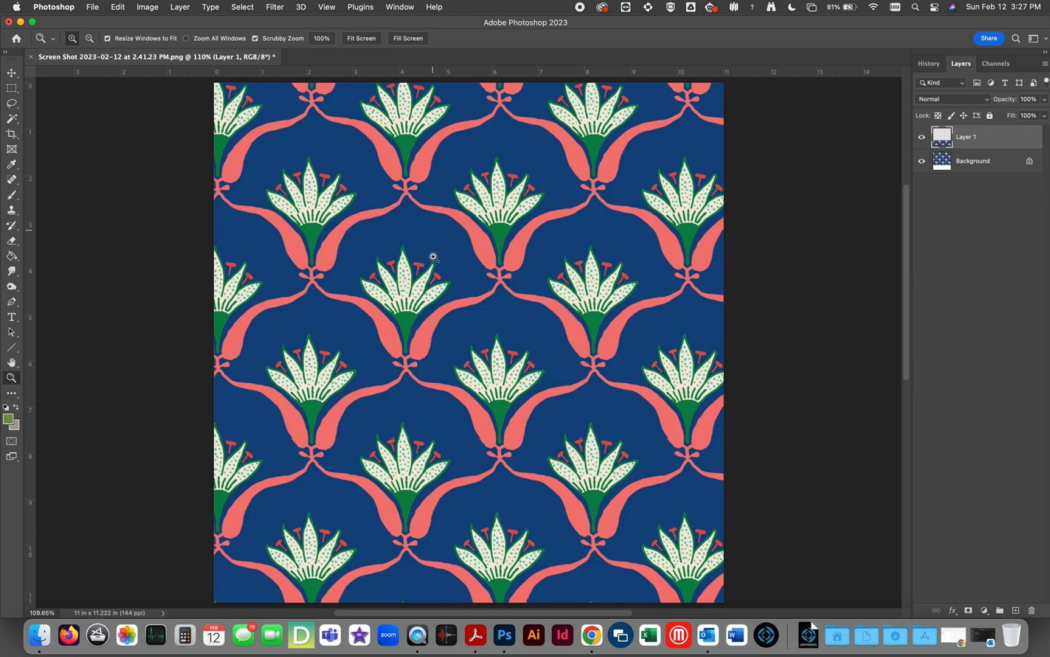
pyautogui.moveTo(381, 420); pyautogui.dragTo(419, 434)
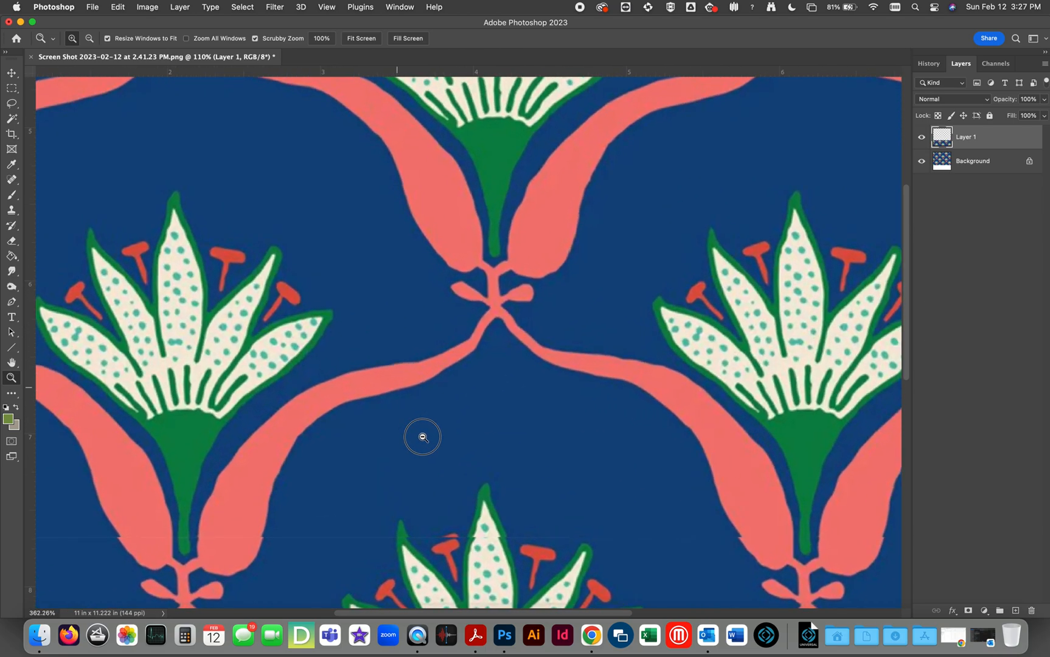
pyautogui.moveTo(462, 476); pyautogui.dragTo(466, 341)
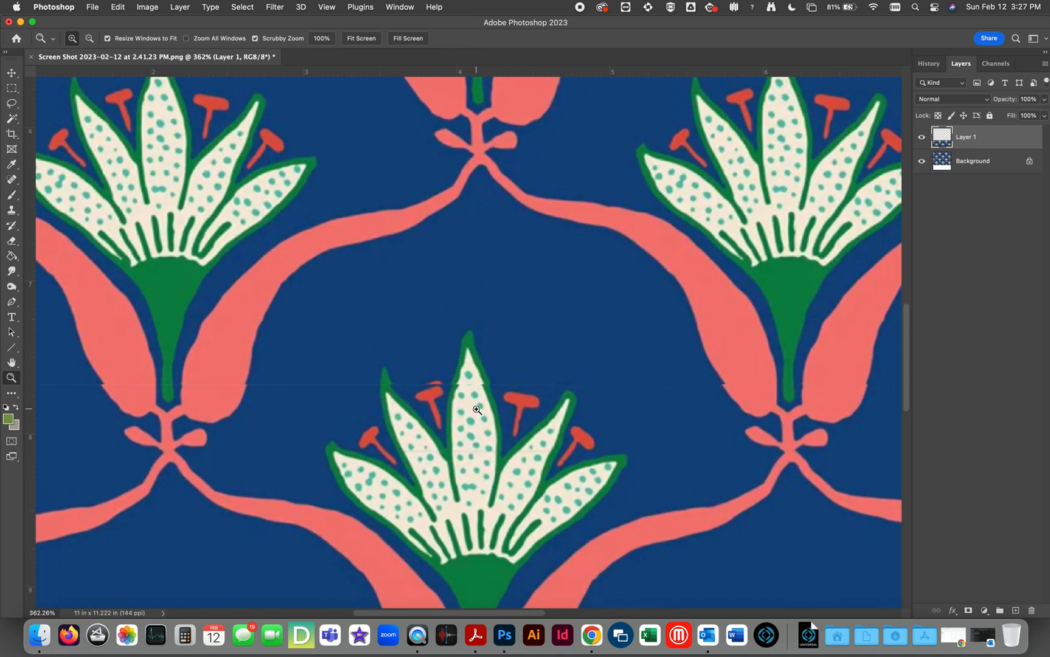
pyautogui.click(469, 388)
pyautogui.click(470, 388)
pyautogui.click(470, 388)
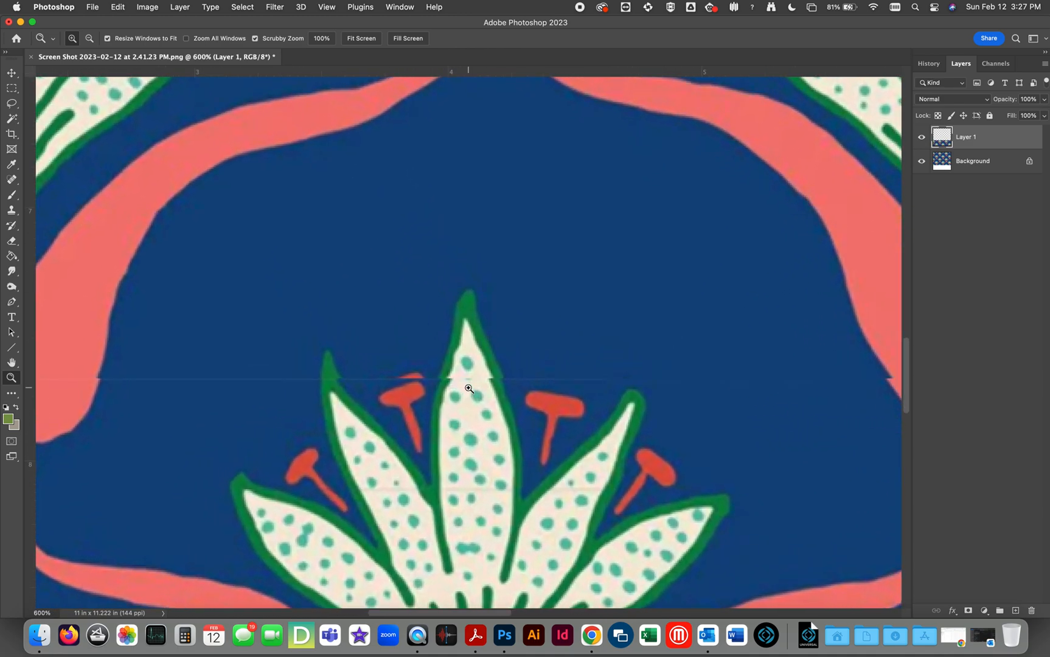
pyautogui.press('v')
pyautogui.moveTo(473, 438); pyautogui.dragTo(472, 428)
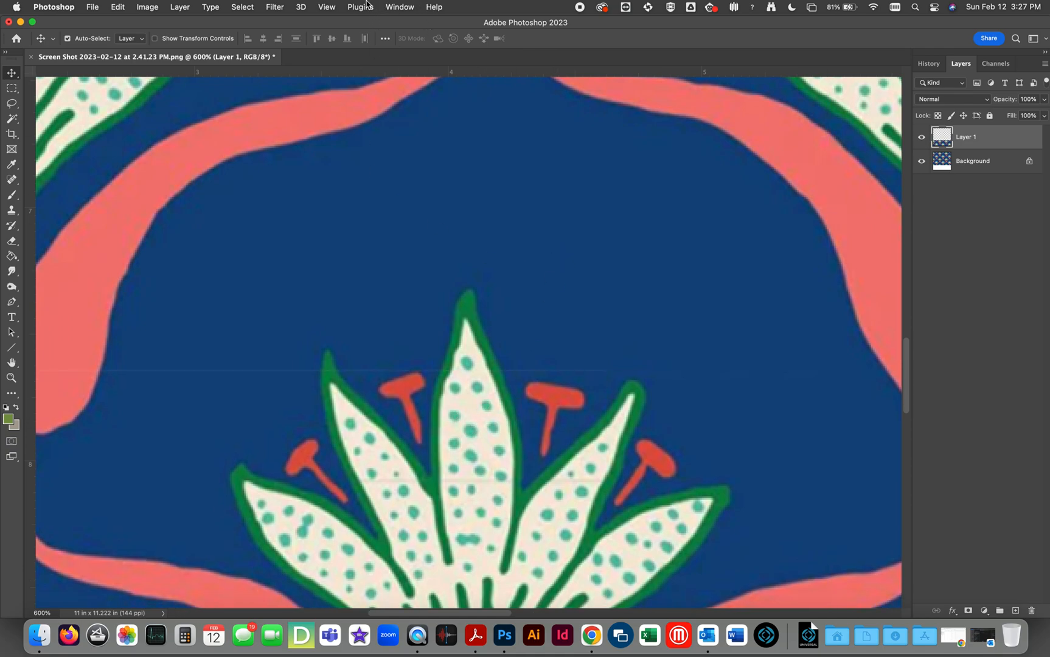
pyautogui.click(326, 6)
pyautogui.click(329, 119)
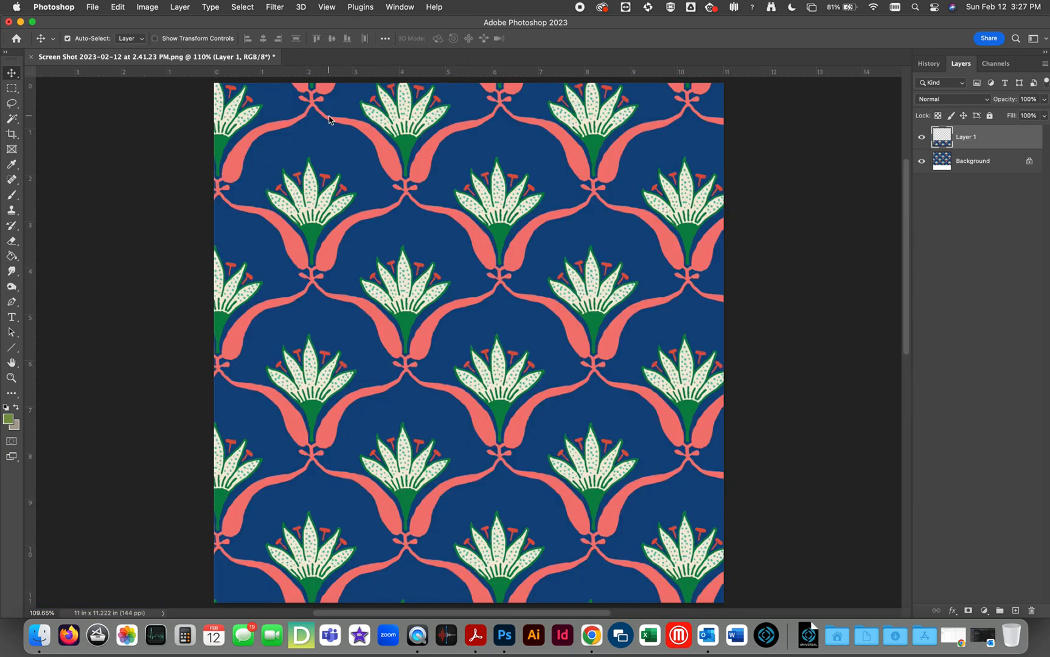
# With the background hidden, delete the full-width strip of Layer 1 between about 6.9 and 7.8 in, then show everything and flatten the image.
pyautogui.click(920, 162)
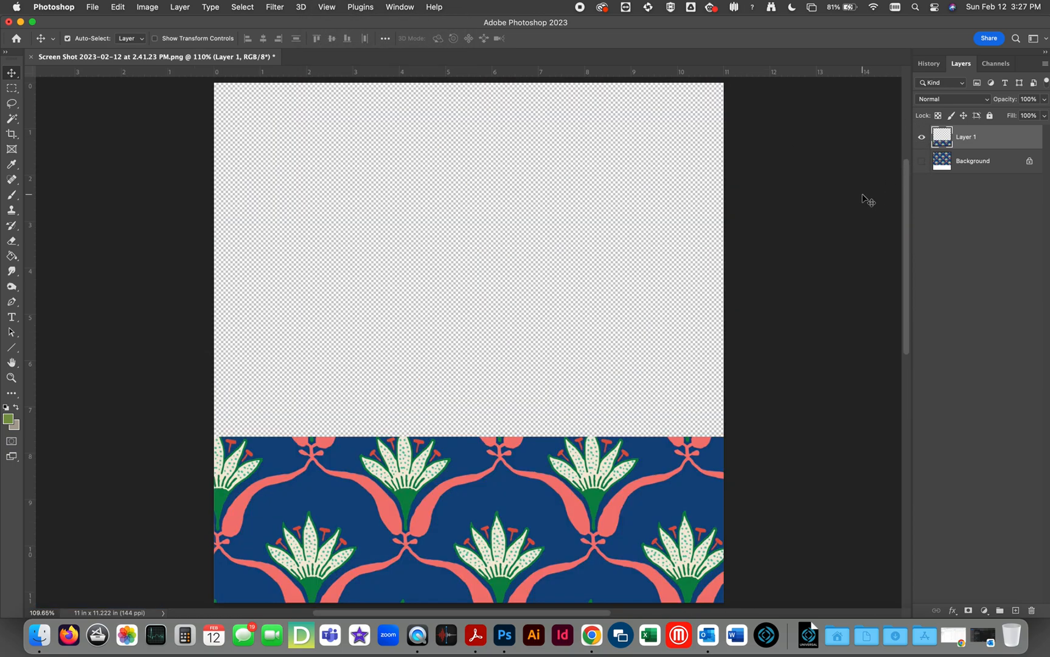
pyautogui.press('m')
pyautogui.moveTo(182, 403); pyautogui.dragTo(803, 444)
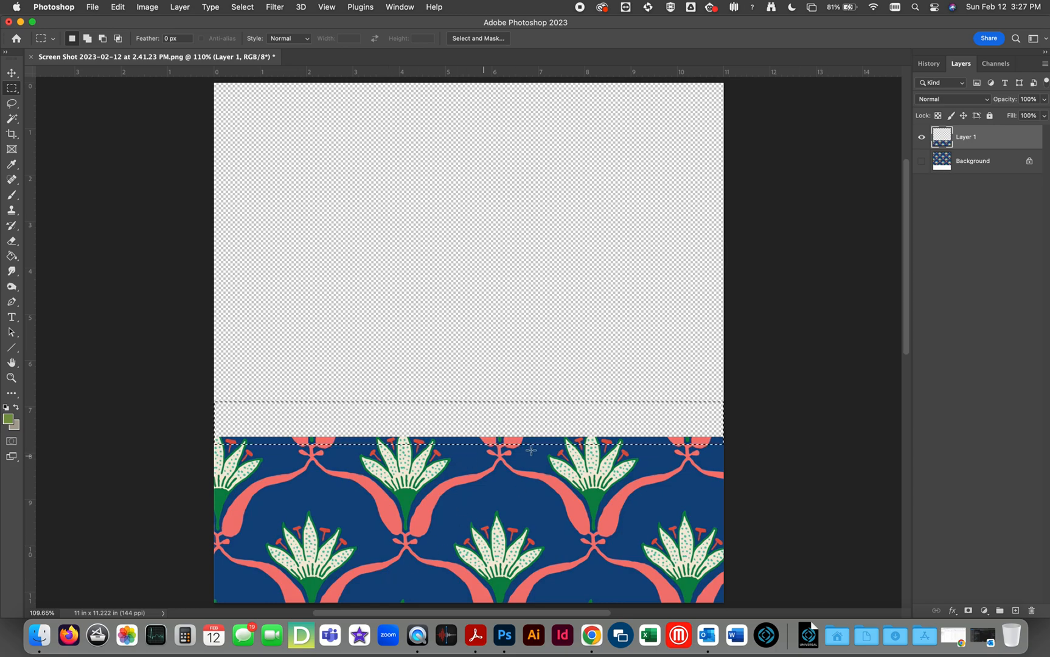
pyautogui.press('Delete')
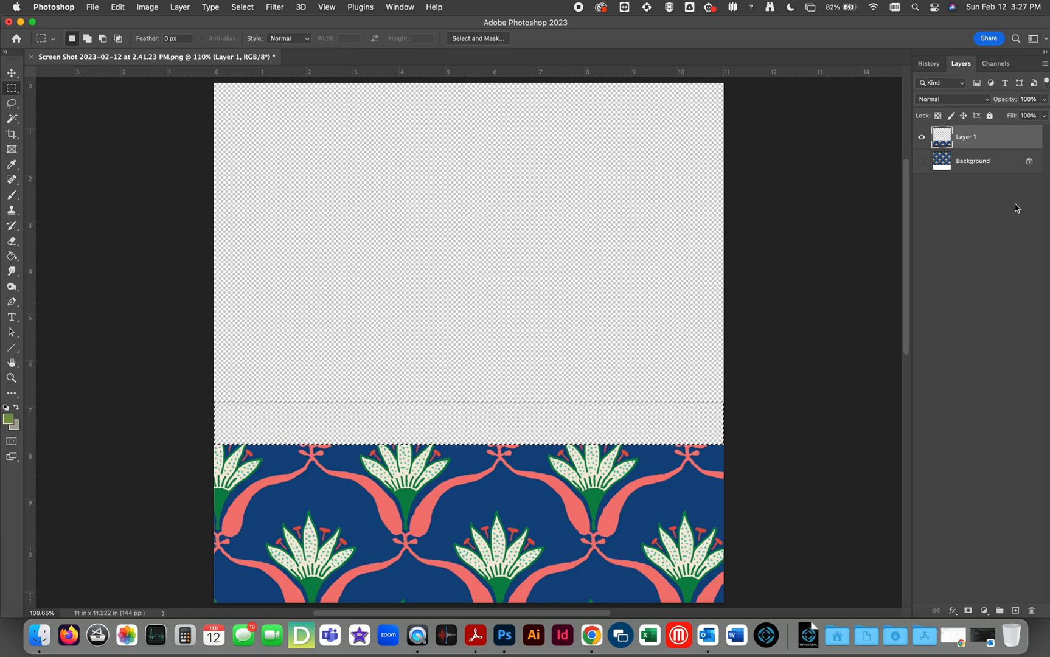
pyautogui.click(922, 162)
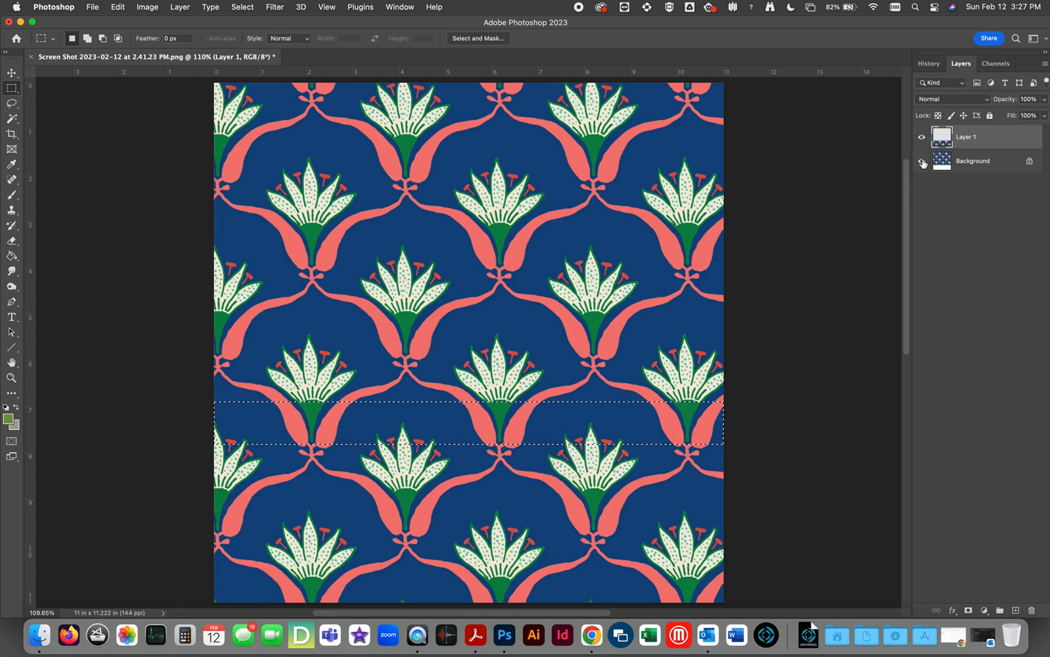
pyautogui.press('super+d')
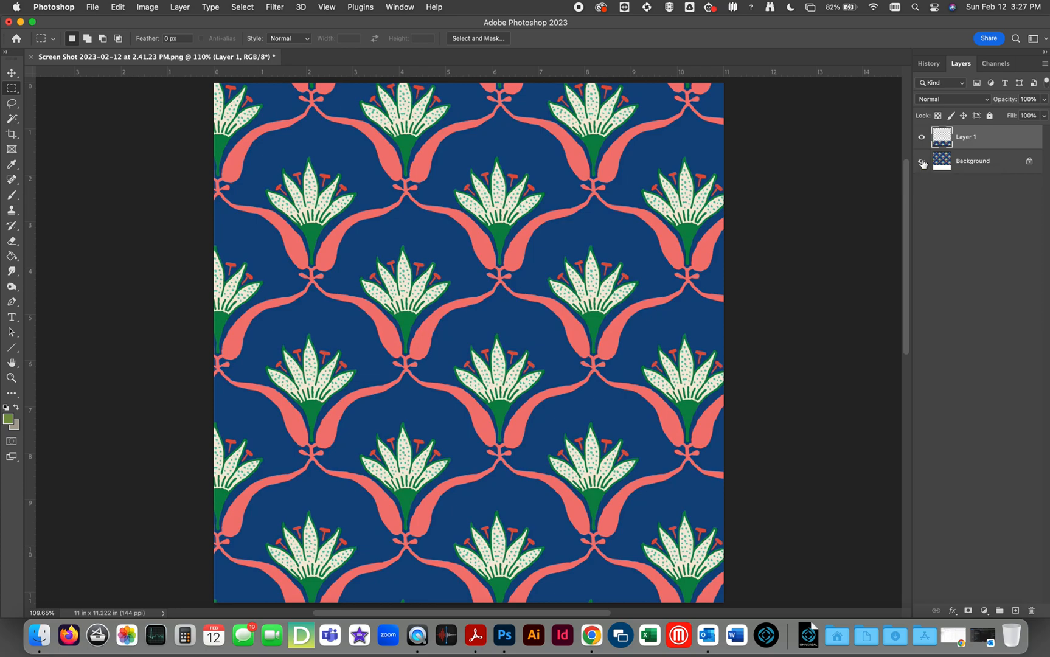
pyautogui.click(1045, 65)
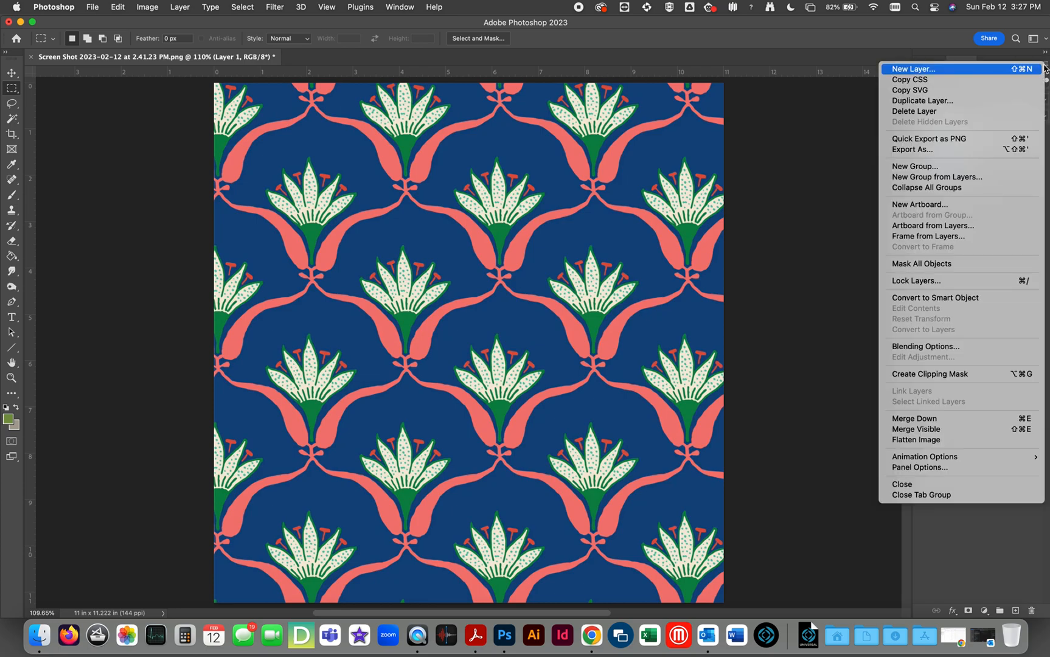
pyautogui.click(958, 440)
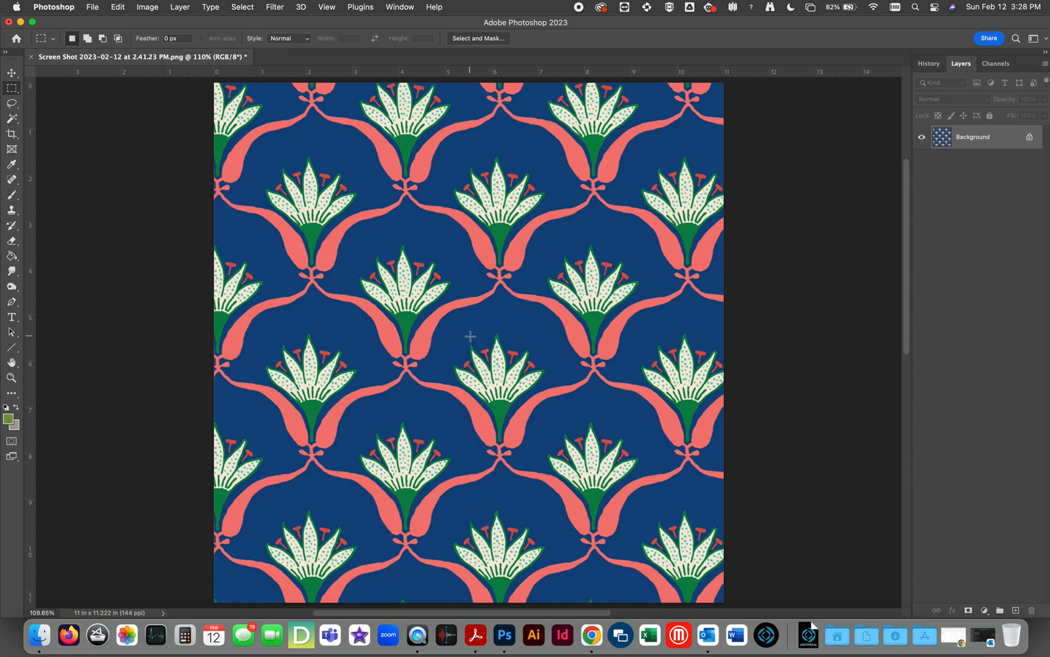
# Place a horizontal guide at about 1.6 in and a vertical guide at about 2 in, crossing at the flower's top tip.
pyautogui.click(11, 380)
pyautogui.moveTo(274, 134); pyautogui.dragTo(344, 216)
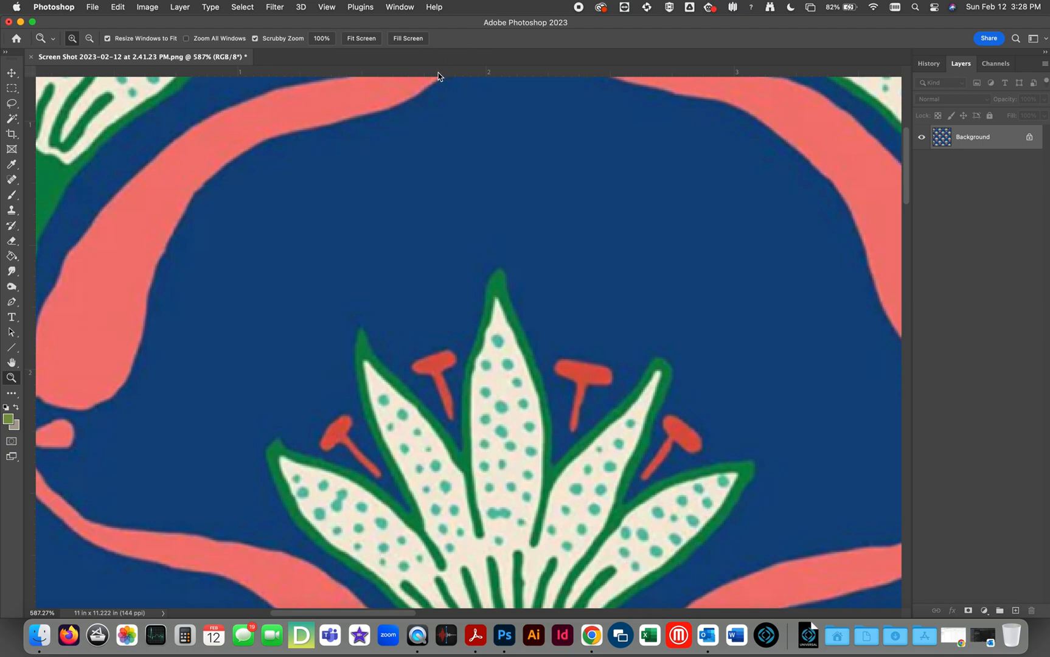
pyautogui.moveTo(441, 73); pyautogui.dragTo(437, 266)
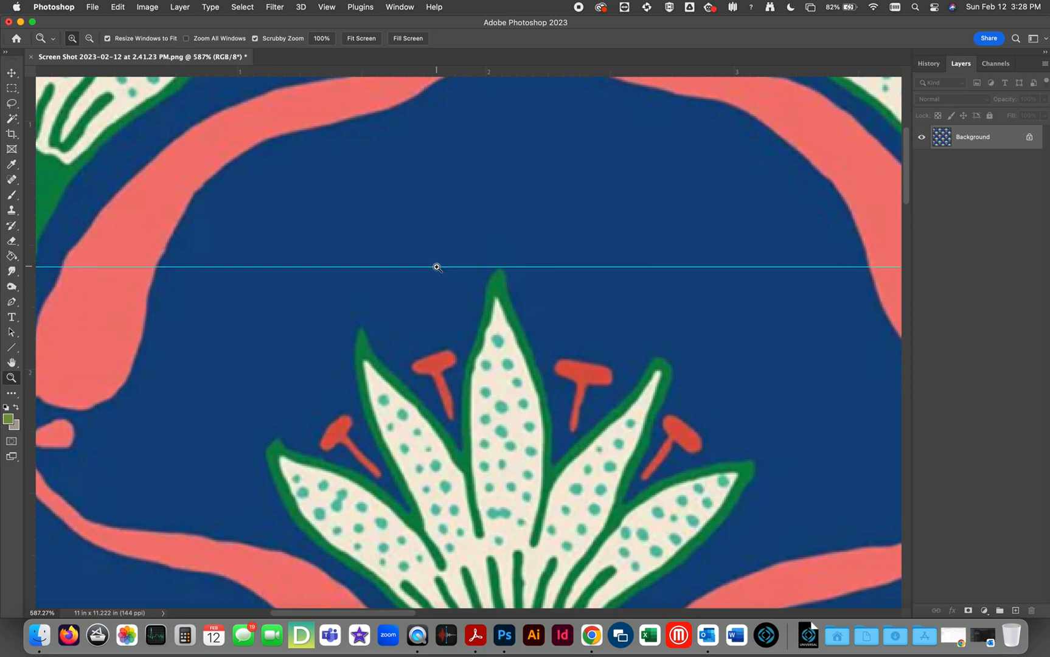
pyautogui.moveTo(30, 299); pyautogui.dragTo(499, 327)
pyautogui.click(502, 280)
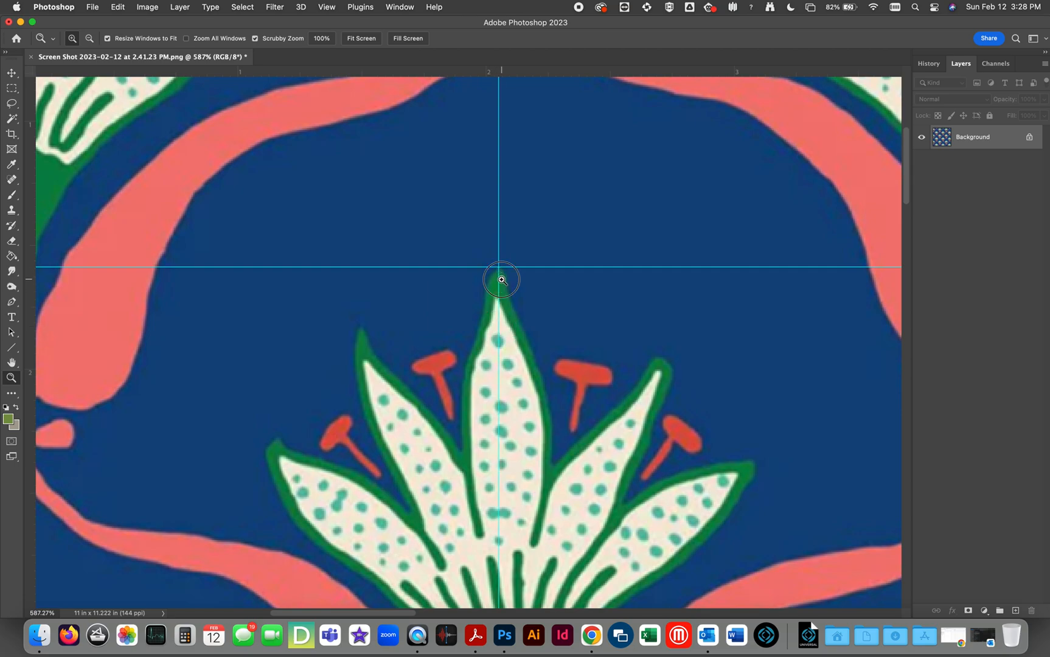
pyautogui.click(502, 279)
pyautogui.click(502, 279)
pyautogui.click(502, 279)
pyautogui.click(501, 279)
pyautogui.click(501, 279)
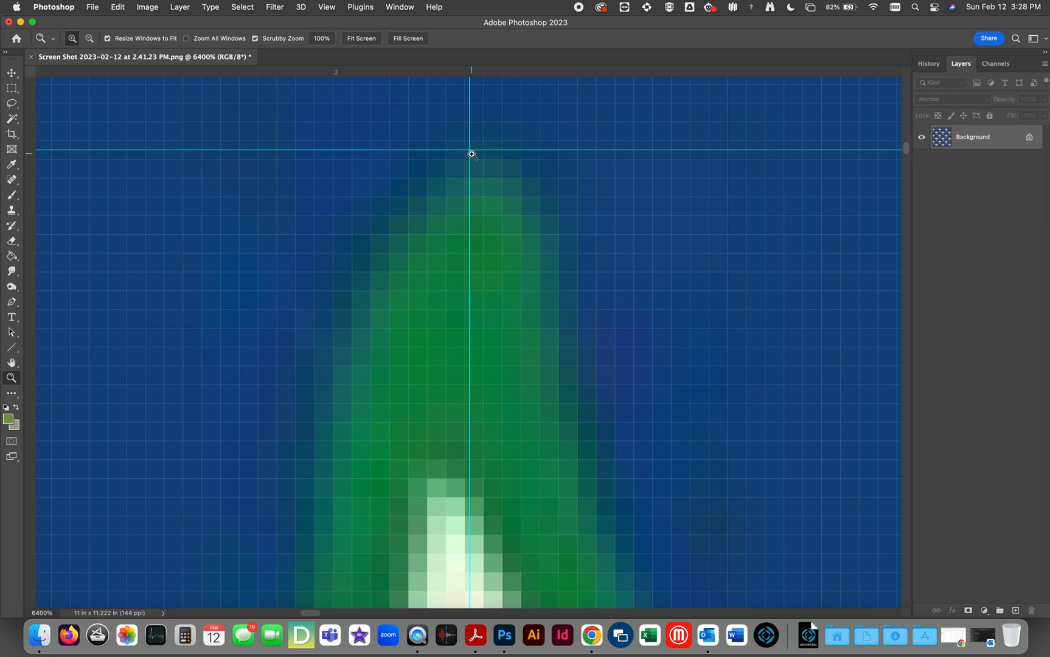
pyautogui.click(364, 42)
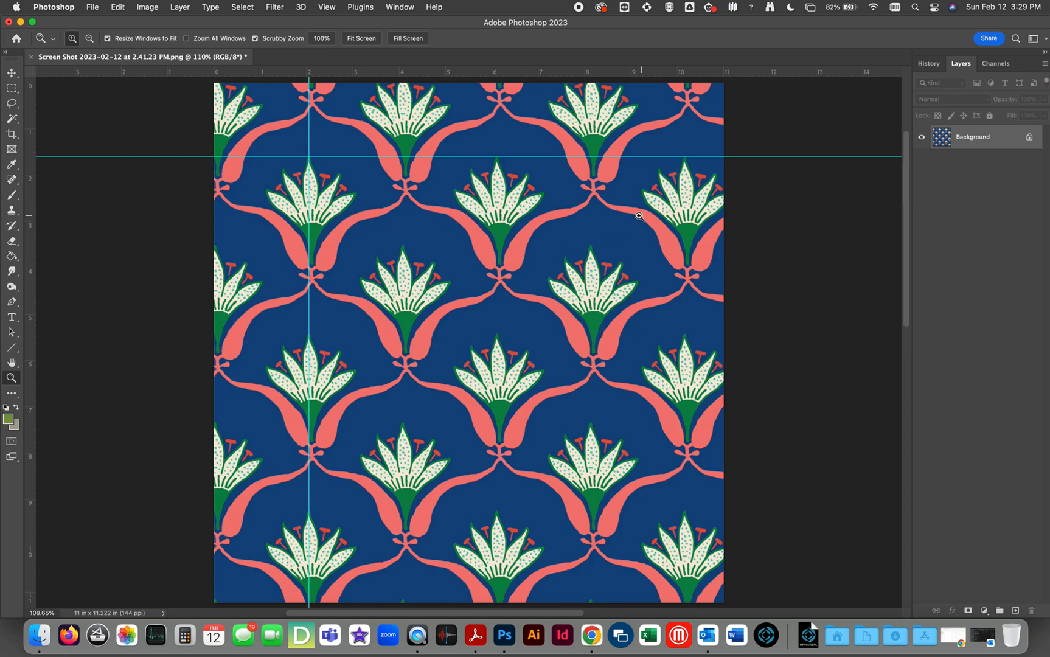
# Add a second vertical guide at about 10.1 in, fine-tuned to the center petal tip of the matching flower.
pyautogui.moveTo(30, 212); pyautogui.dragTo(685, 255)
pyautogui.moveTo(673, 147); pyautogui.dragTo(777, 277)
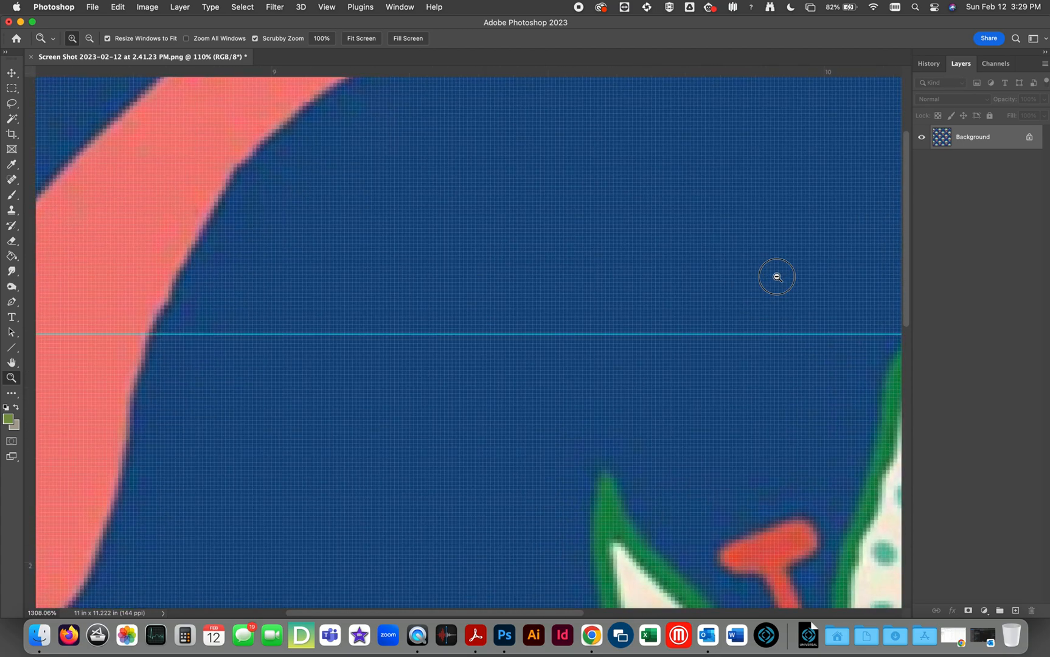
pyautogui.moveTo(821, 404); pyautogui.dragTo(399, 367)
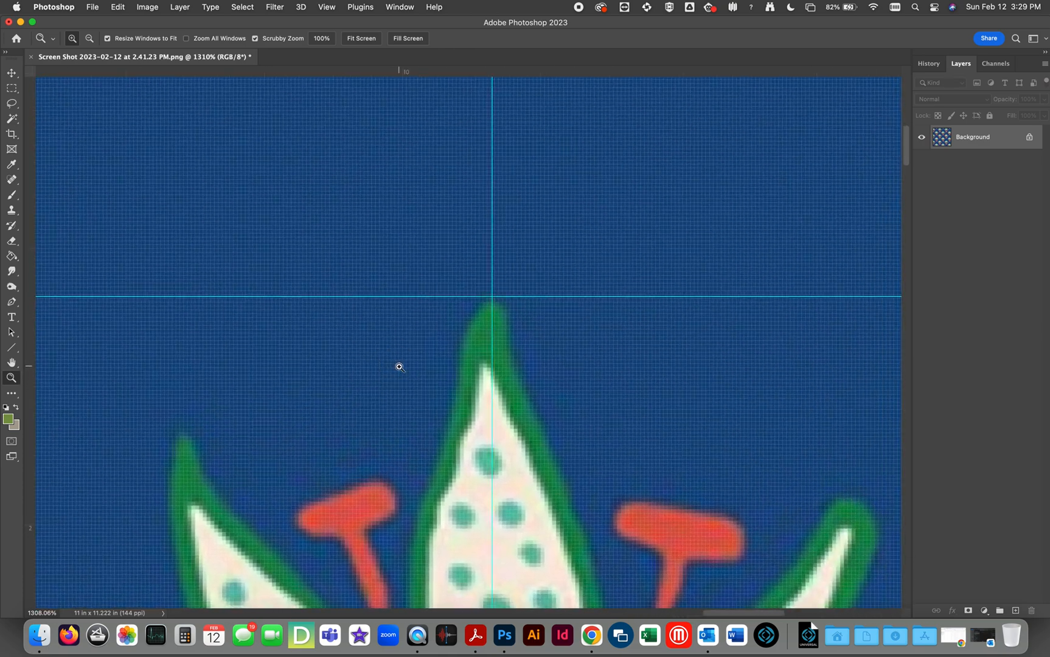
pyautogui.click(12, 73)
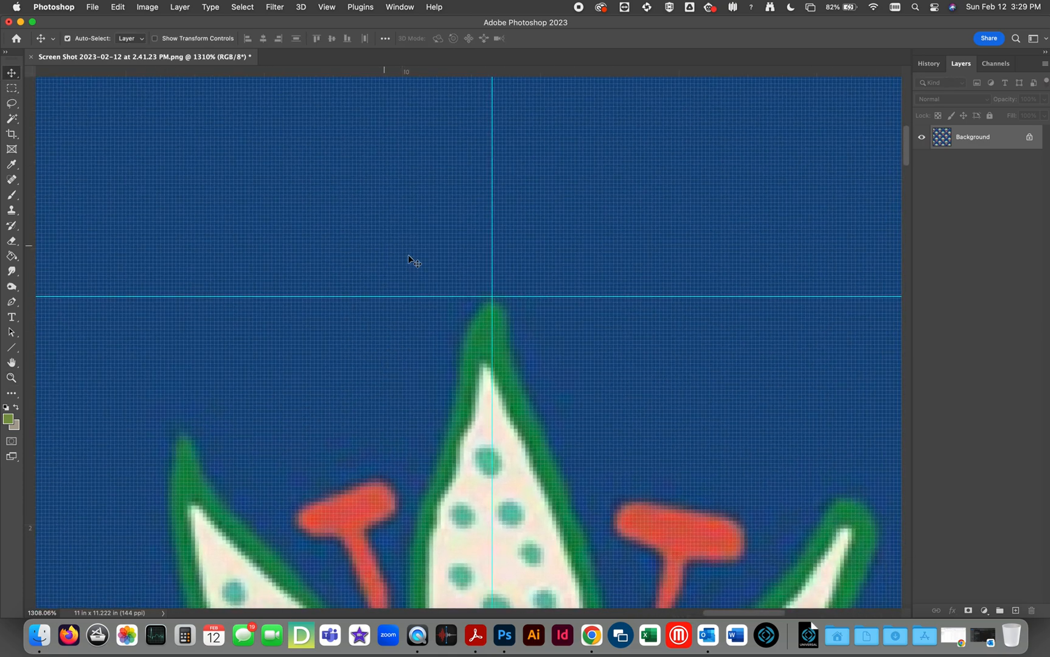
pyautogui.moveTo(492, 255); pyautogui.dragTo(489, 253)
# Compare the guide crossings on the two matching flower tips up close to check that they hit the same point.
pyautogui.press('space')
pyautogui.moveTo(280, 339); pyautogui.dragTo(703, 338)
pyautogui.moveTo(249, 345); pyautogui.dragTo(846, 309)
pyautogui.moveTo(324, 353); pyautogui.dragTo(219, 312)
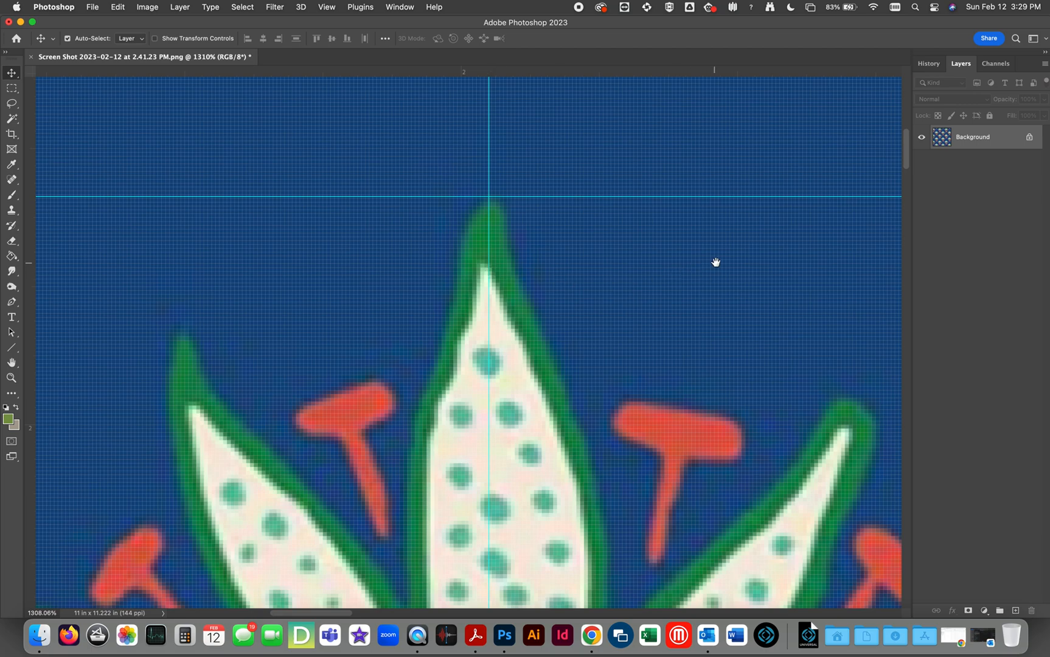
pyautogui.moveTo(715, 261); pyautogui.dragTo(279, 260)
pyautogui.moveTo(468, 262); pyautogui.dragTo(152, 283)
pyautogui.moveTo(712, 285); pyautogui.dragTo(153, 283)
pyautogui.moveTo(699, 258); pyautogui.dragTo(852, 274)
pyautogui.moveTo(177, 284); pyautogui.dragTo(676, 280)
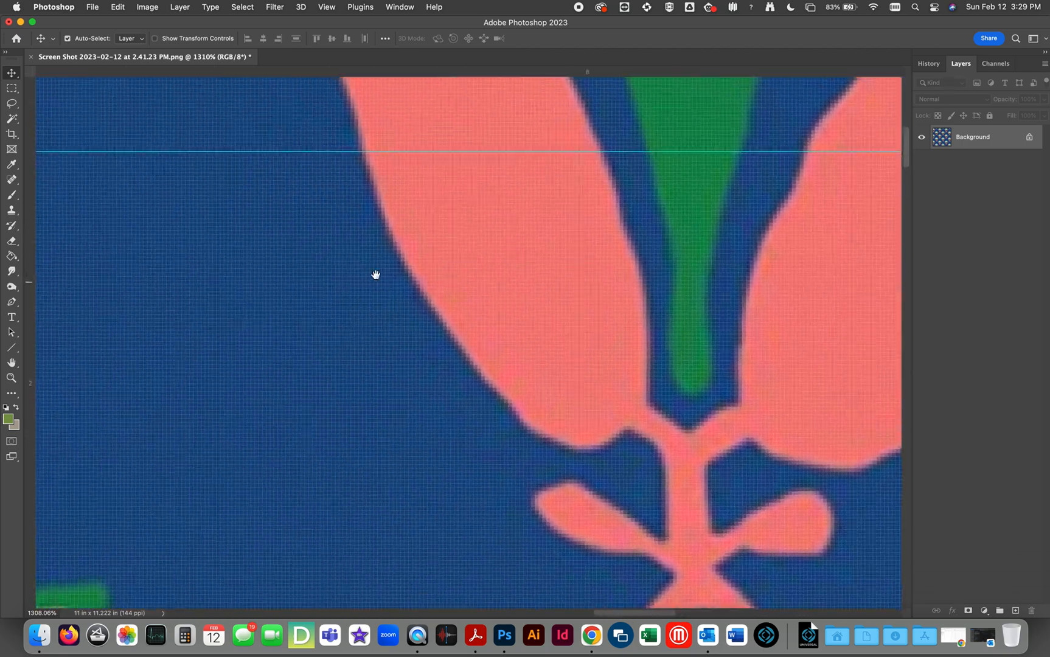
pyautogui.moveTo(207, 272); pyautogui.dragTo(614, 270)
pyautogui.moveTo(164, 262); pyautogui.dragTo(675, 264)
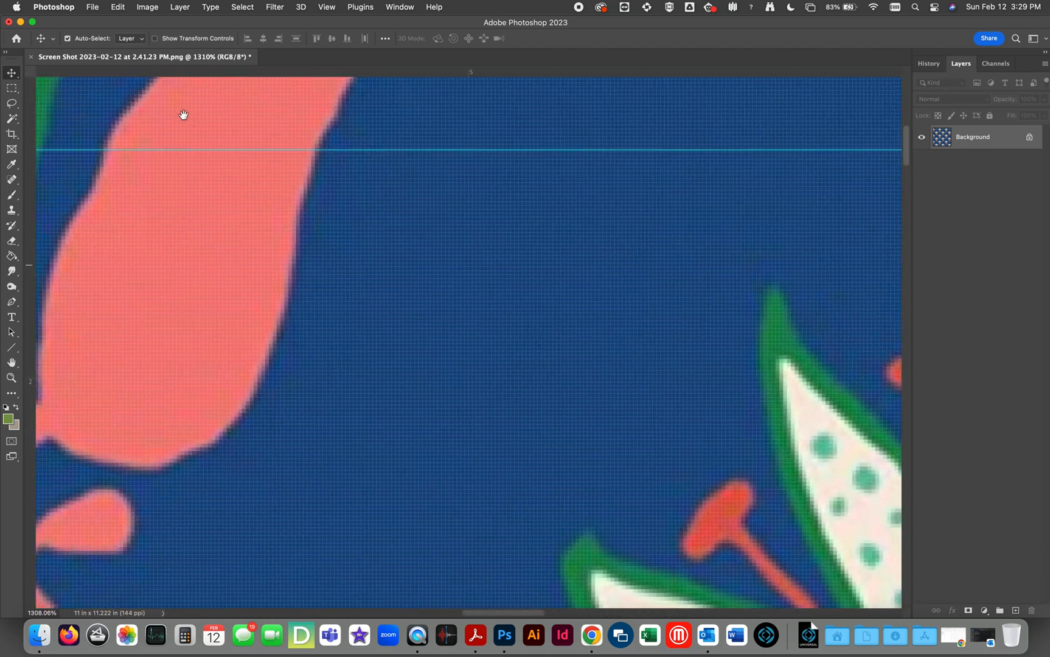
pyautogui.click(329, 7)
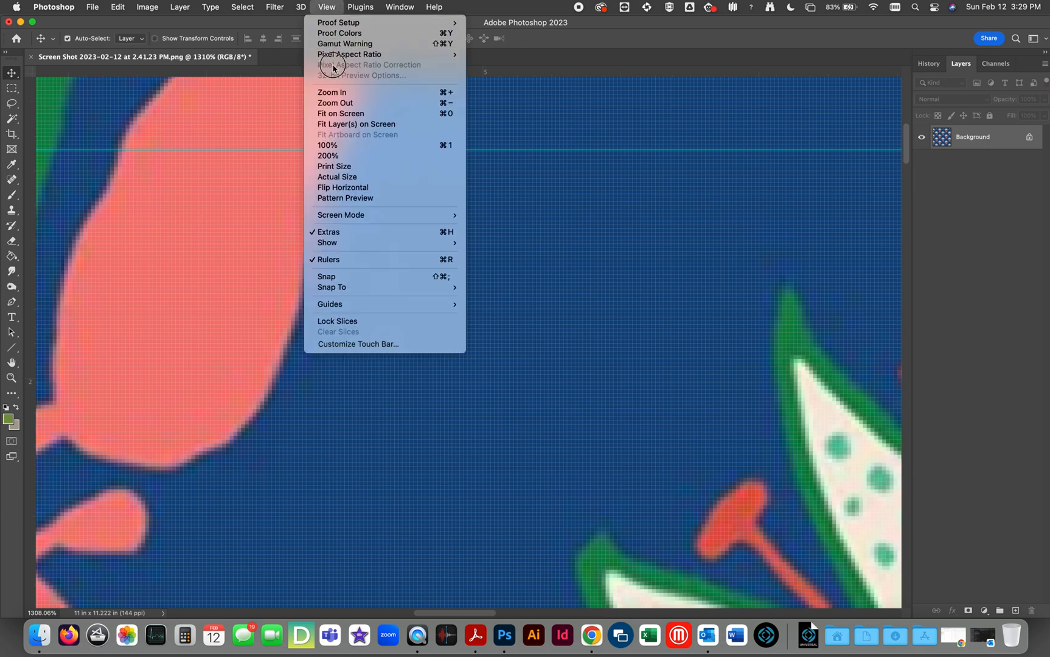
pyautogui.click(331, 111)
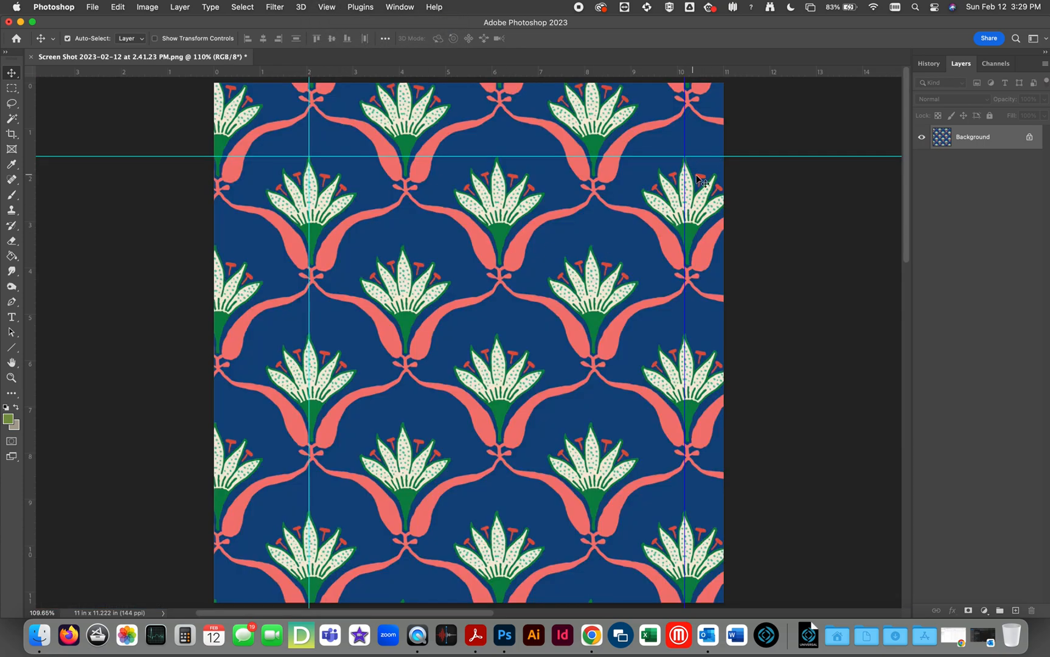
pyautogui.click(11, 377)
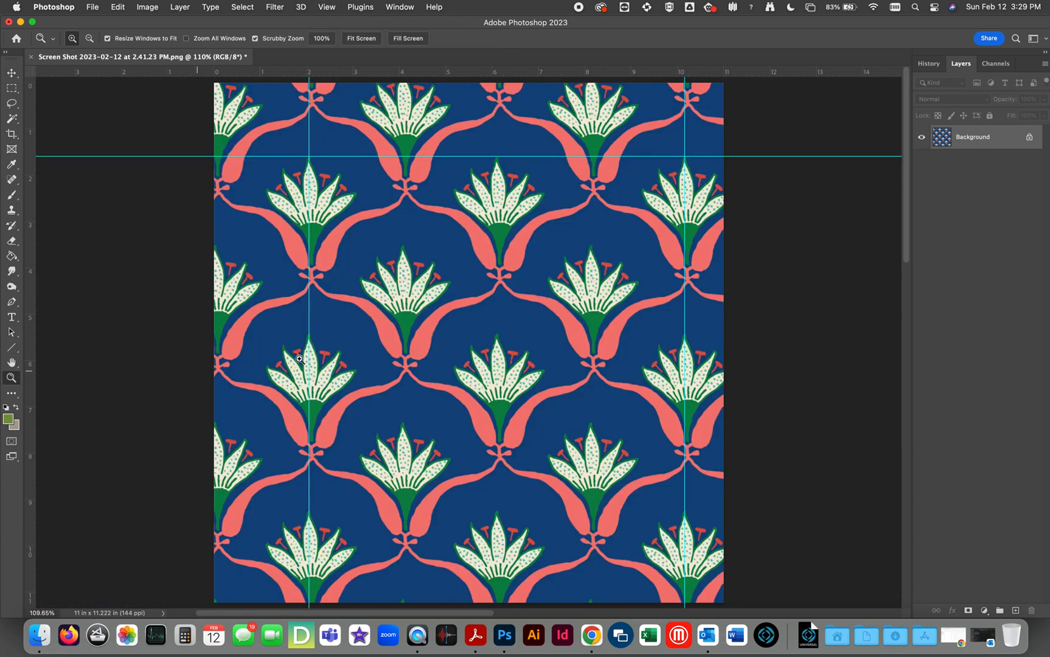
pyautogui.moveTo(680, 157); pyautogui.dragTo(785, 289)
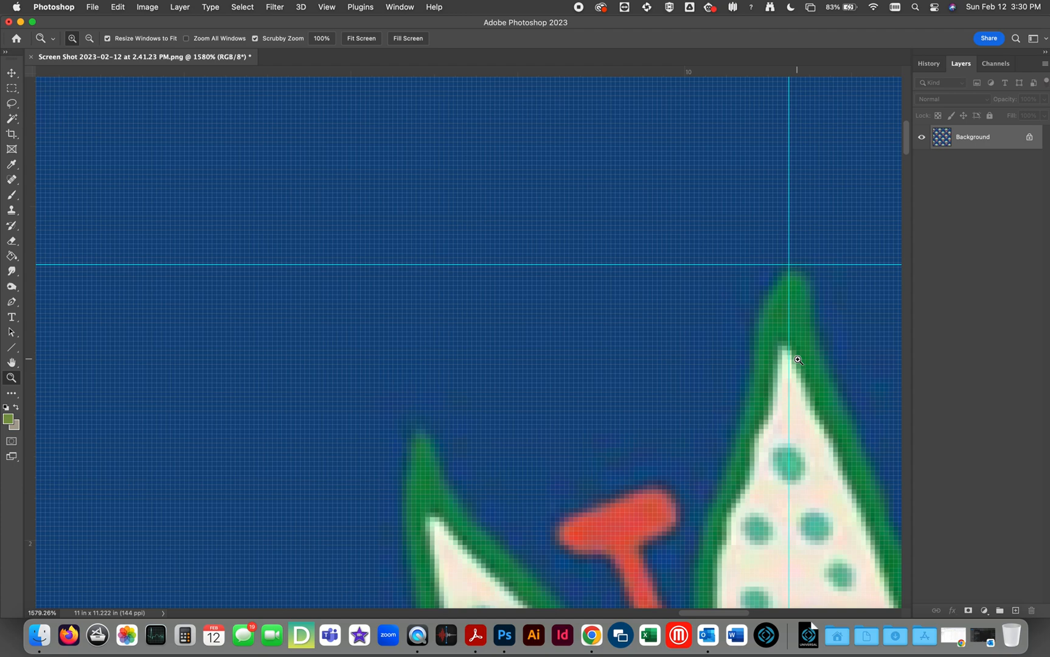
pyautogui.click(371, 40)
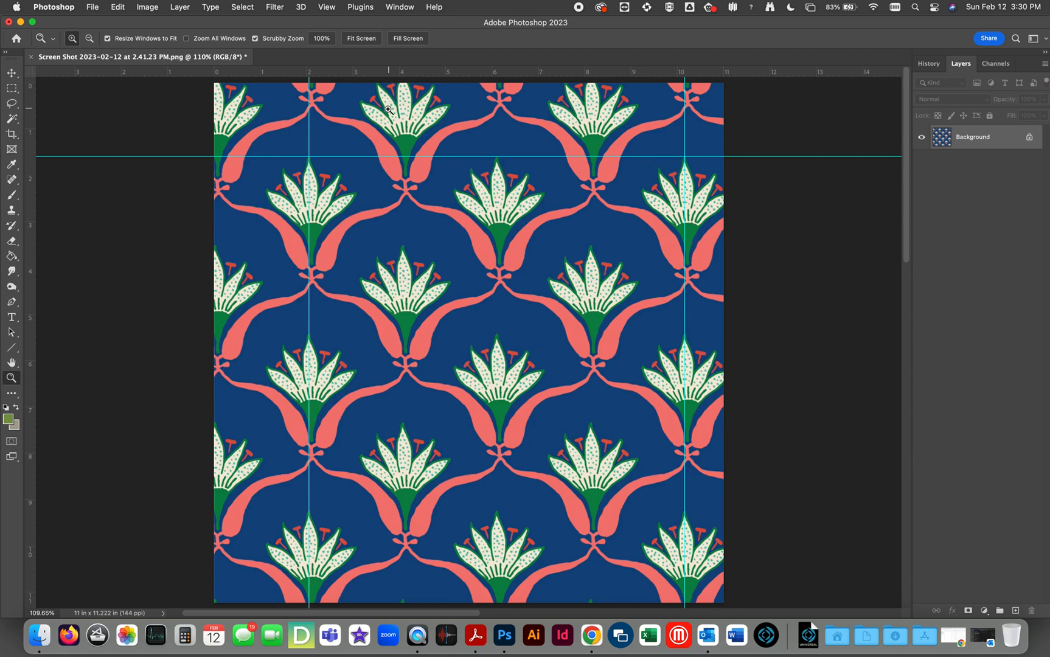
# Add a second horizontal guide at about 9.2 in, fine-tuned to the center petal tip of the lower matching flower.
pyautogui.moveTo(373, 71); pyautogui.dragTo(412, 508)
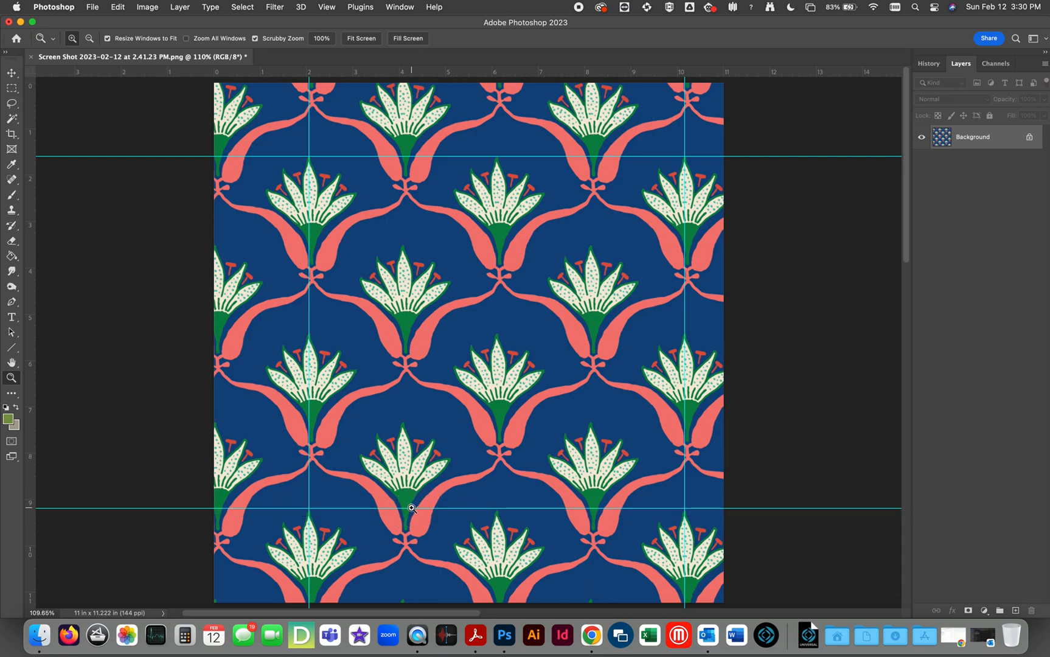
pyautogui.moveTo(281, 495); pyautogui.dragTo(348, 519)
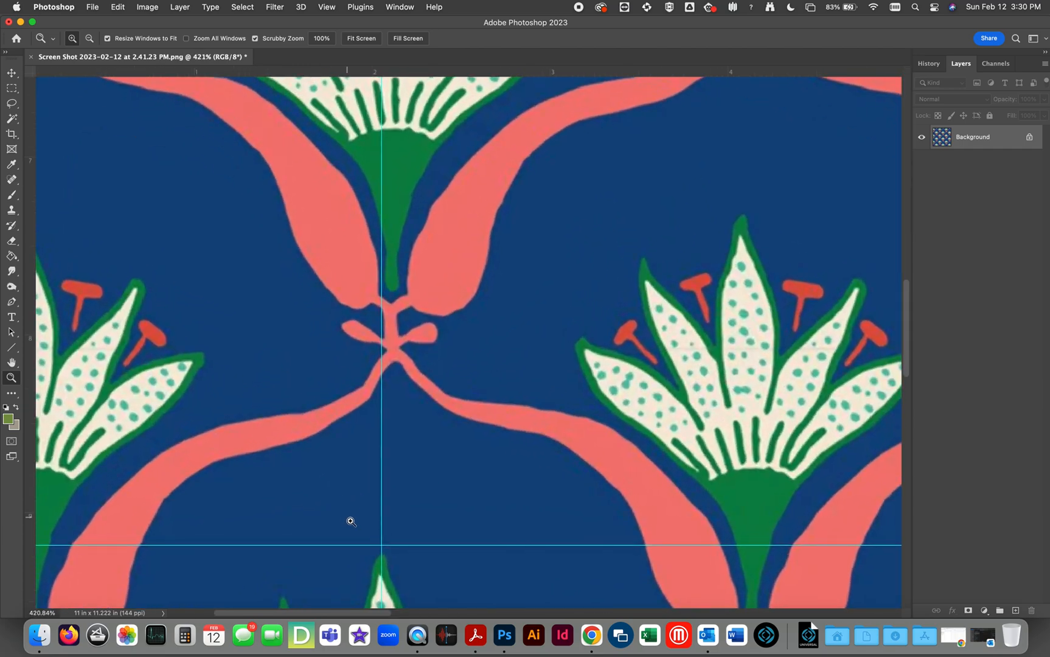
pyautogui.moveTo(396, 563); pyautogui.dragTo(370, 287)
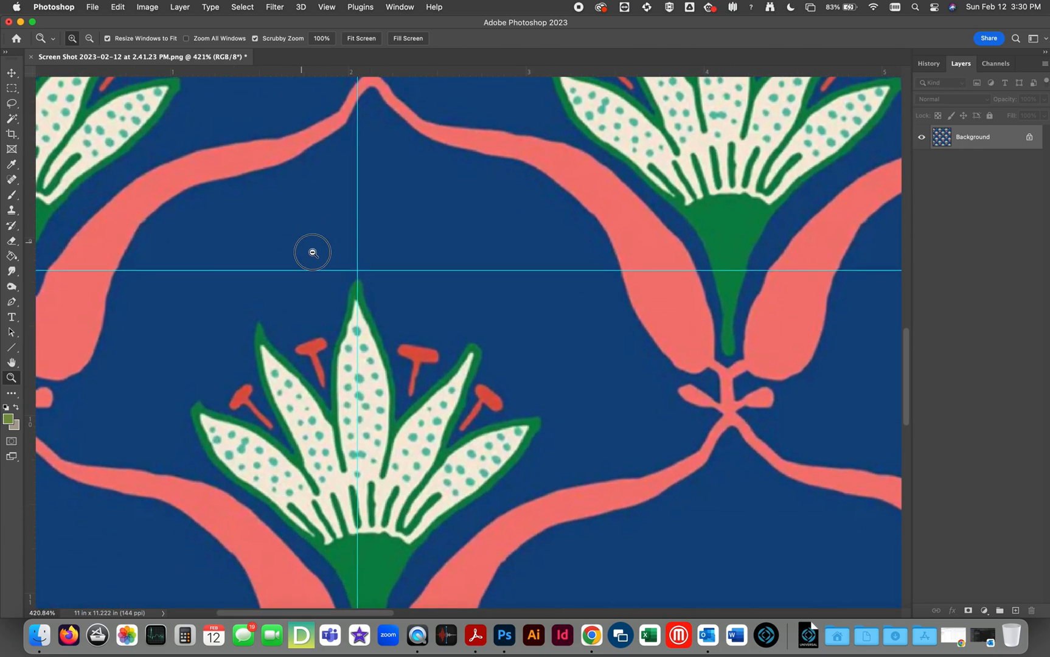
pyautogui.moveTo(306, 246); pyautogui.dragTo(371, 281)
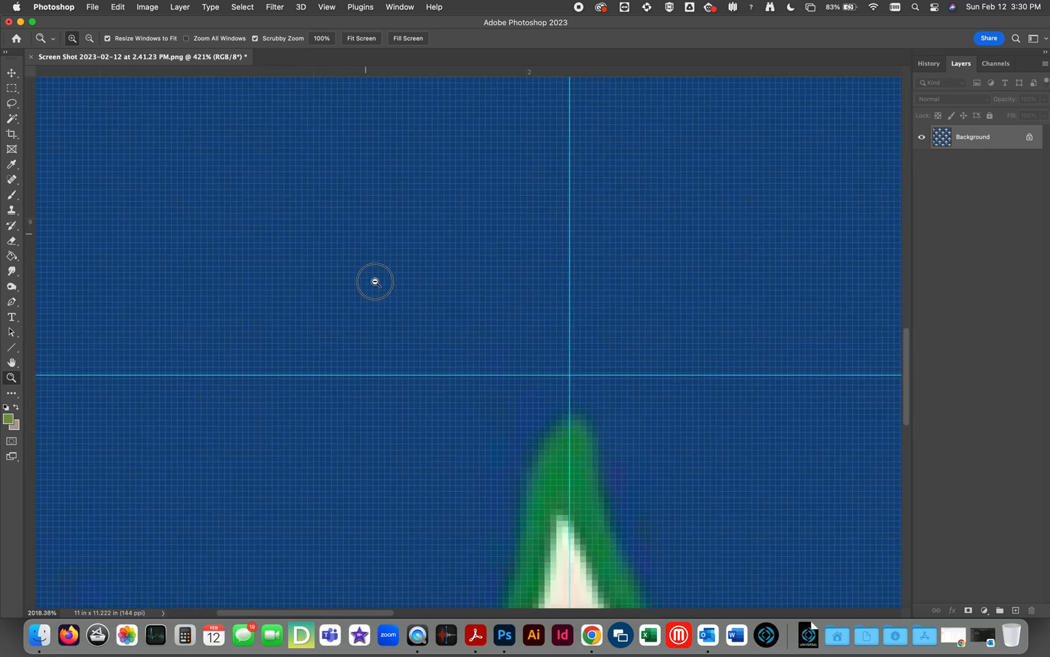
pyautogui.click(11, 72)
pyautogui.moveTo(622, 375); pyautogui.dragTo(622, 413)
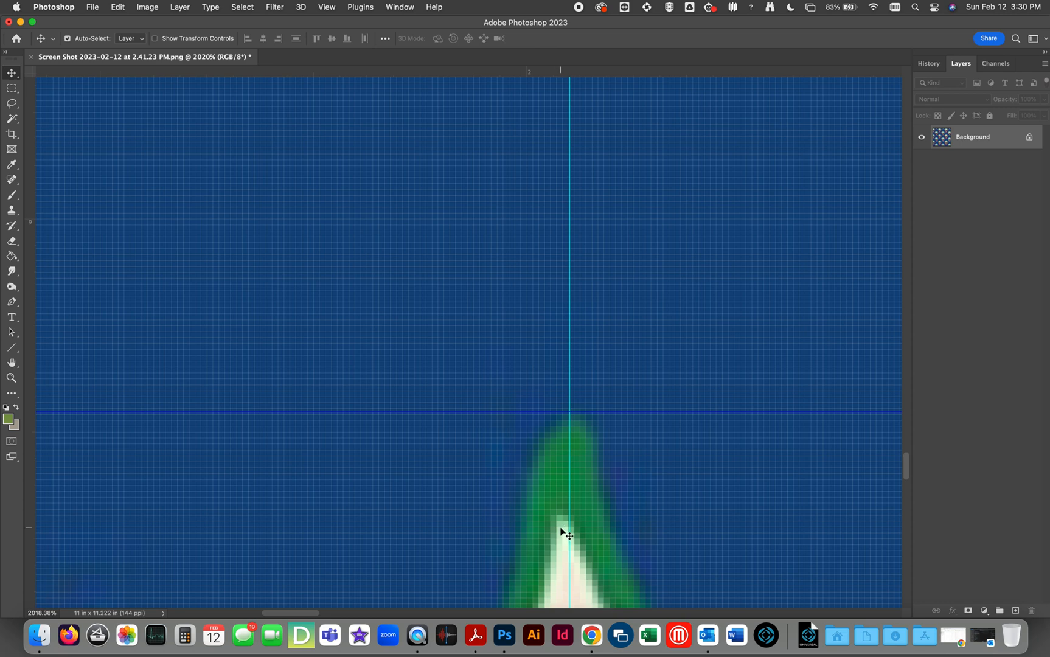
pyautogui.click(372, 222)
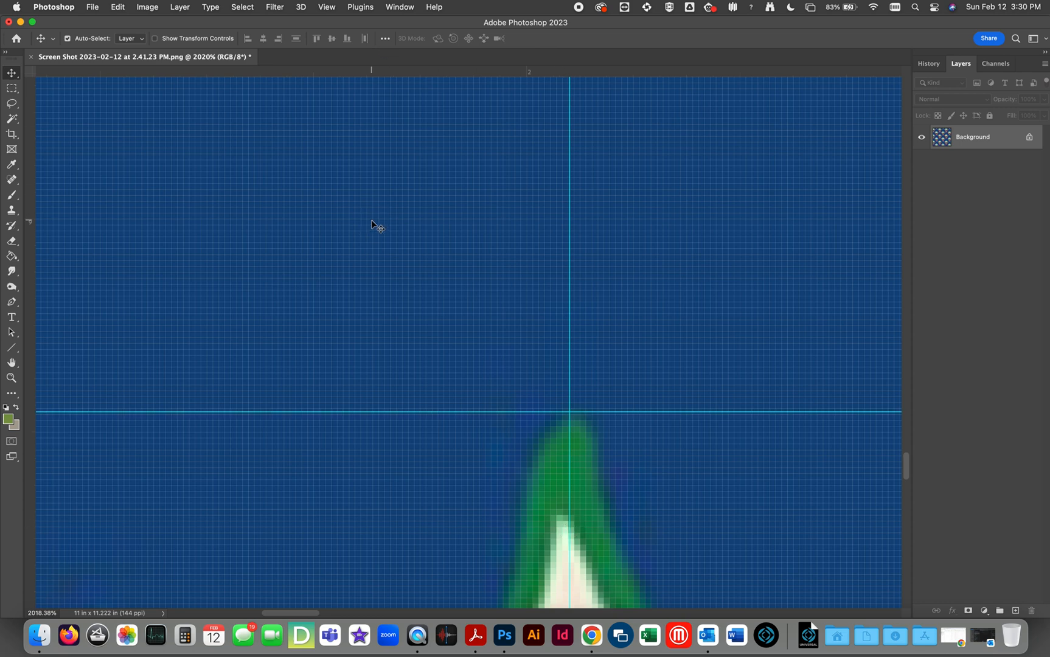
# Turn on snapping and make a rectangular selection of the repeat unit exactly between the four guides.
pyautogui.click(327, 6)
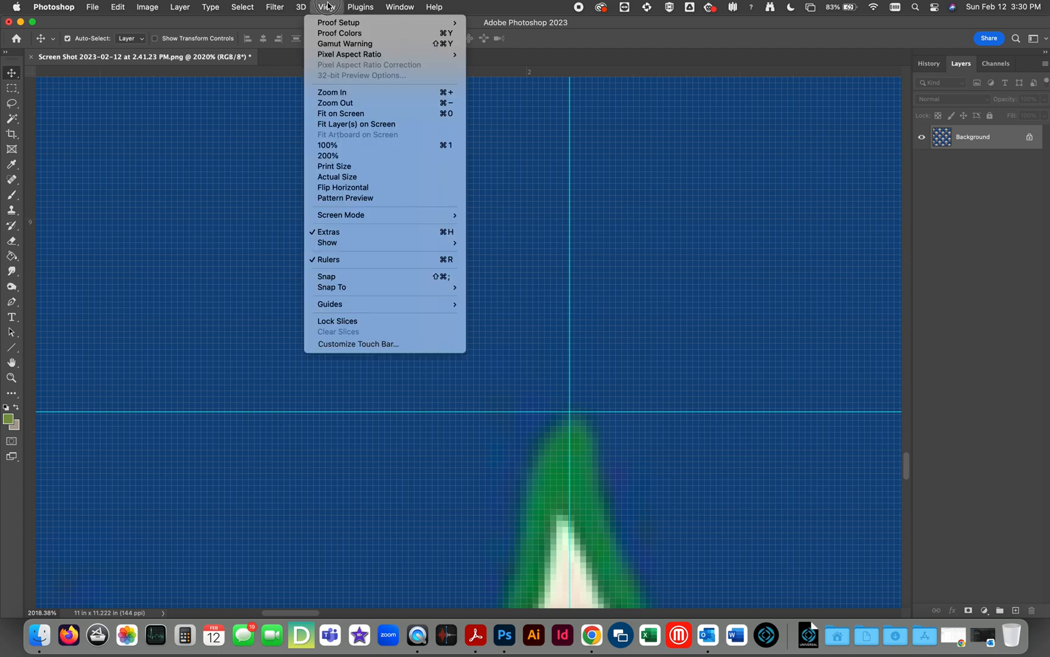
pyautogui.click(331, 110)
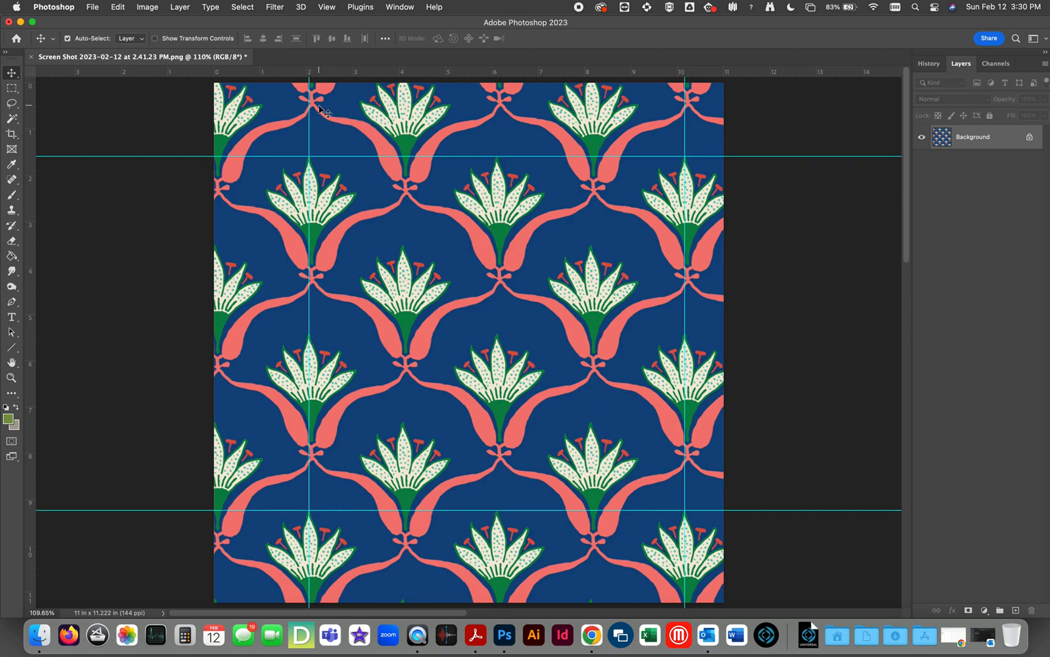
pyautogui.click(12, 88)
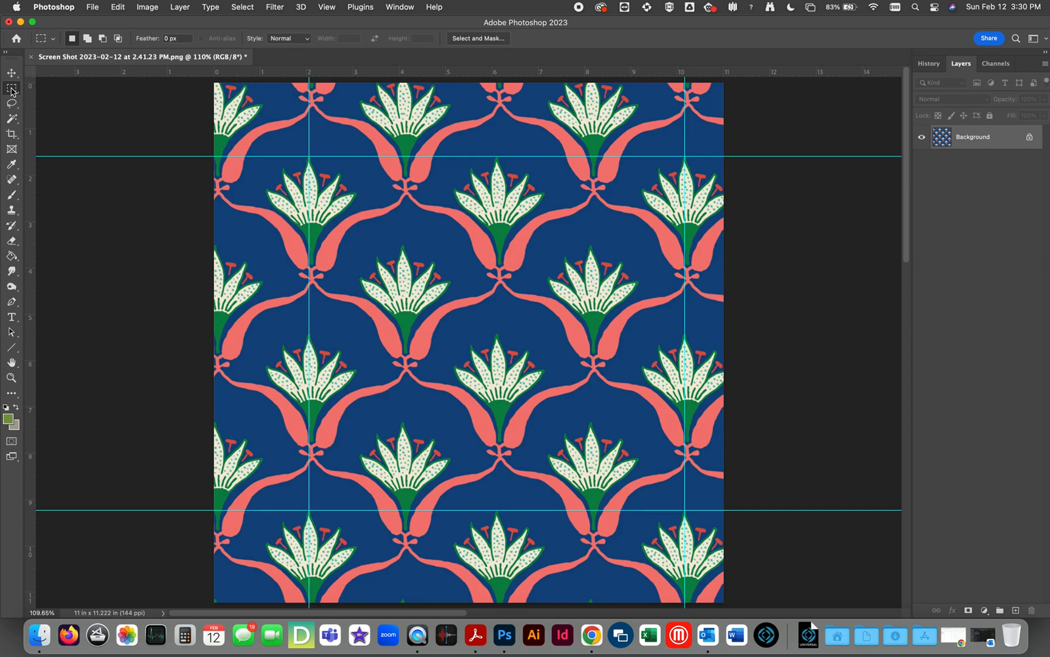
pyautogui.click(327, 7)
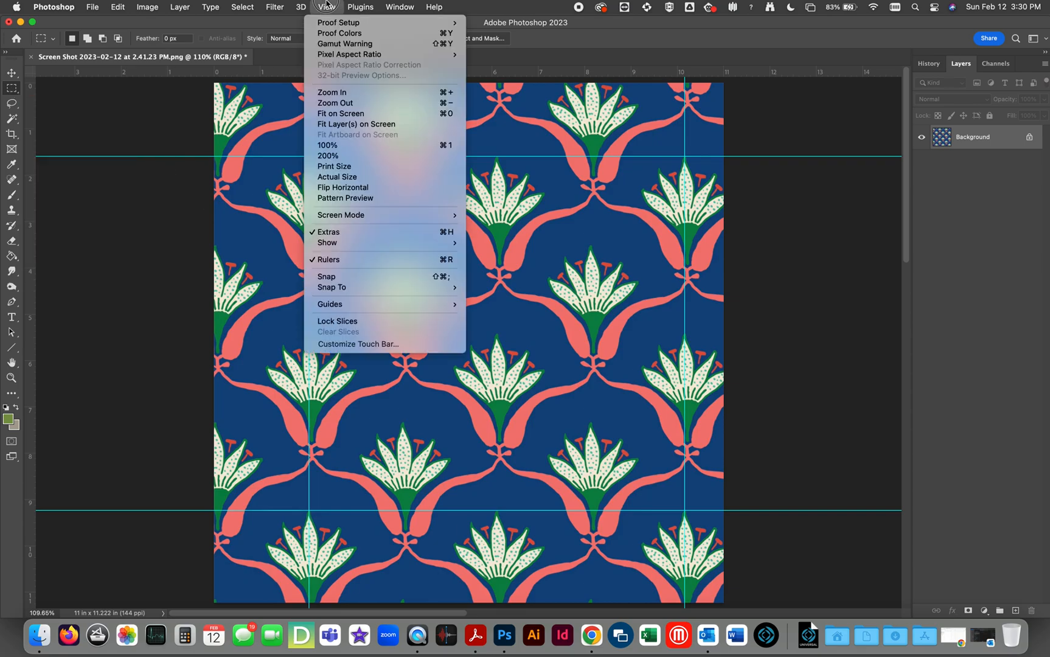
pyautogui.click(342, 277)
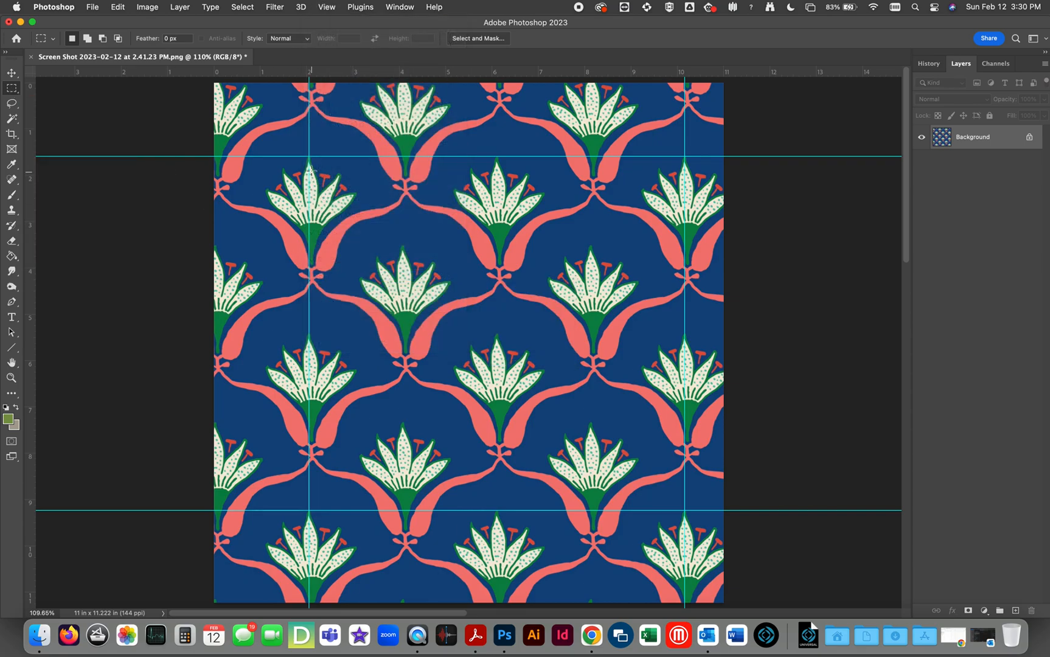
pyautogui.moveTo(309, 156); pyautogui.dragTo(689, 511)
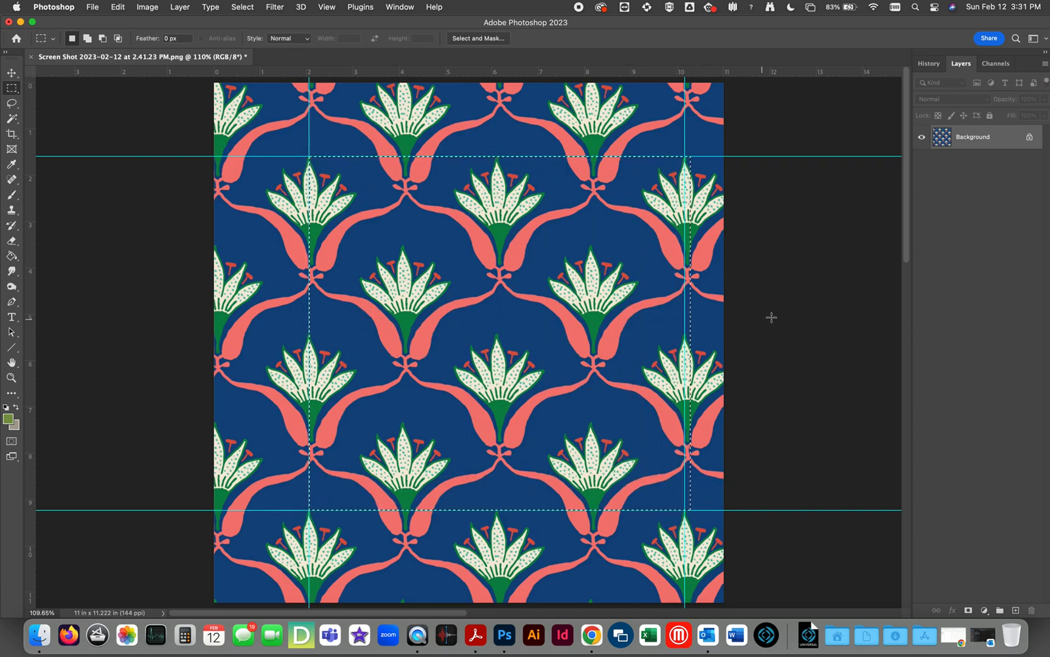
pyautogui.click(691, 304)
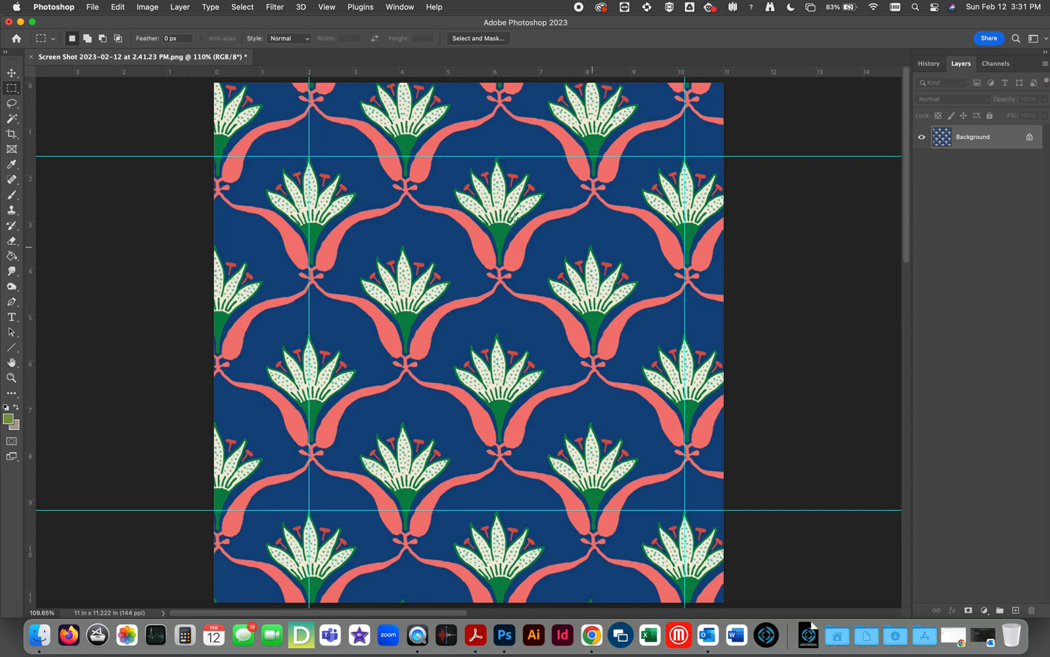
pyautogui.moveTo(308, 156); pyautogui.dragTo(686, 510)
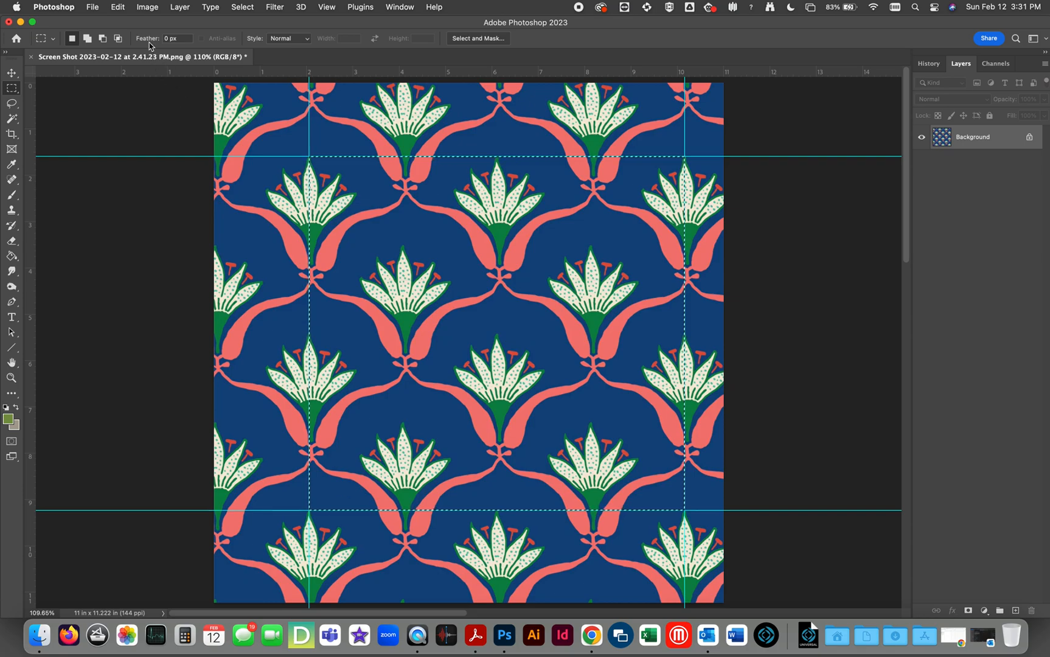
# Define the selected repeat unit as a pattern named Pattern 1 and clear the selection.
pyautogui.click(115, 5)
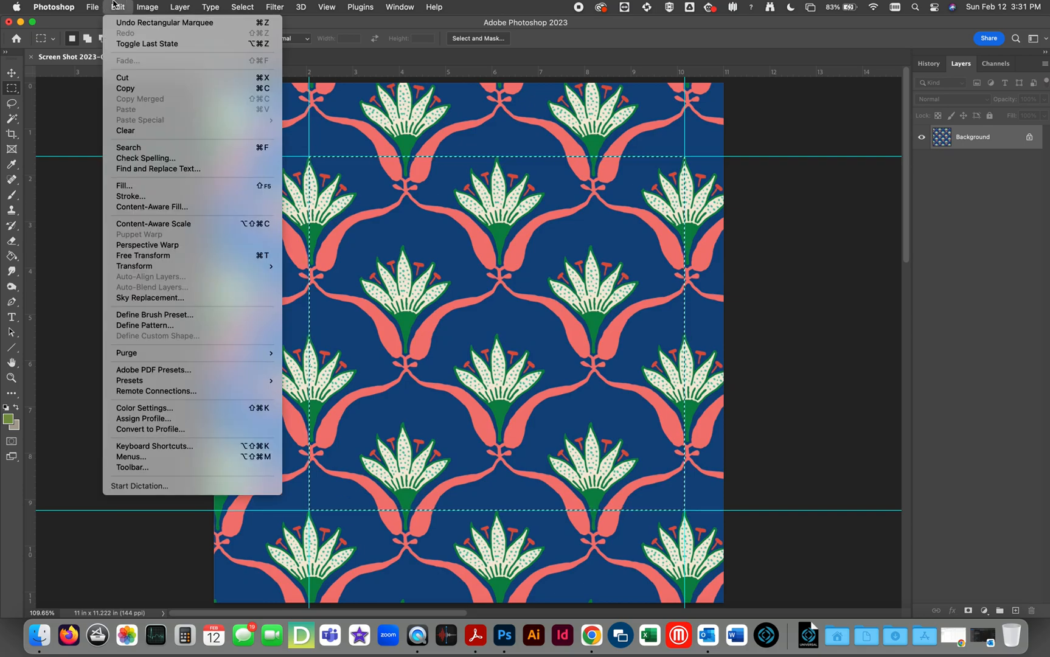
pyautogui.click(161, 325)
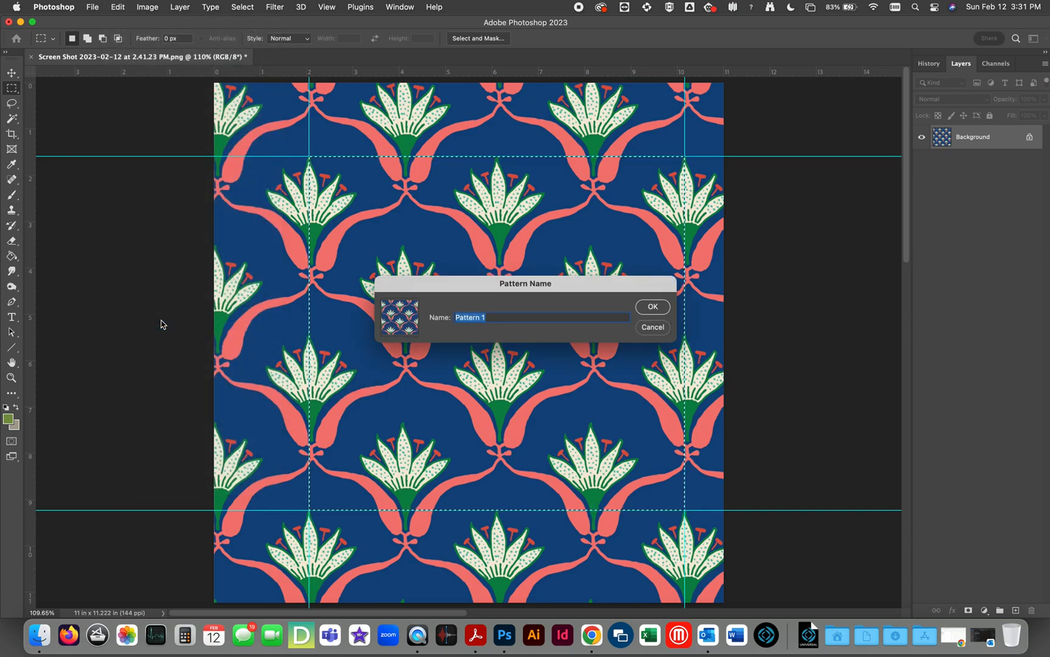
pyautogui.click(658, 308)
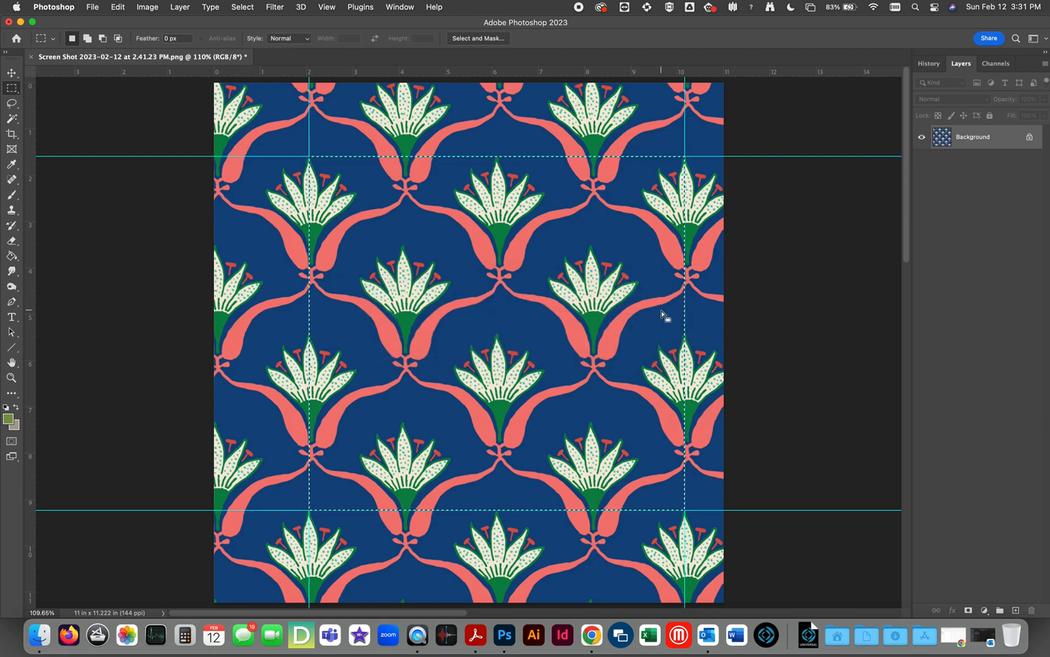
pyautogui.click(242, 7)
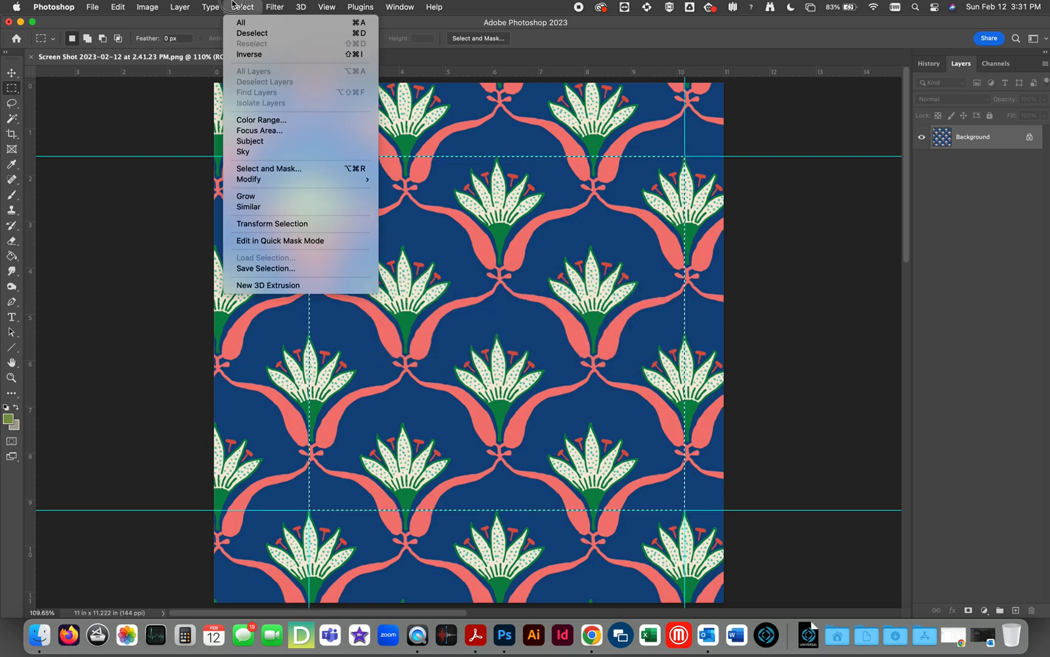
pyautogui.click(239, 33)
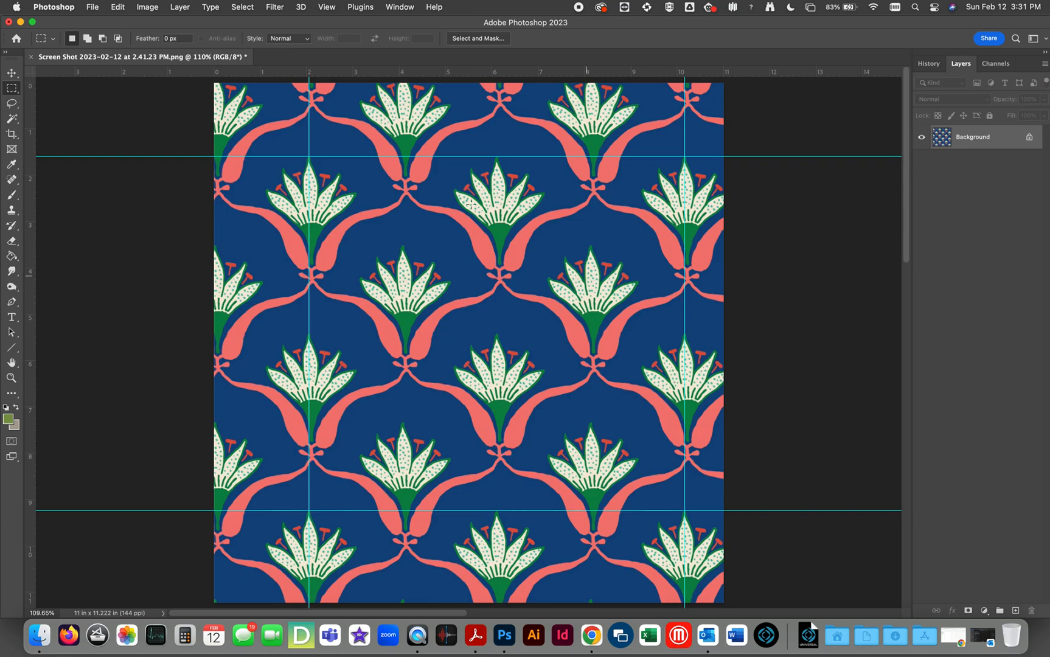
# Create a new 24 x 24 in CMYK document at 300 ppi with a white background.
pyautogui.click(95, 6)
pyautogui.click(105, 24)
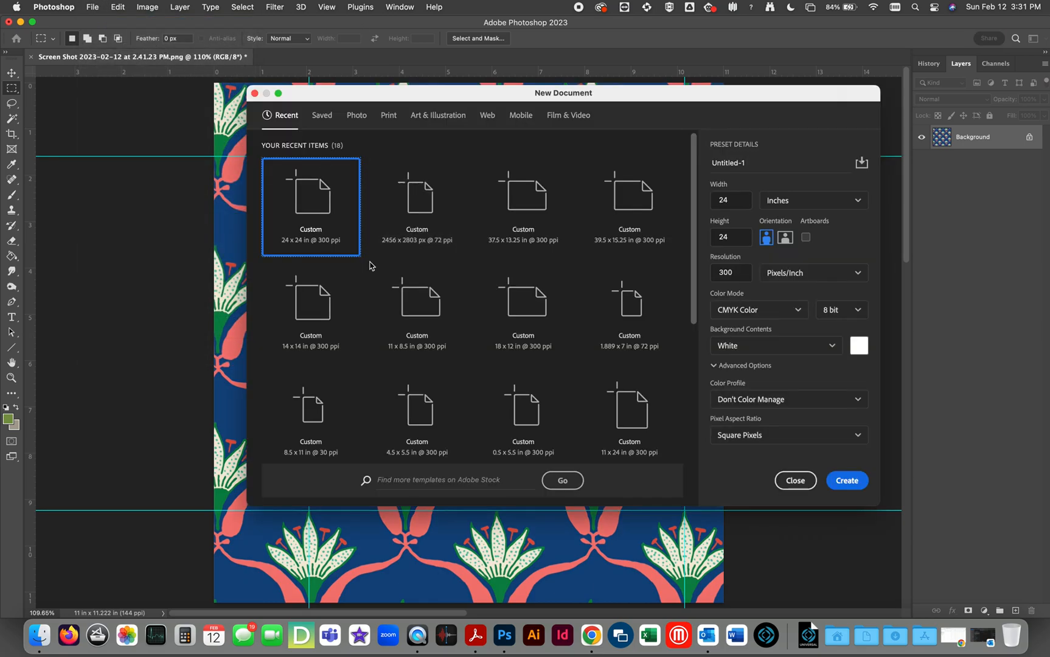
pyautogui.click(846, 482)
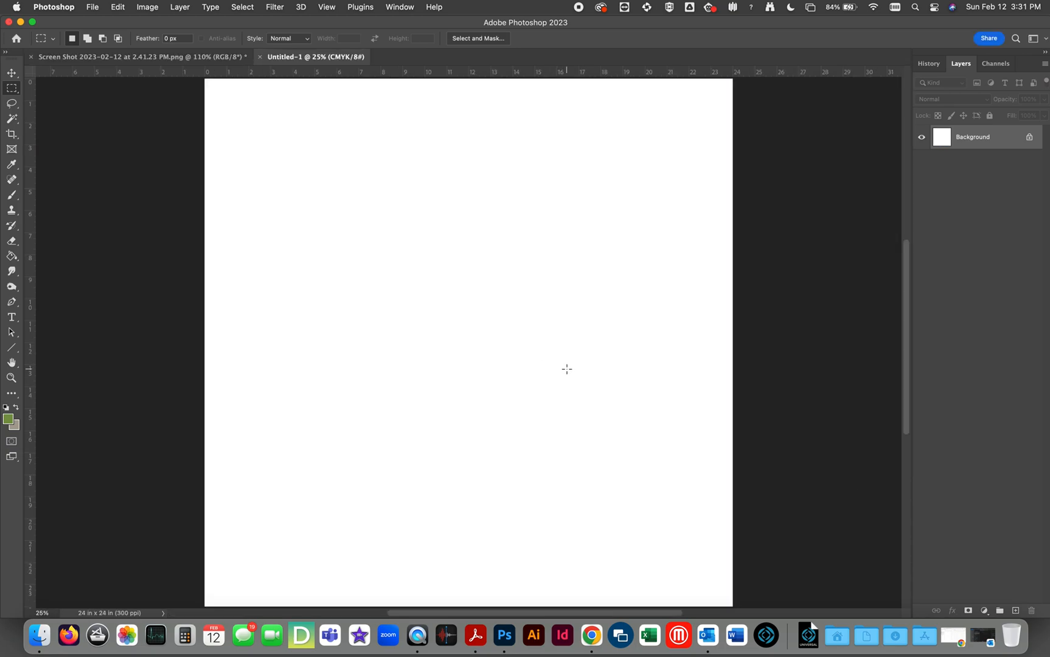
# Fill the blank 24 x 24 in canvas with the custom floral pattern in Normal mode at 100% opacity.
pyautogui.click(118, 7)
pyautogui.click(127, 186)
pyautogui.click(563, 242)
pyautogui.click(572, 210)
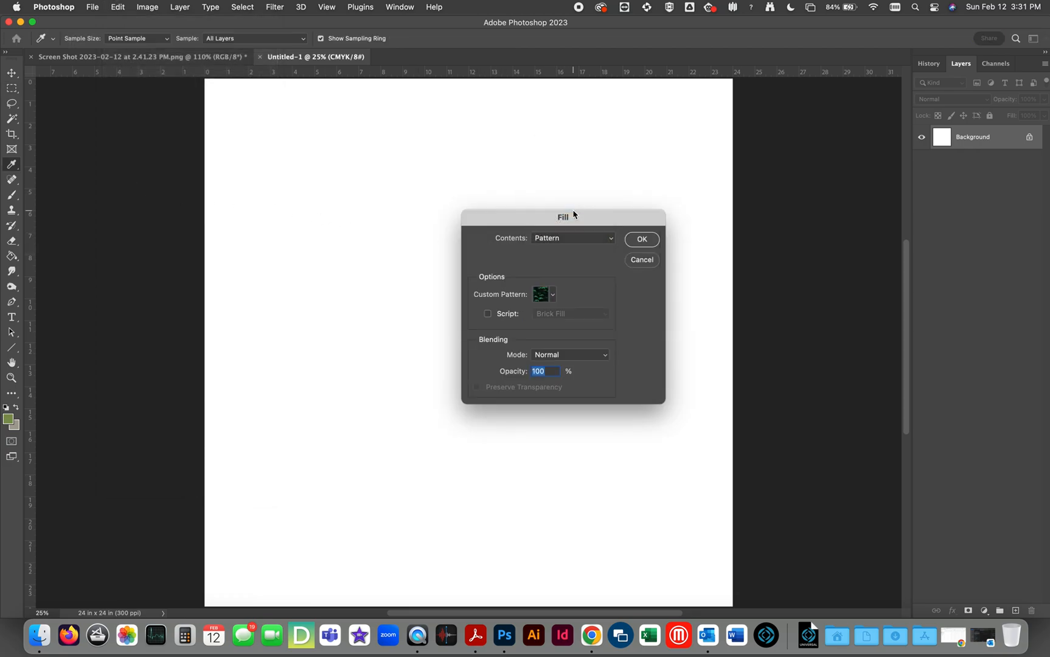
pyautogui.click(552, 295)
pyautogui.click(484, 384)
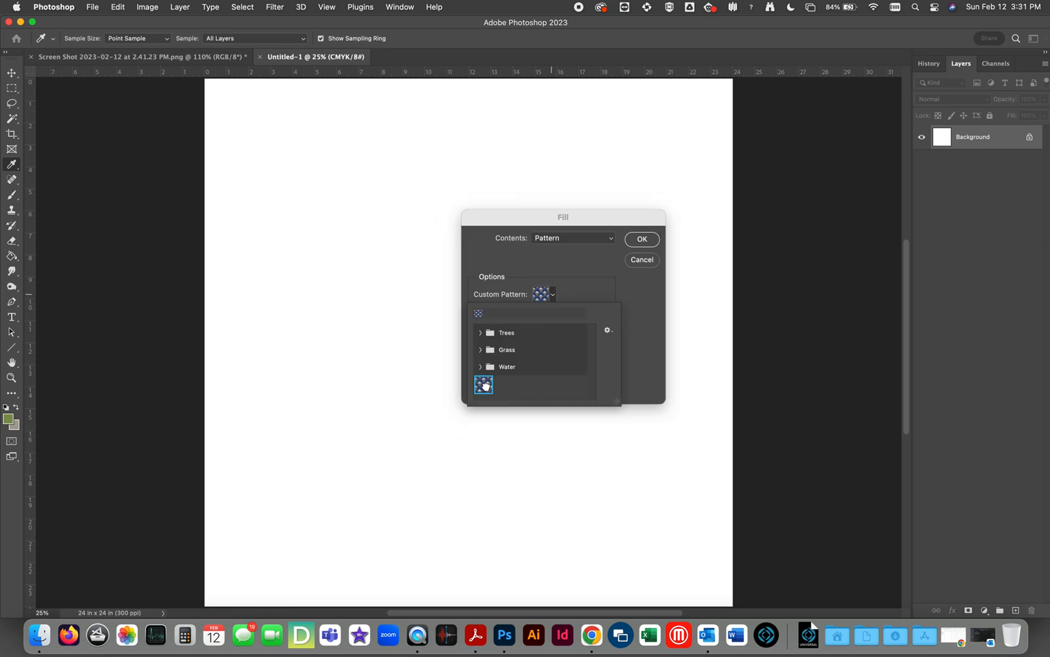
pyautogui.click(643, 240)
pyautogui.click(642, 240)
pyautogui.press('m')
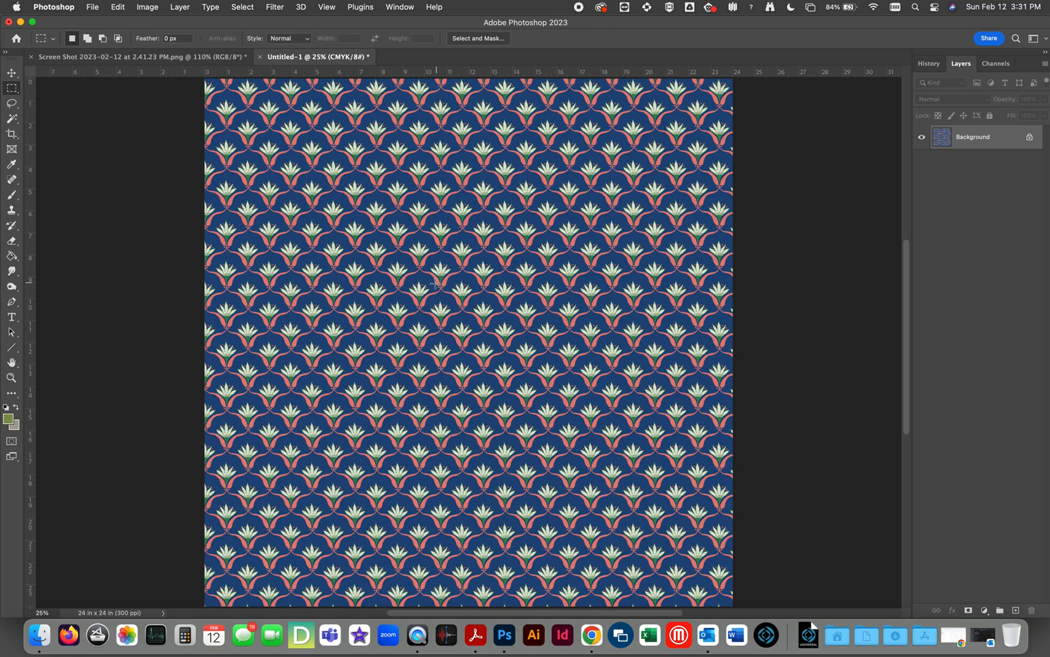
# Examine the pattern fill up close in several areas for visible seams, then view the whole canvas.
pyautogui.click(11, 378)
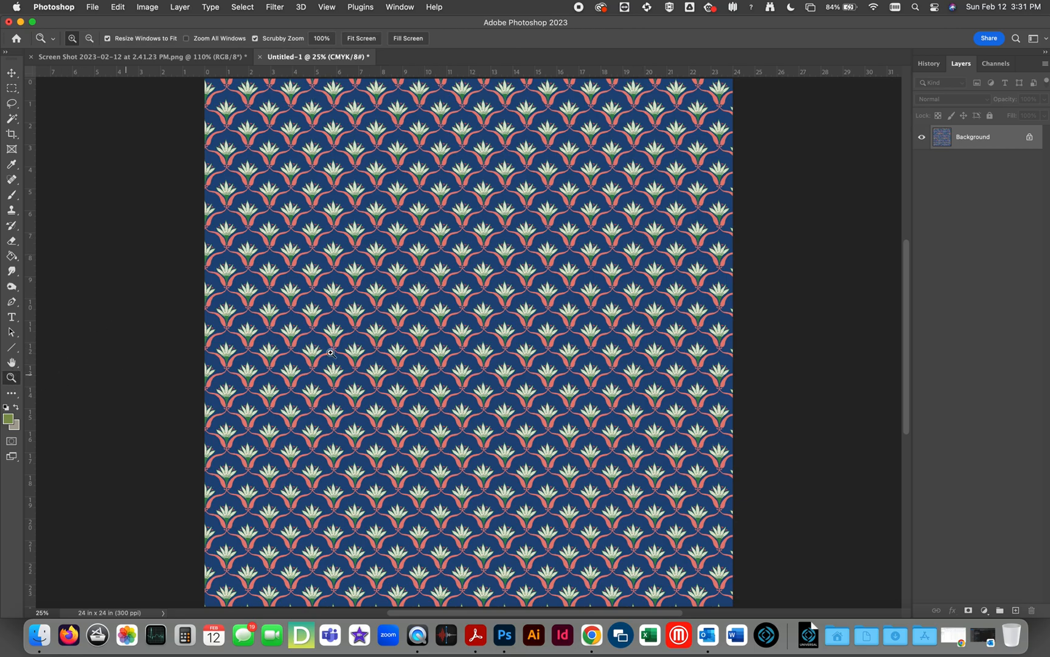
pyautogui.moveTo(456, 298); pyautogui.dragTo(457, 299)
pyautogui.hscroll(20, 458, 299)
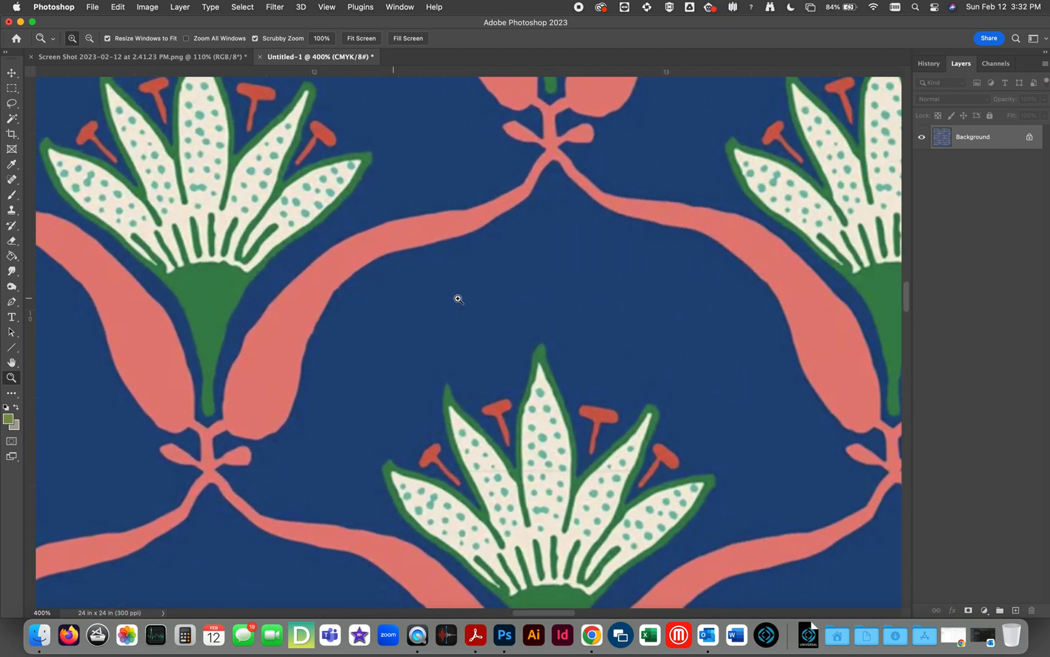
pyautogui.hscroll(5, 458, 298)
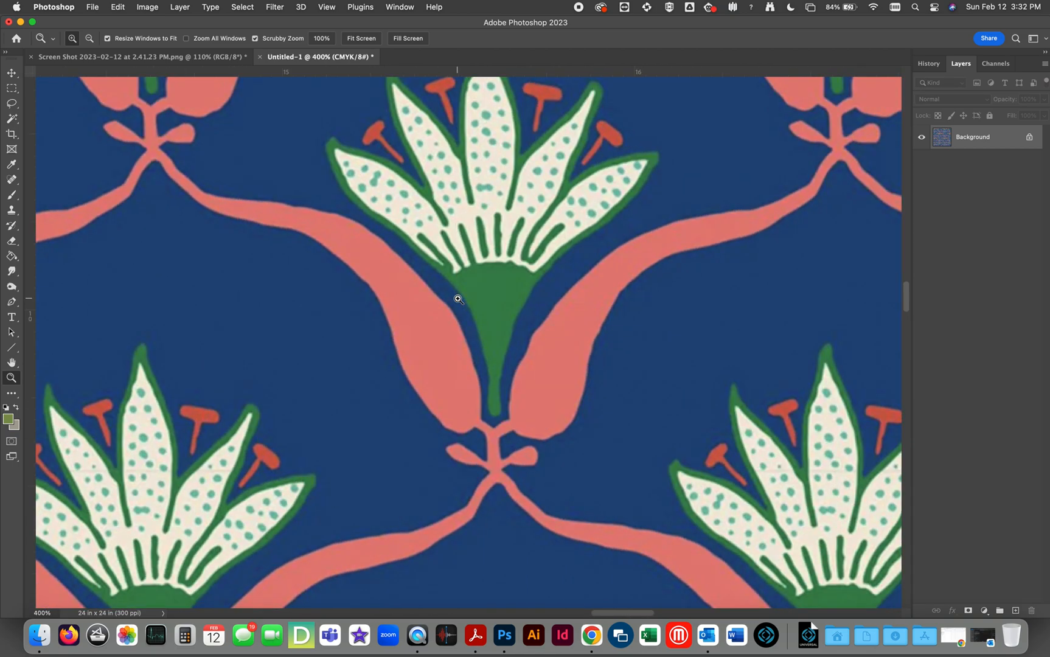
pyautogui.scroll(15, 458, 299)
pyautogui.hscroll(-10, 458, 299)
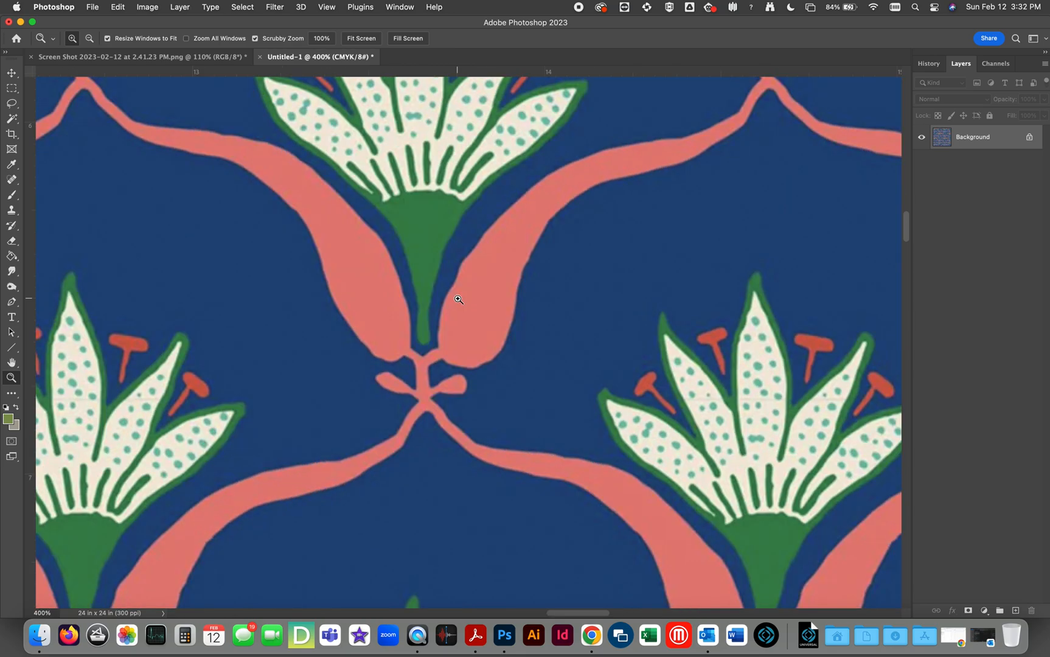
pyautogui.scroll(3, 458, 299)
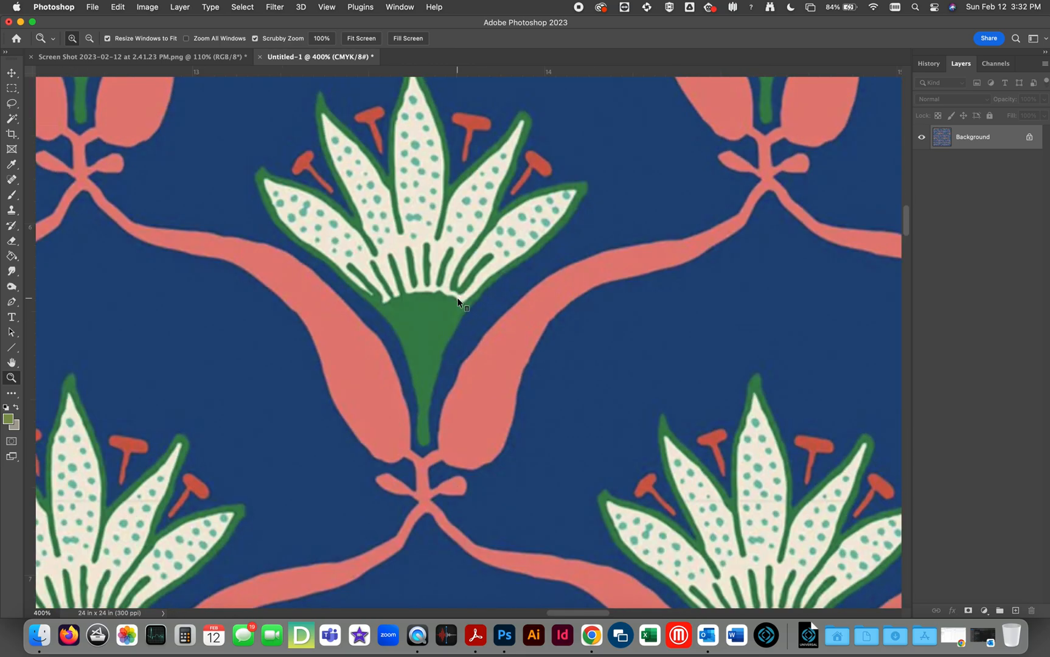
pyautogui.keyDown('alt'); pyautogui.click(459, 299); pyautogui.keyUp('alt')
pyautogui.keyDown('alt'); pyautogui.click(459, 299); pyautogui.keyUp('alt')
pyautogui.keyDown('alt'); pyautogui.click(459, 299); pyautogui.keyUp('alt')
pyautogui.keyDown('alt'); pyautogui.click(459, 298); pyautogui.keyUp('alt')
pyautogui.keyDown('alt'); pyautogui.click(459, 299); pyautogui.keyUp('alt')
pyautogui.keyDown('alt'); pyautogui.click(458, 298); pyautogui.keyUp('alt')
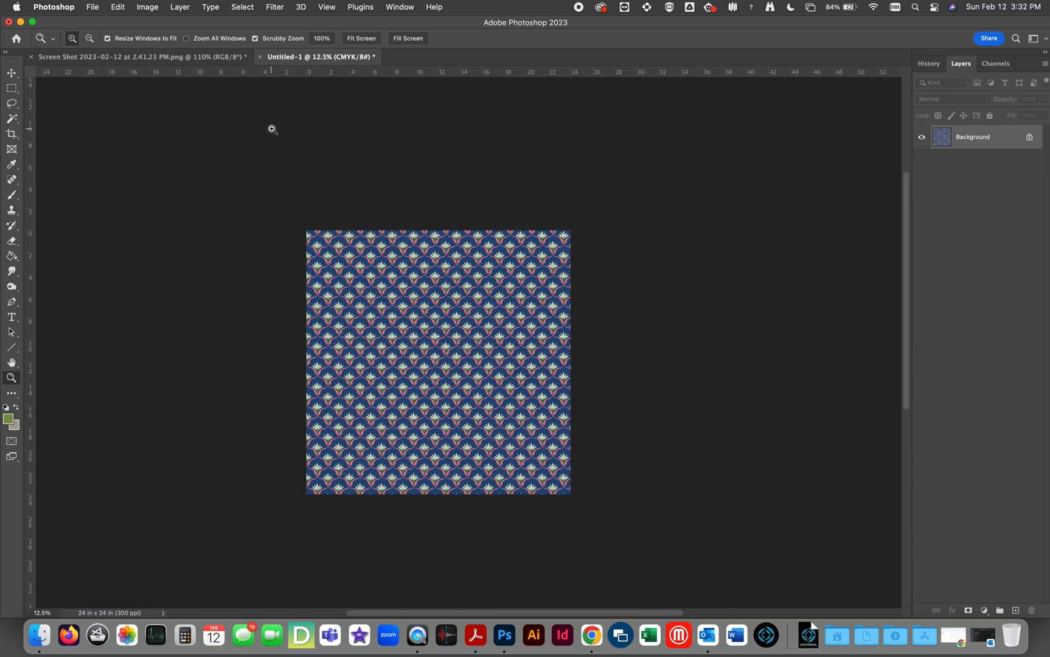
# In the screenshot document, copy the area between the four guides to a new layer and delete the Background layer.
pyautogui.click(172, 60)
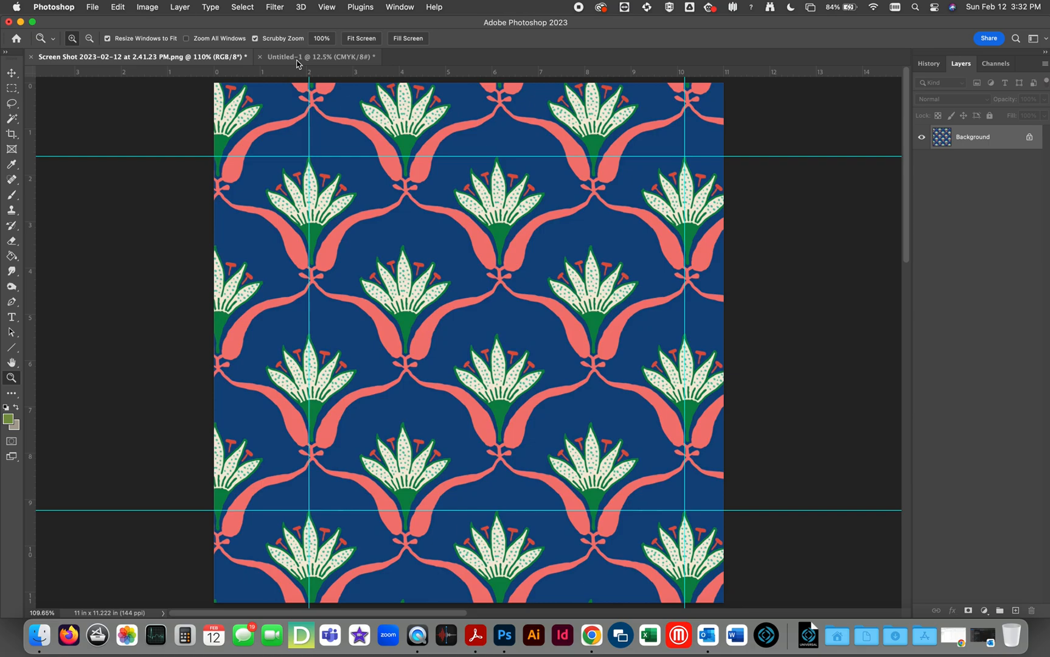
pyautogui.click(12, 88)
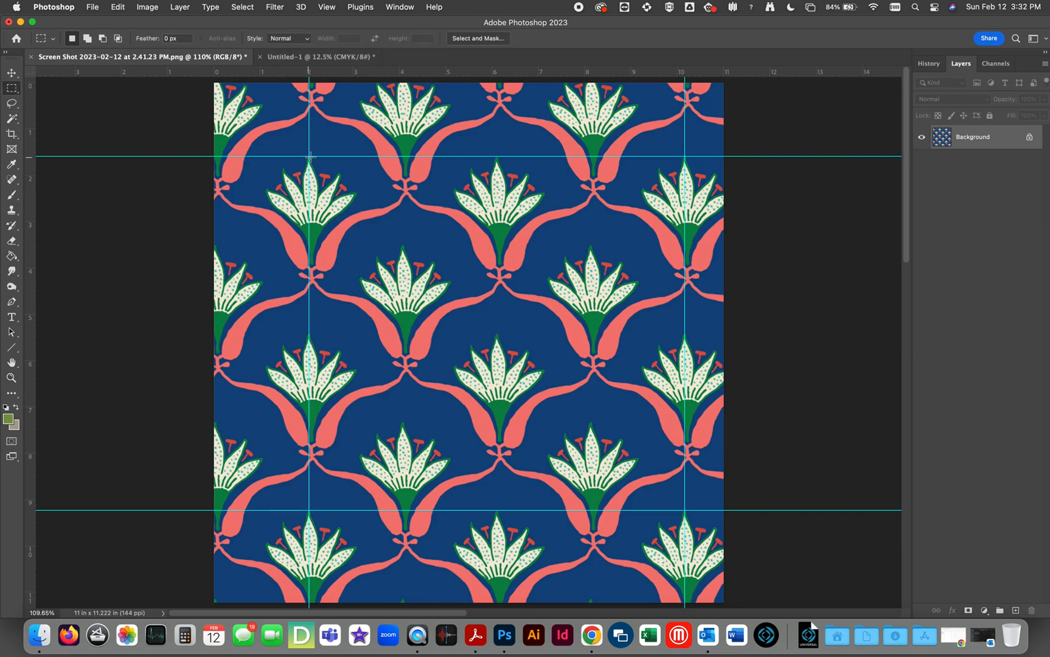
pyautogui.moveTo(310, 156); pyautogui.dragTo(682, 510)
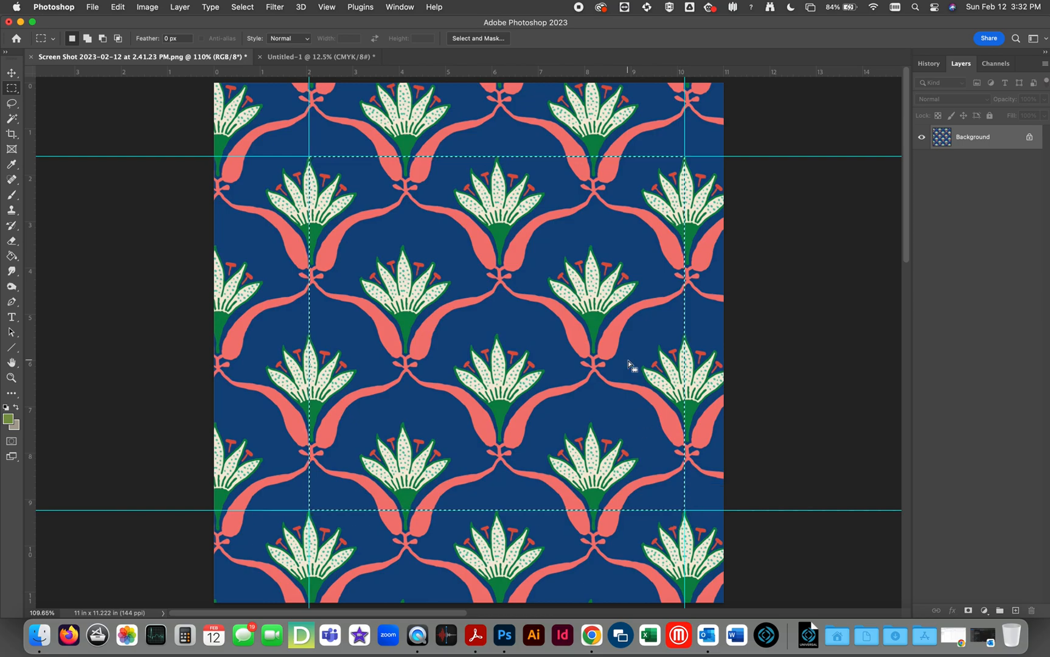
pyautogui.press('super+j')
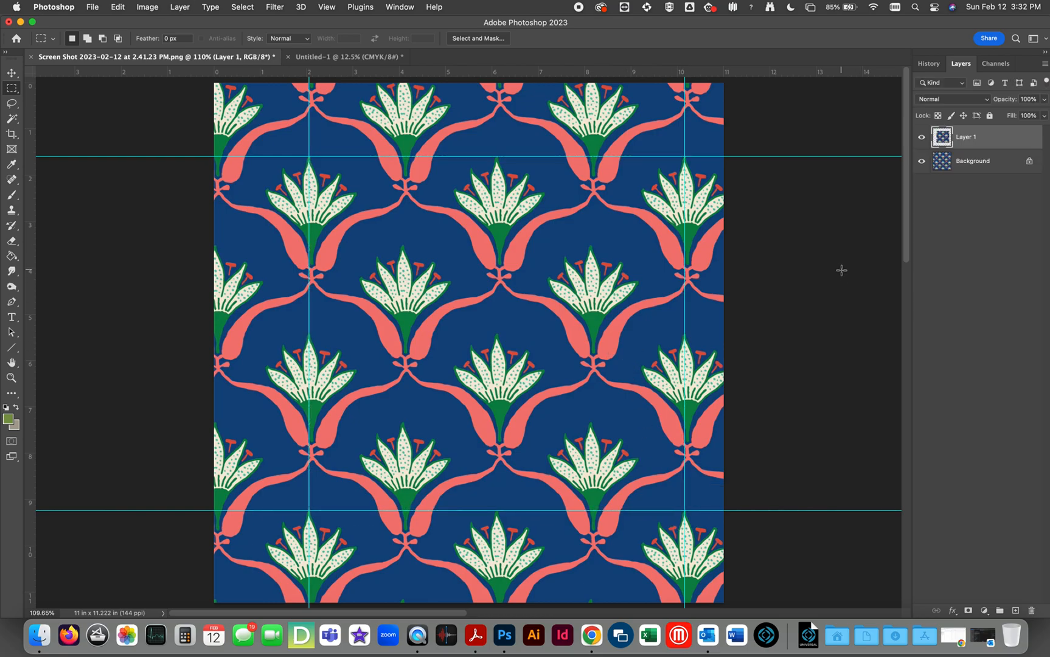
pyautogui.moveTo(973, 167); pyautogui.dragTo(1031, 610)
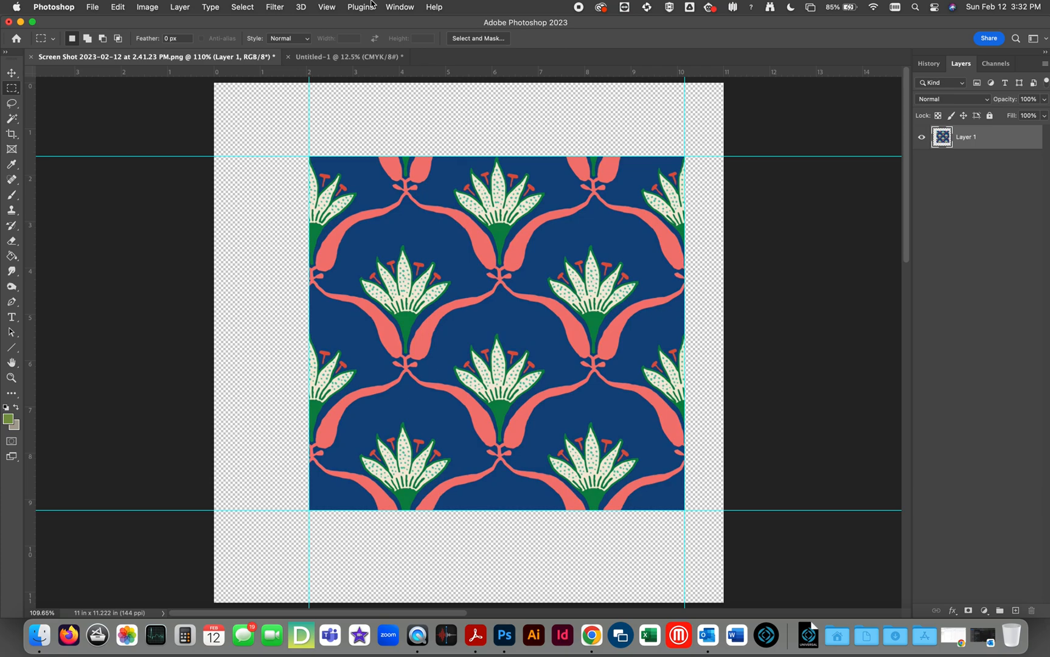
# Clear all guides from the screenshot document.
pyautogui.click(325, 6)
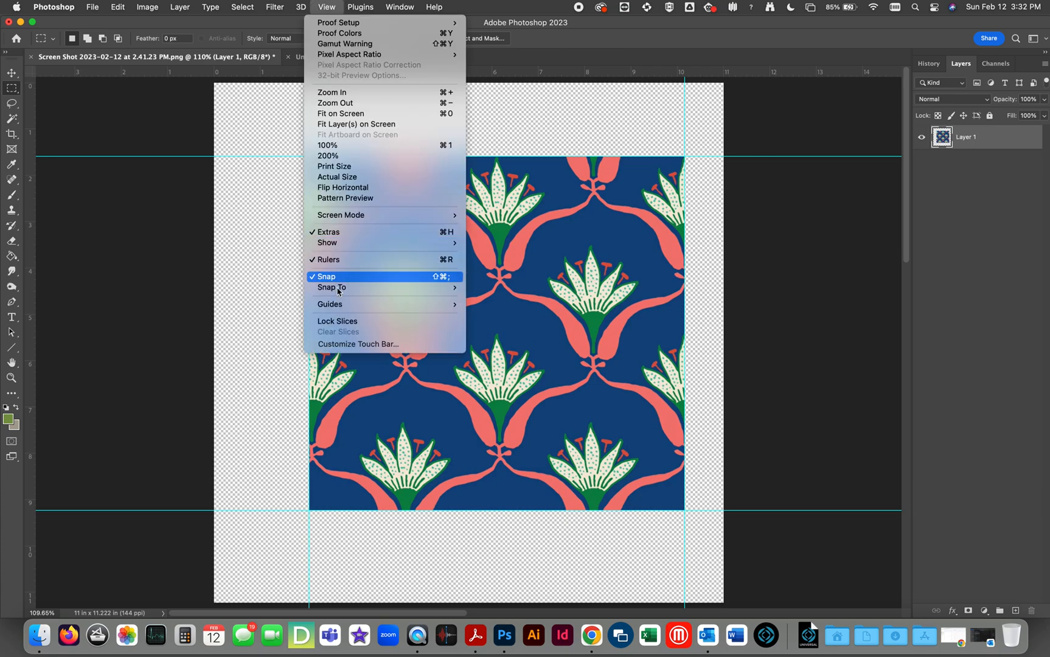
pyautogui.moveTo(344, 304)
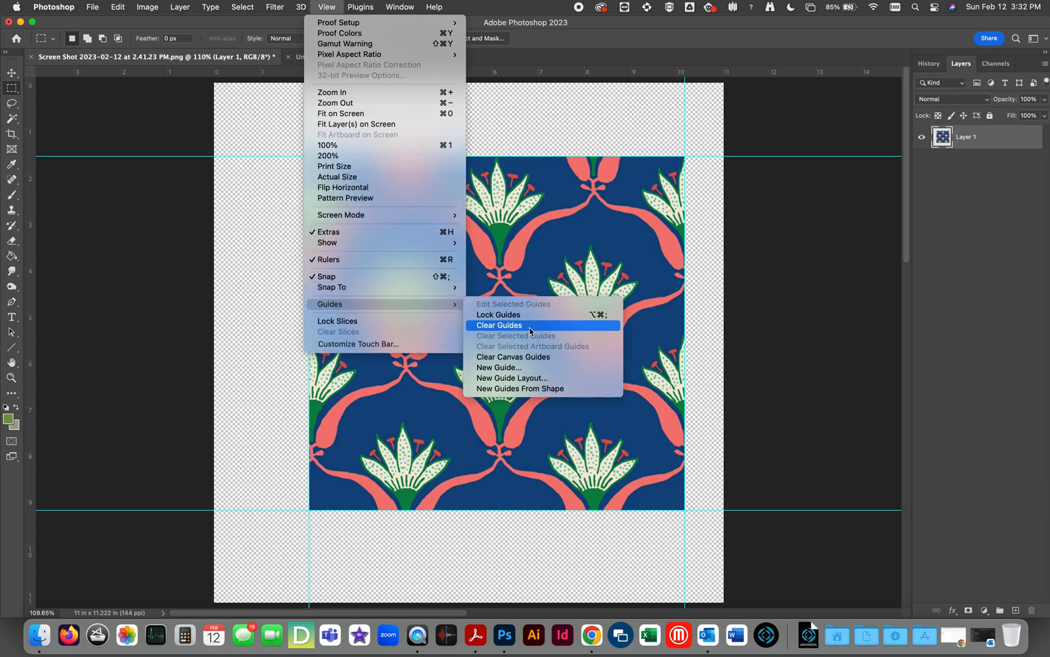
pyautogui.click(518, 326)
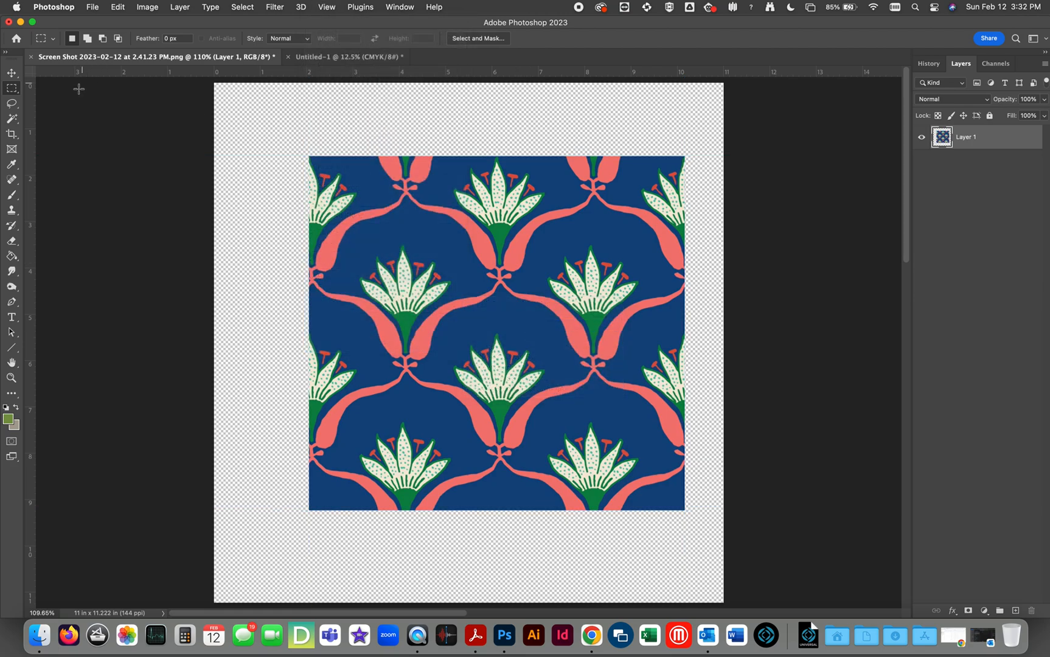
# Scale the floral tile proportionally to about 38% and place it in the canvas's upper-left corner.
pyautogui.click(11, 72)
pyautogui.moveTo(493, 216); pyautogui.dragTo(439, 201)
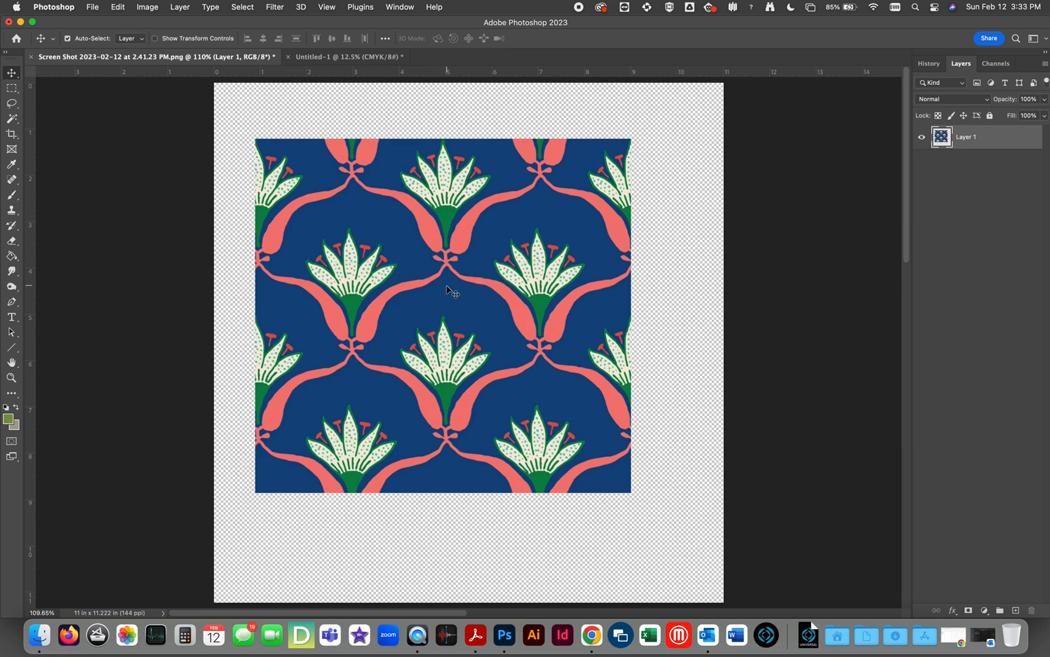
pyautogui.press('super+t')
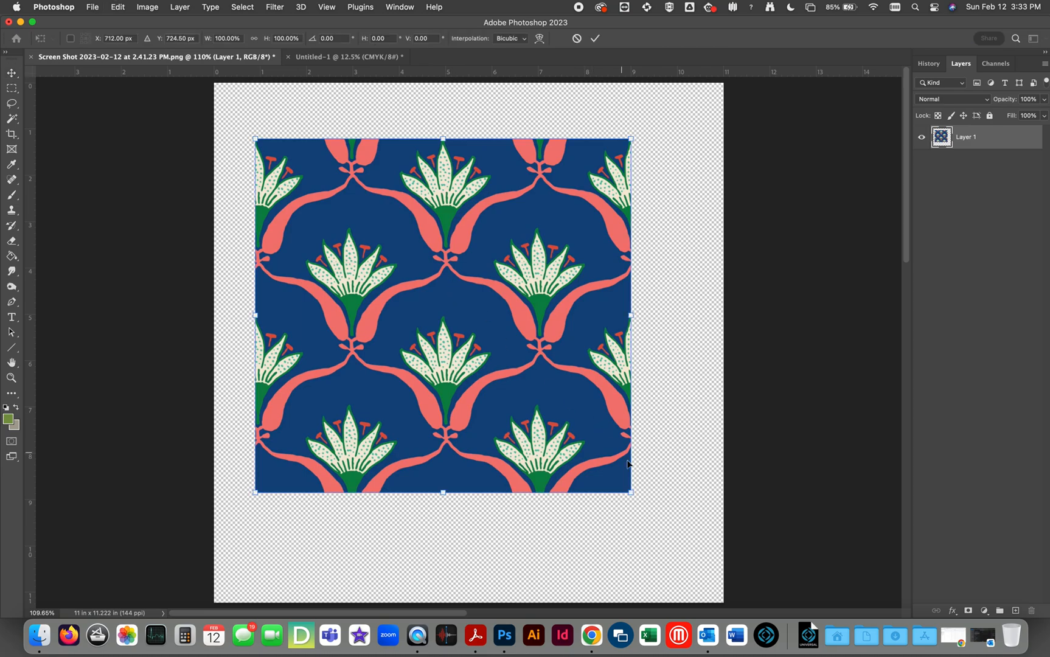
pyautogui.moveTo(633, 494); pyautogui.dragTo(359, 310)
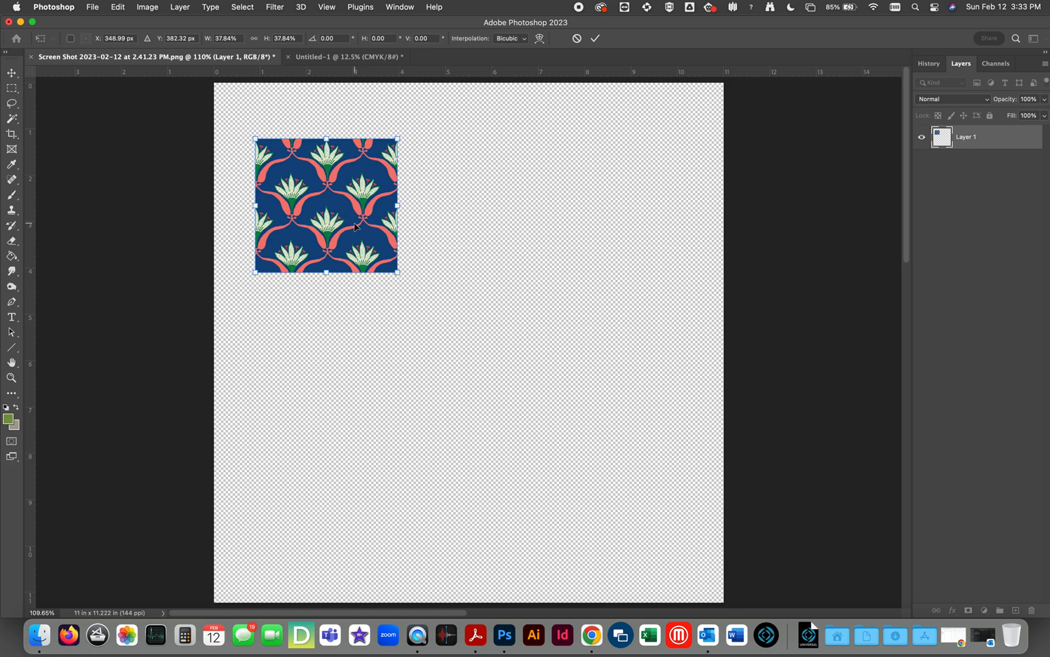
pyautogui.press('Return')
pyautogui.moveTo(348, 219); pyautogui.dragTo(307, 162)
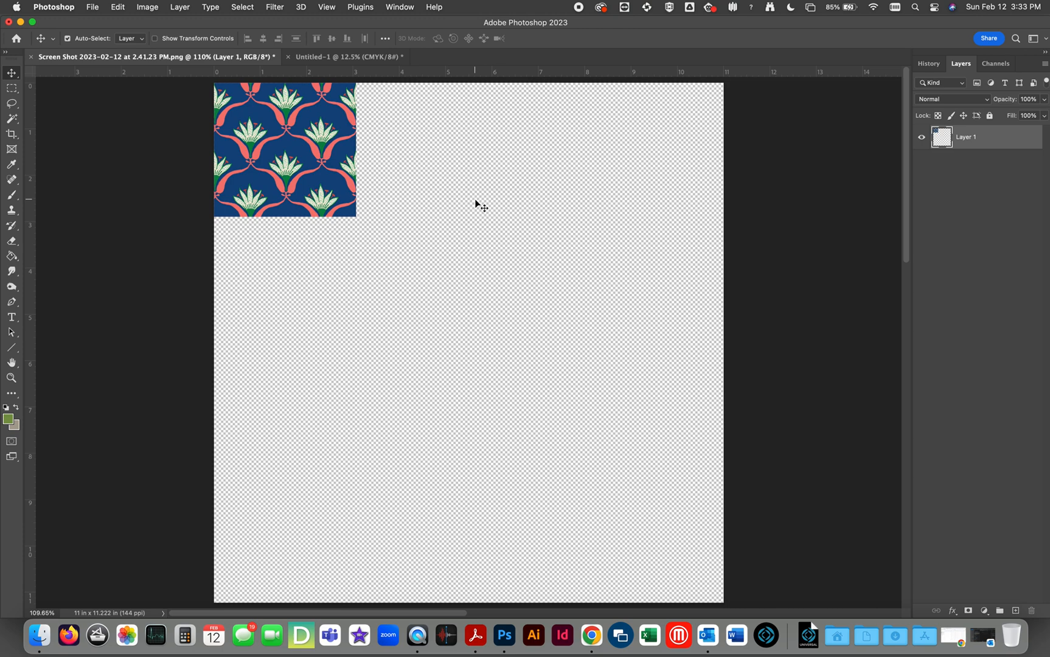
# Duplicate the tile layer and butt the copy against the original's right edge, nudging it to close the seam.
pyautogui.press('super+j')
pyautogui.moveTo(266, 170); pyautogui.dragTo(407, 170)
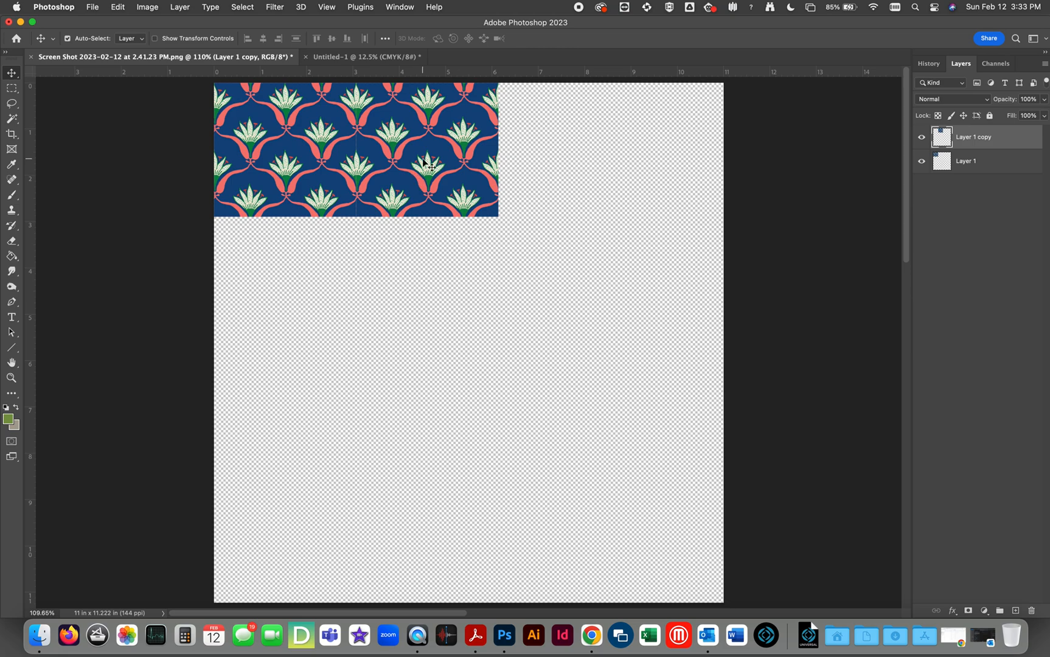
pyautogui.press('z')
pyautogui.moveTo(362, 164); pyautogui.dragTo(338, 158)
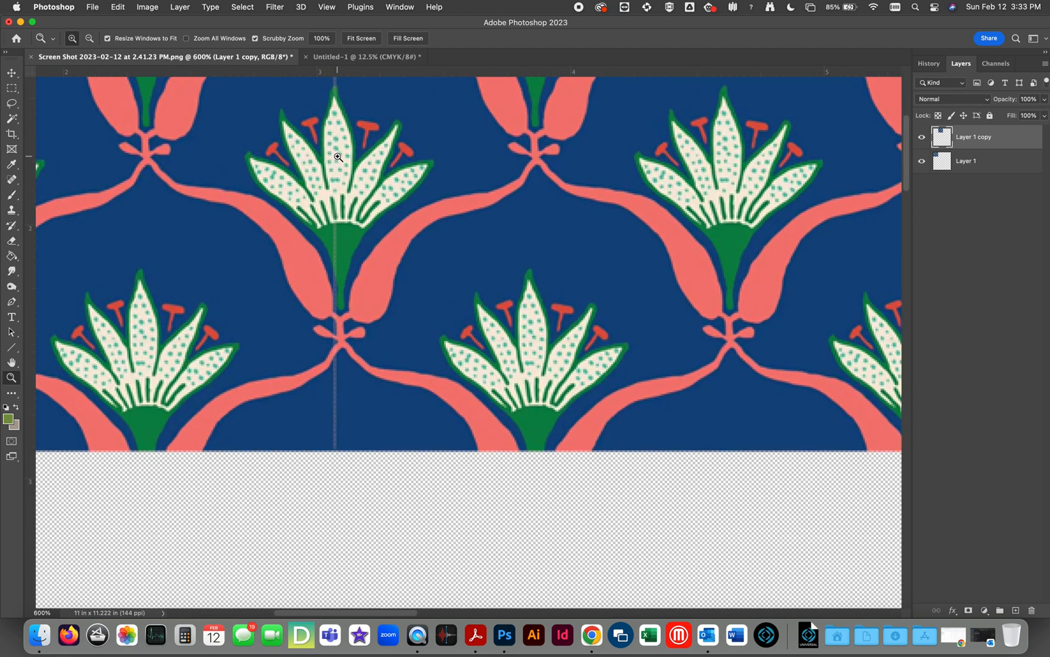
pyautogui.click(12, 73)
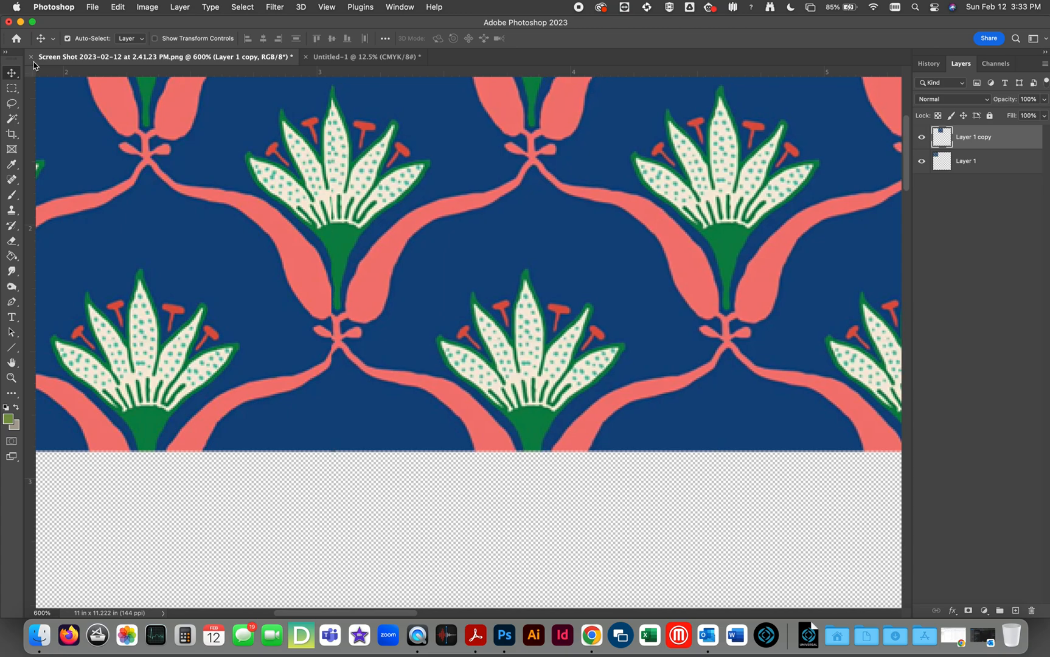
pyautogui.press('Left')
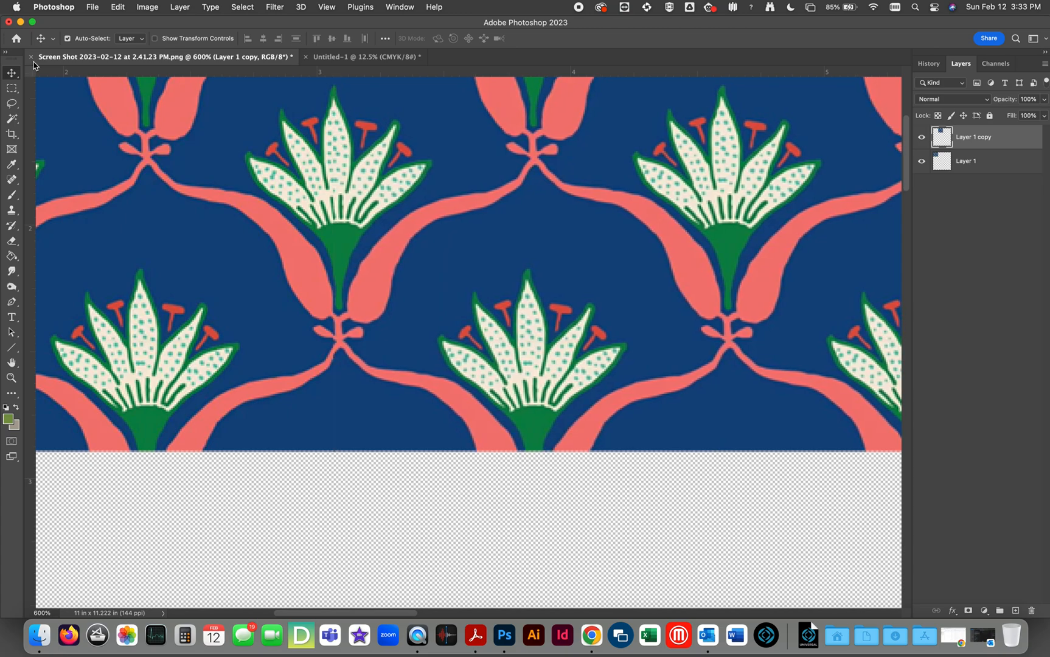
# Merge the copied tile down into Layer 1.
pyautogui.click(325, 7)
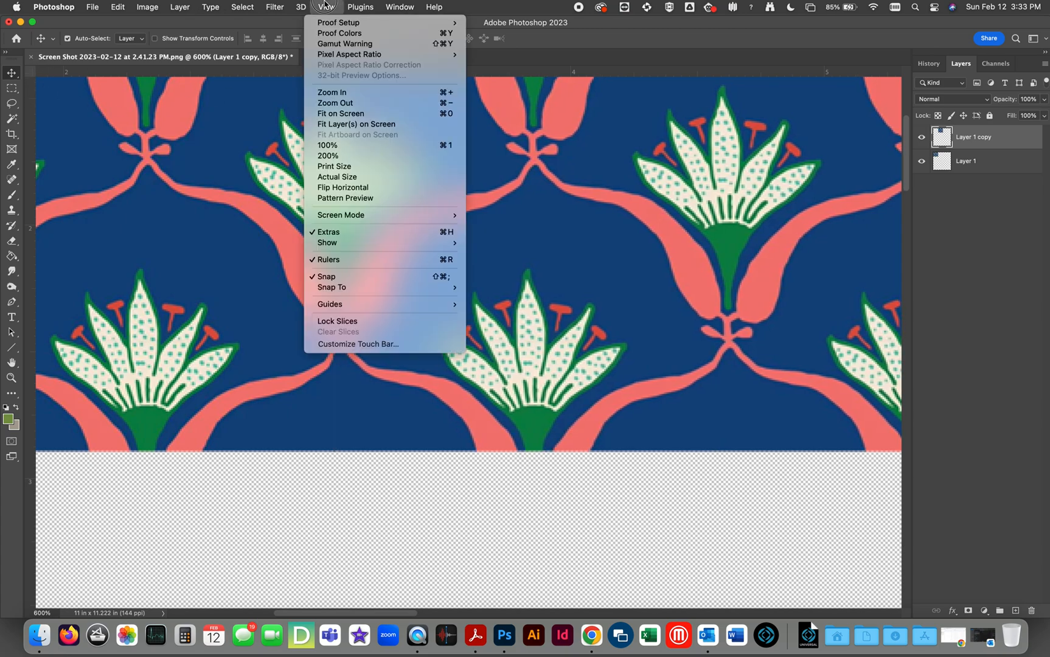
pyautogui.click(338, 114)
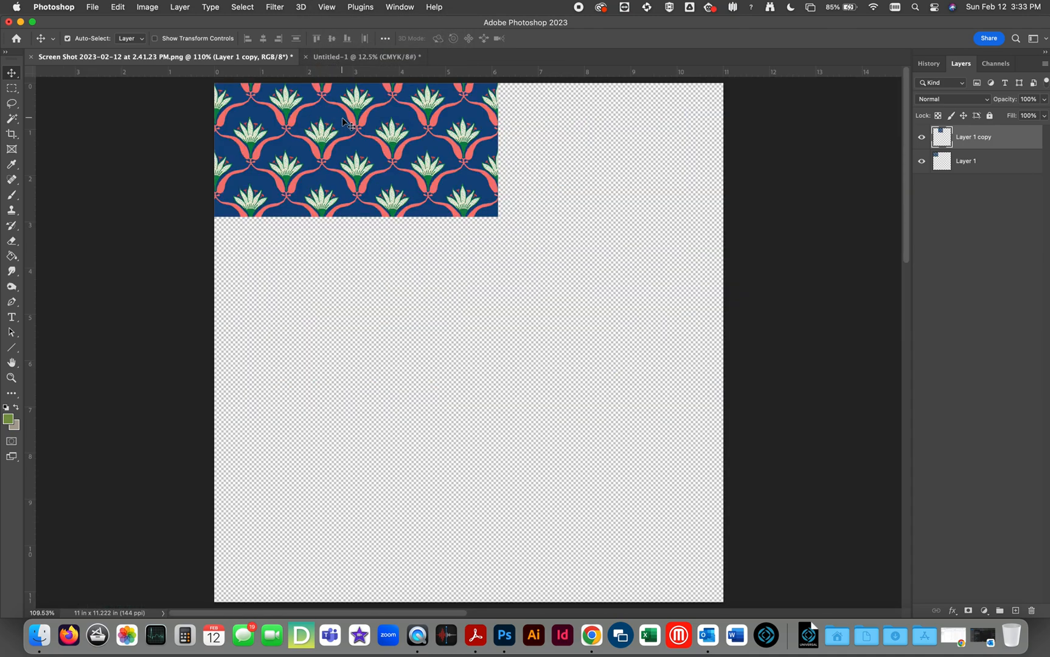
pyautogui.click(1044, 64)
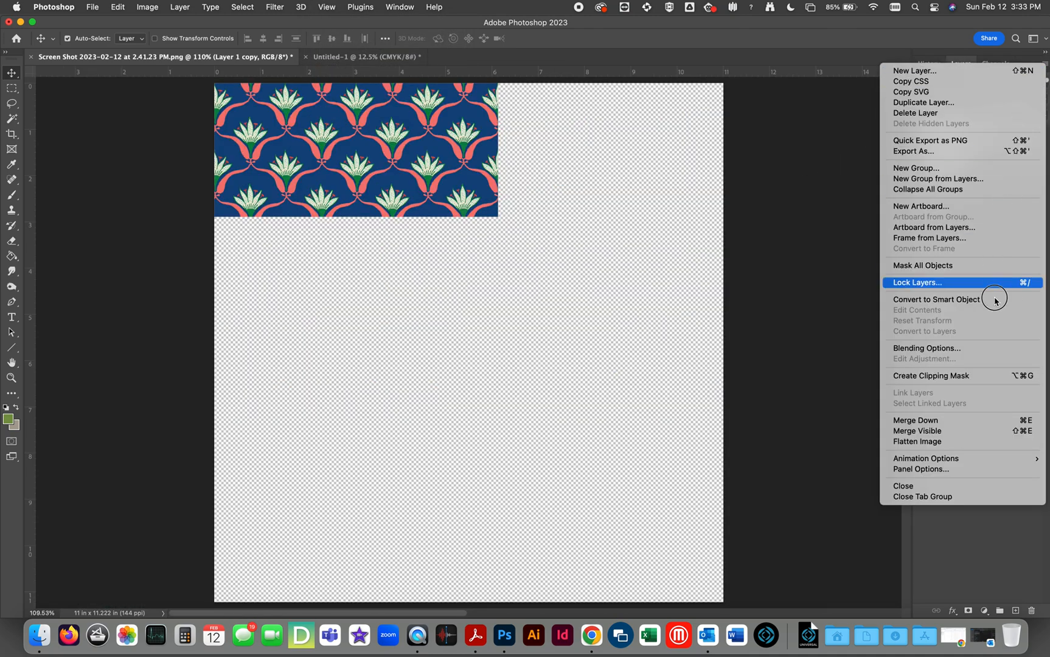
pyautogui.click(994, 420)
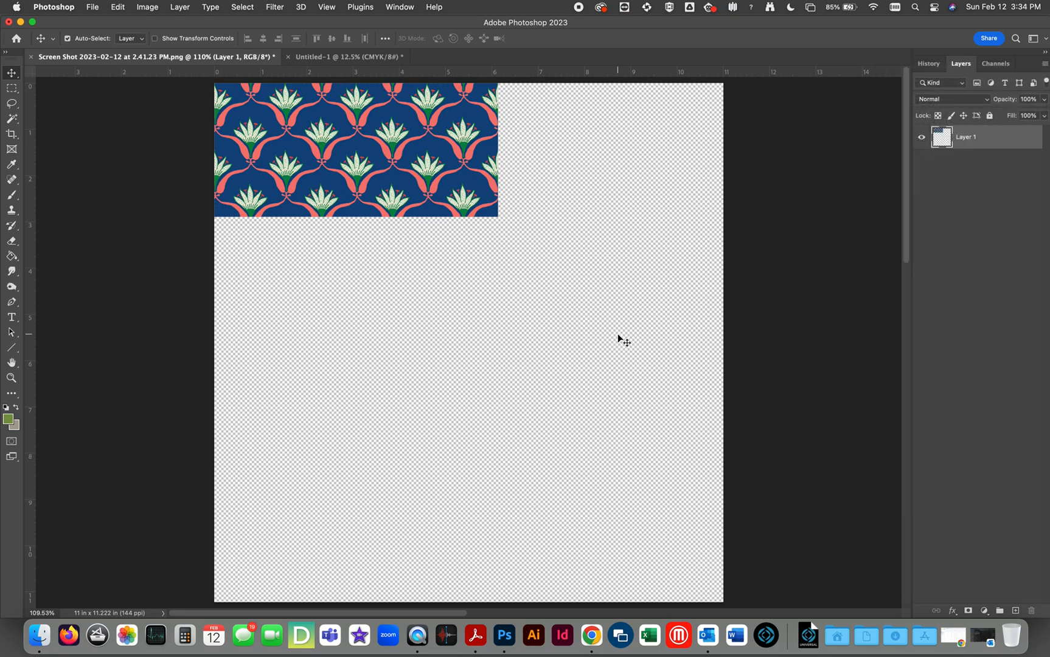
# Duplicate the two-tile layer and align the copy to its right edge so the row spans the canvas without a gap.
pyautogui.press('super+j')
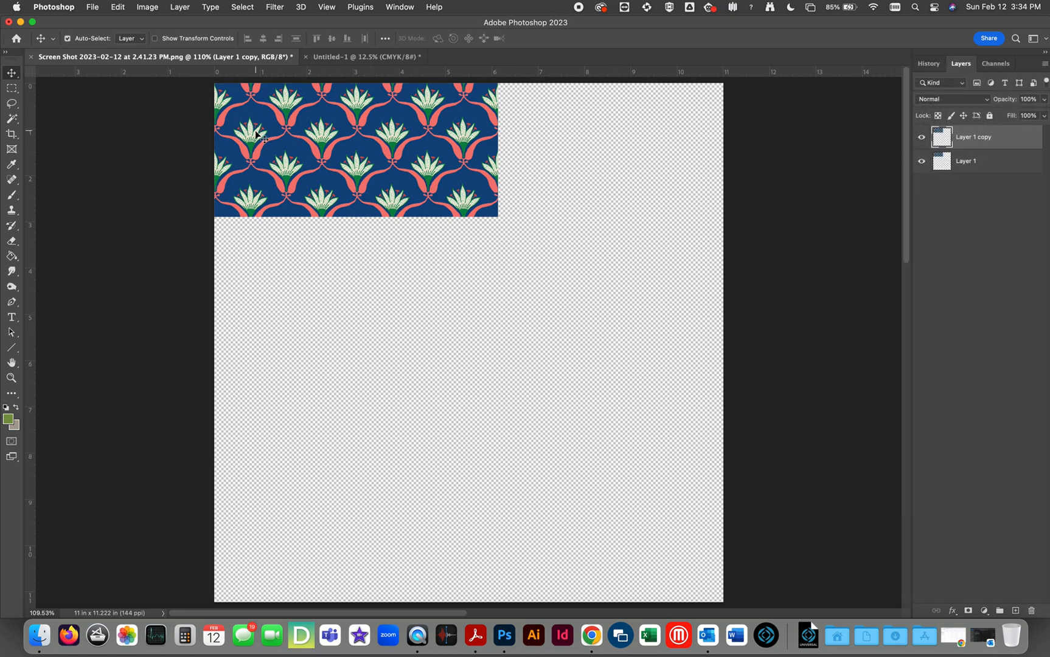
pyautogui.moveTo(237, 149); pyautogui.dragTo(563, 186)
pyautogui.press('z')
pyautogui.press('v')
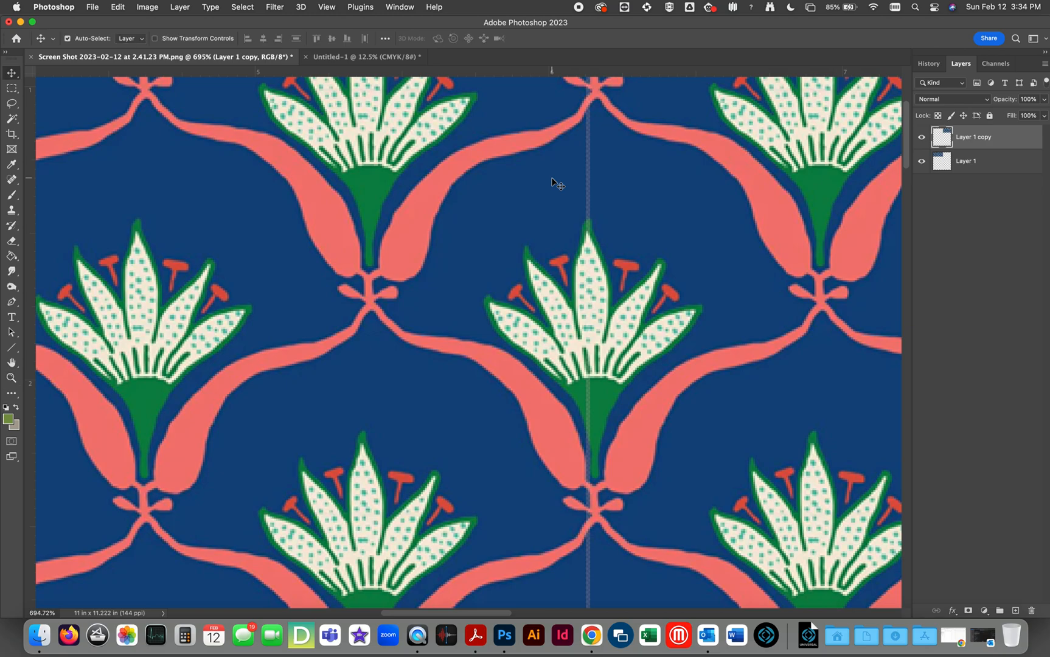
pyautogui.press('Left')
pyautogui.press('Right')
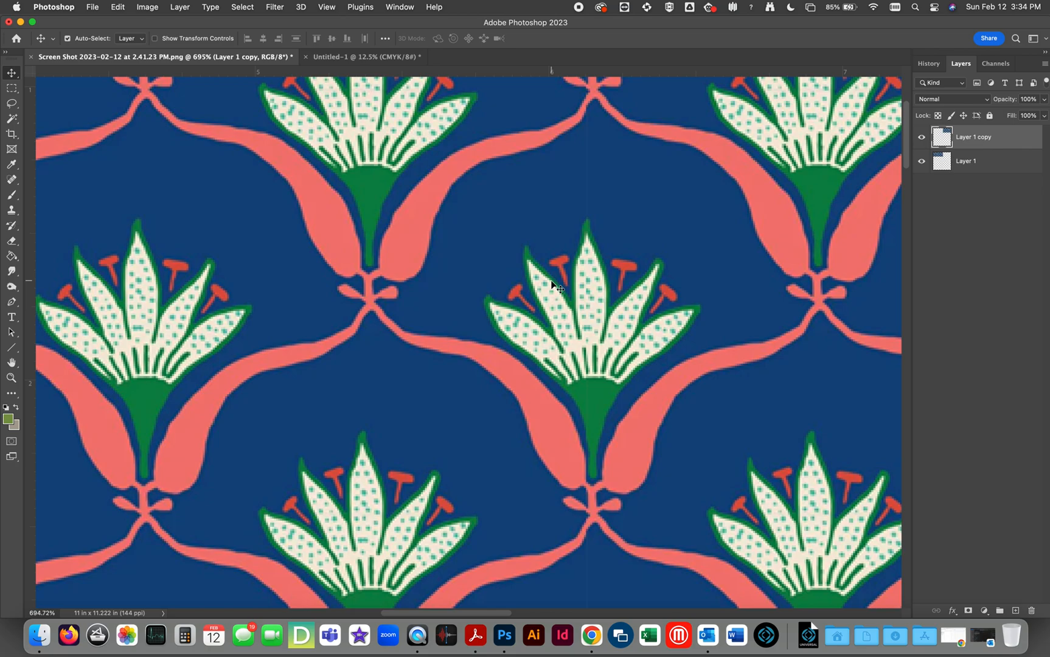
# Flatten the completed top row into a single Background layer.
pyautogui.click(332, 6)
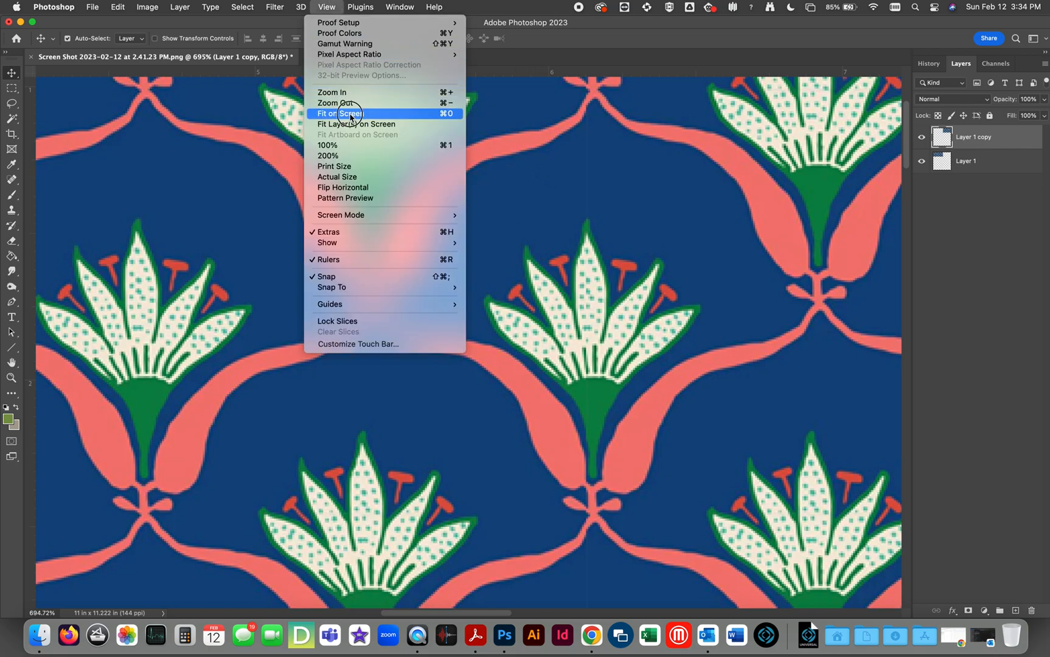
pyautogui.click(351, 114)
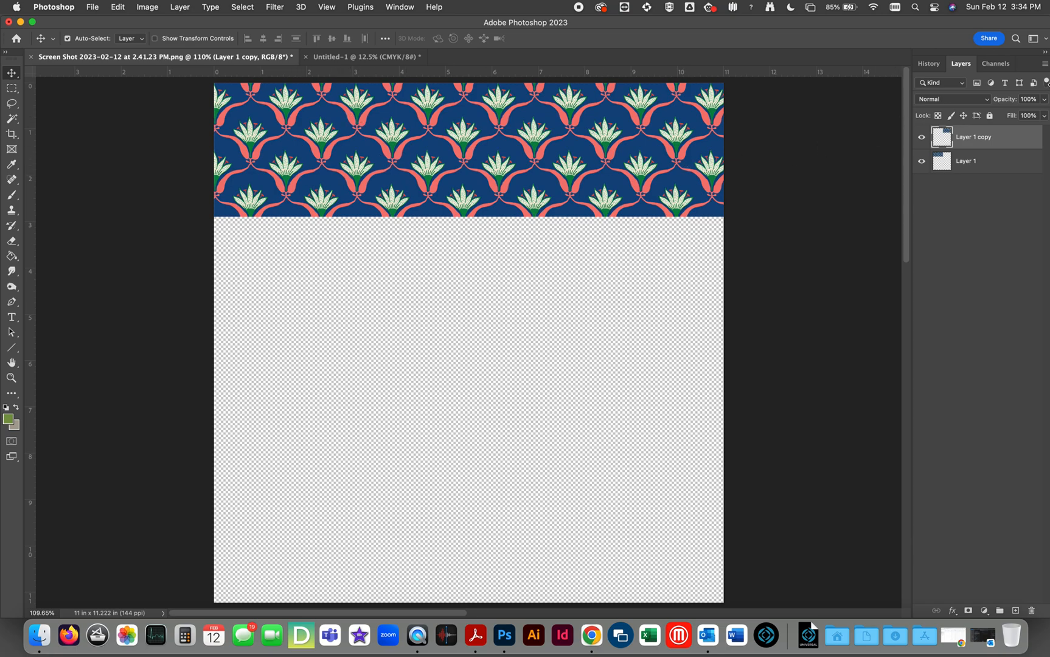
pyautogui.click(1045, 65)
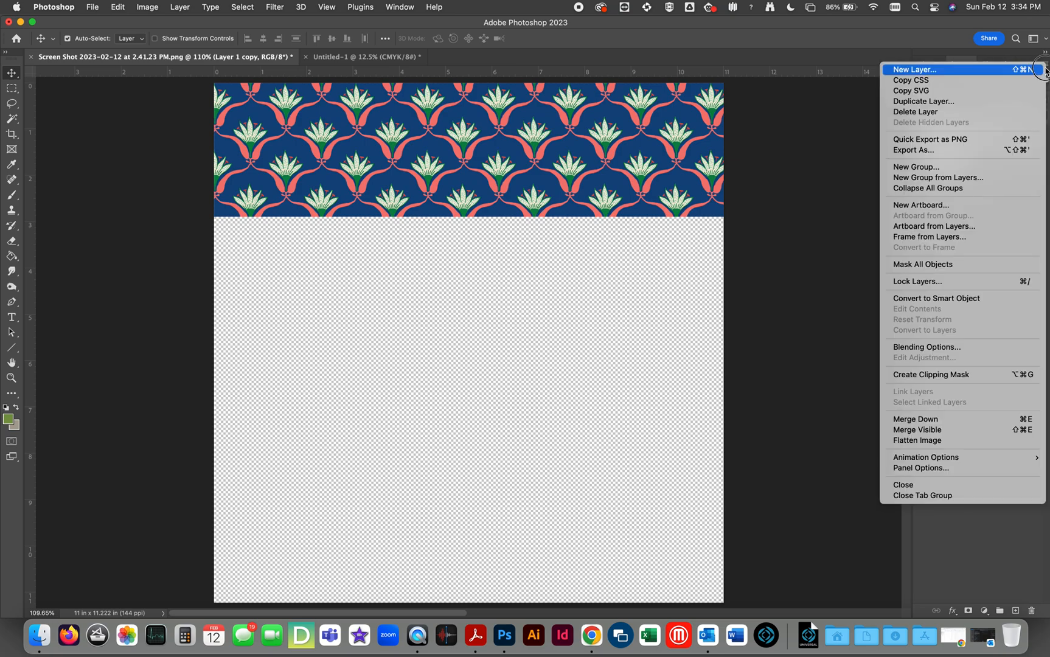
pyautogui.click(999, 442)
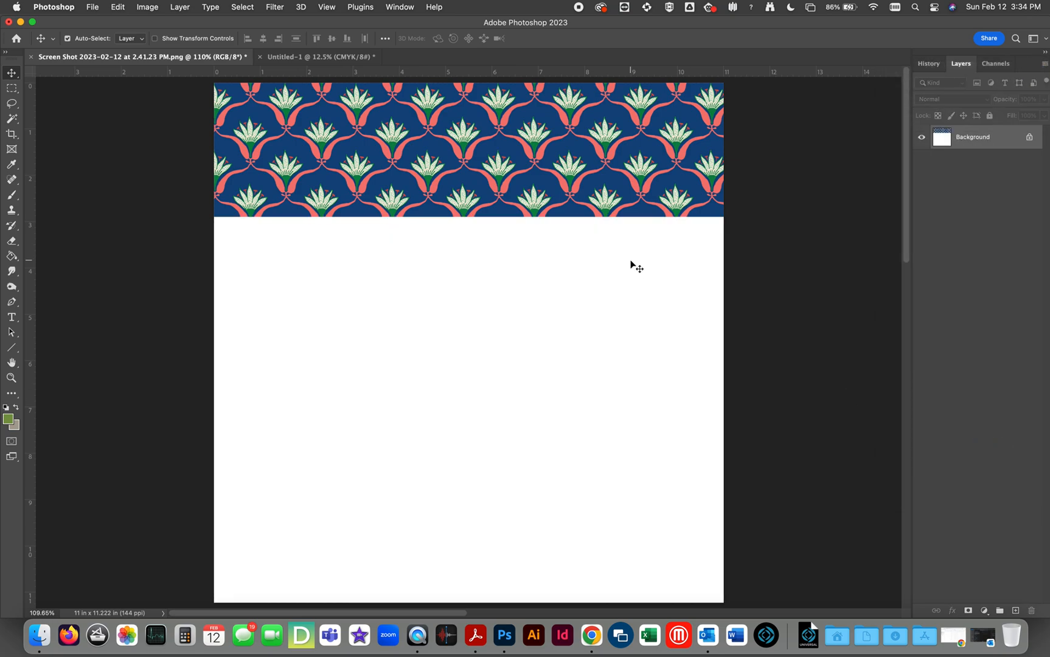
# Copy the pattern row directly beneath the original, nudge it up to close the seam, and flatten the image.
pyautogui.press('super+j')
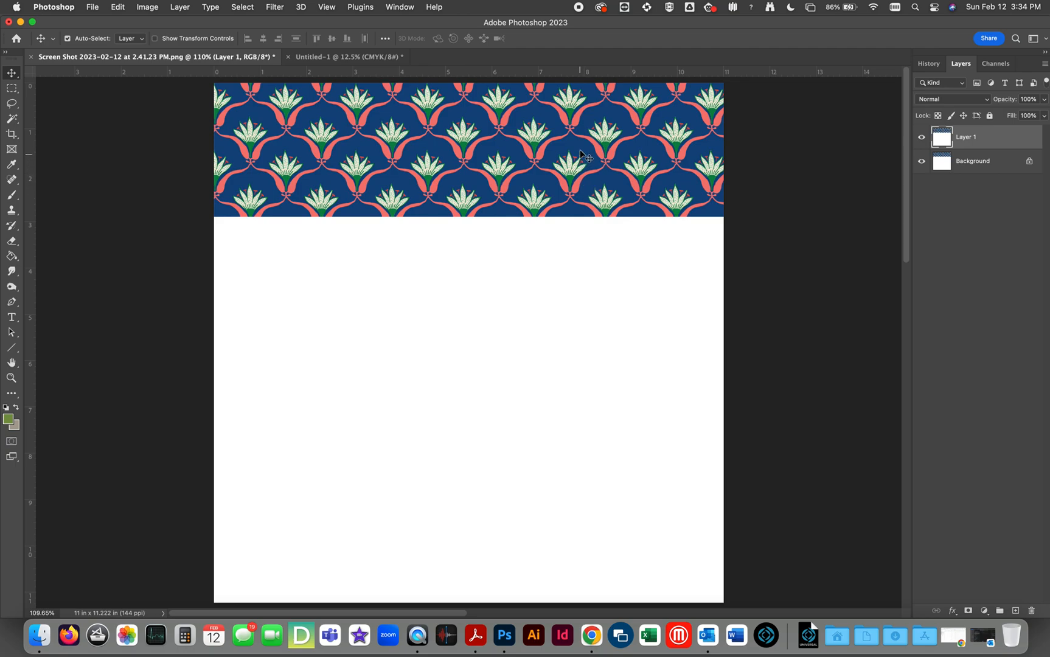
pyautogui.moveTo(579, 127); pyautogui.dragTo(590, 261)
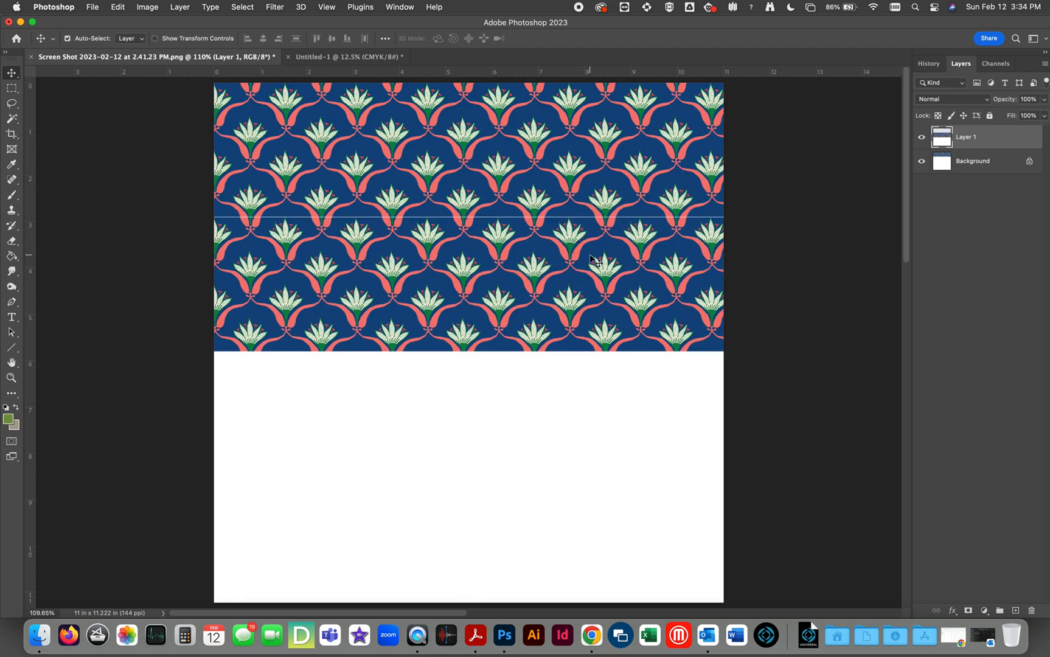
pyautogui.press('Up')
pyautogui.press('Up')
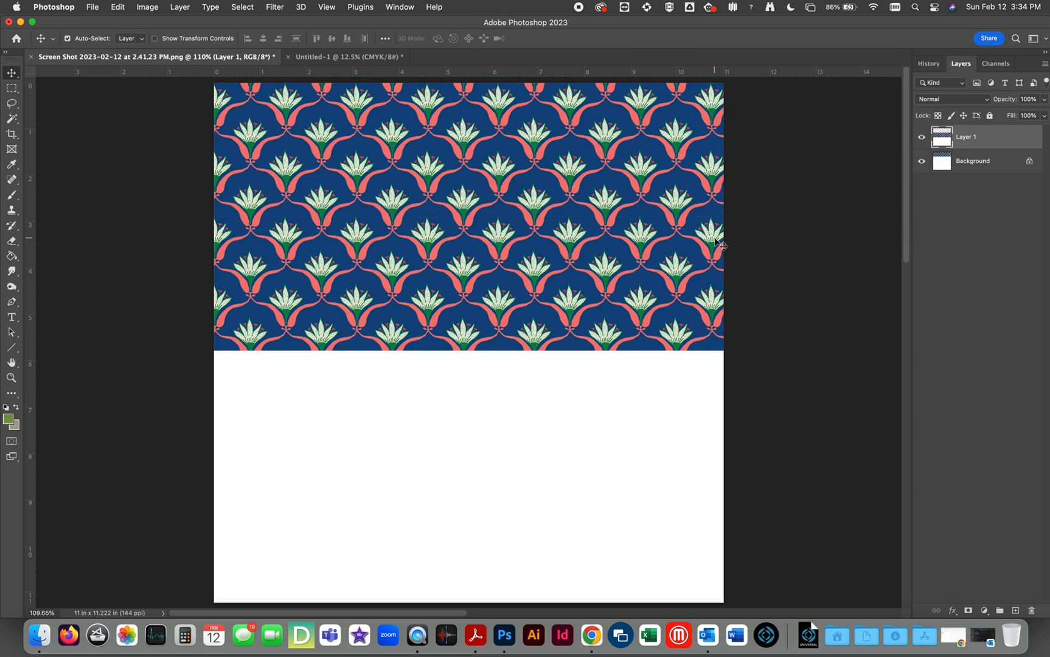
pyautogui.click(1045, 66)
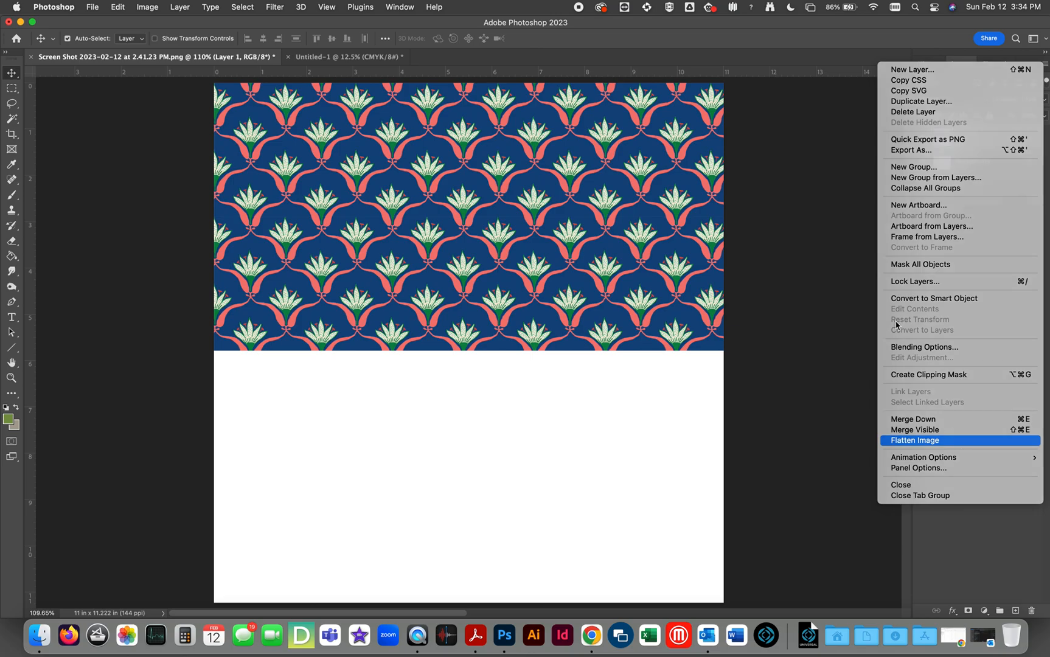
pyautogui.click(955, 440)
# Copy the two-row pattern to a new layer, move it down over the white area, and flatten the image.
pyautogui.press('super+z')
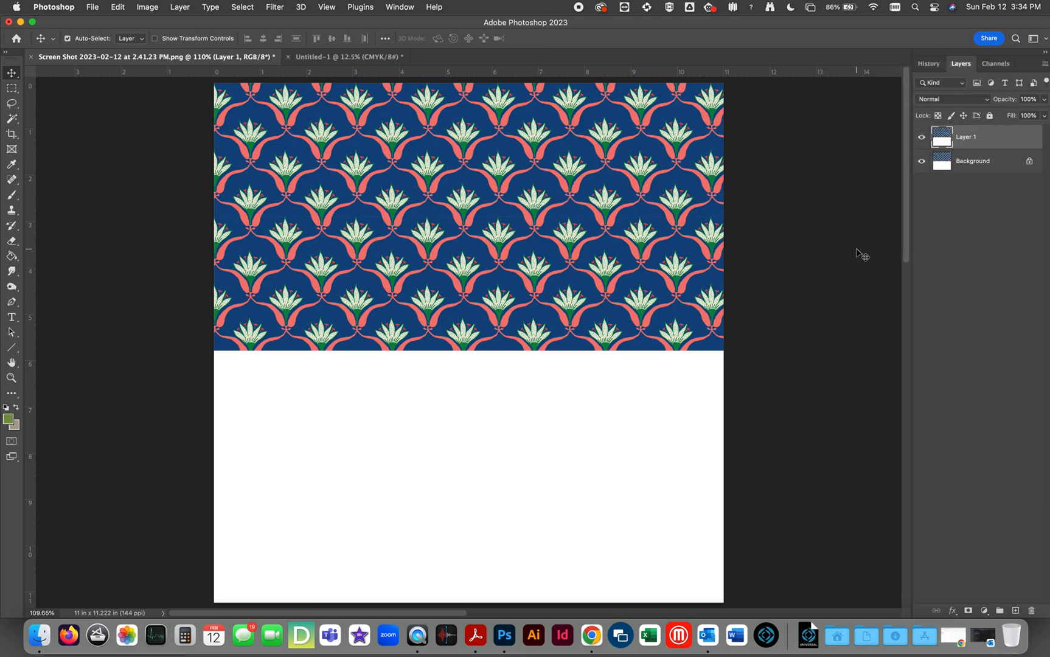
pyautogui.moveTo(652, 177); pyautogui.dragTo(668, 382)
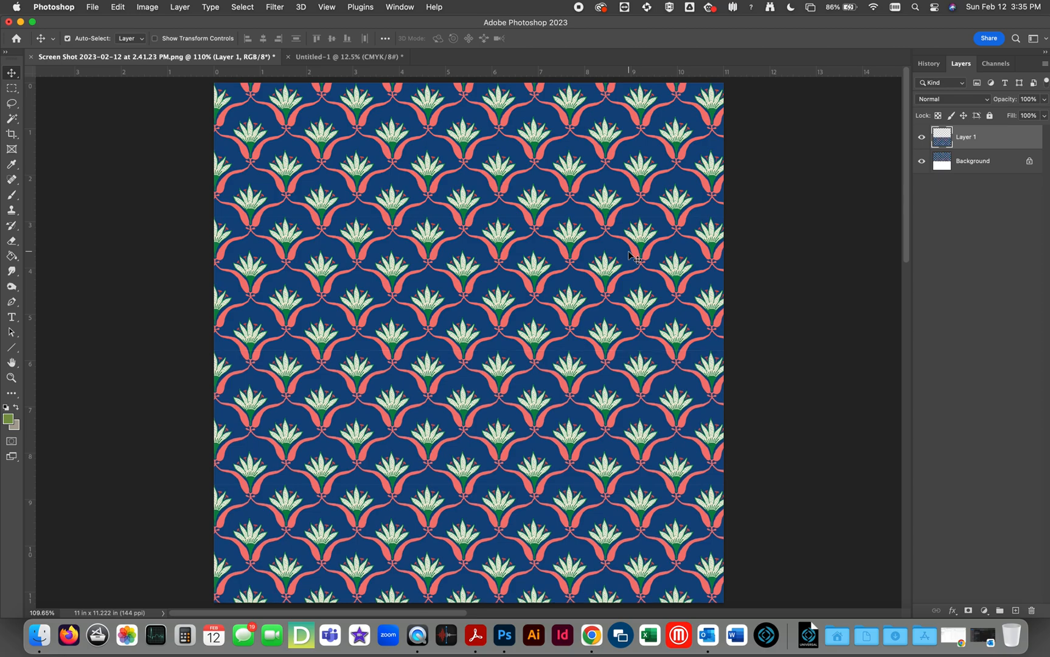
pyautogui.click(1045, 64)
pyautogui.click(910, 441)
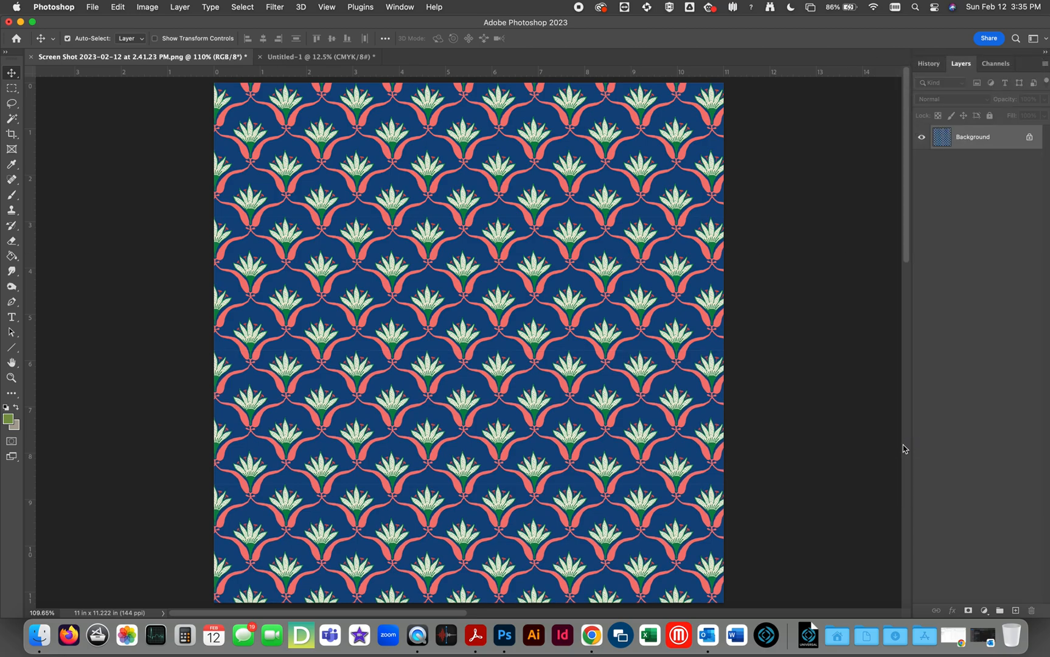
# Compare the pattern-filled Untitled-1 document with the manually tiled screenshot document, each viewed whole.
pyautogui.click(292, 57)
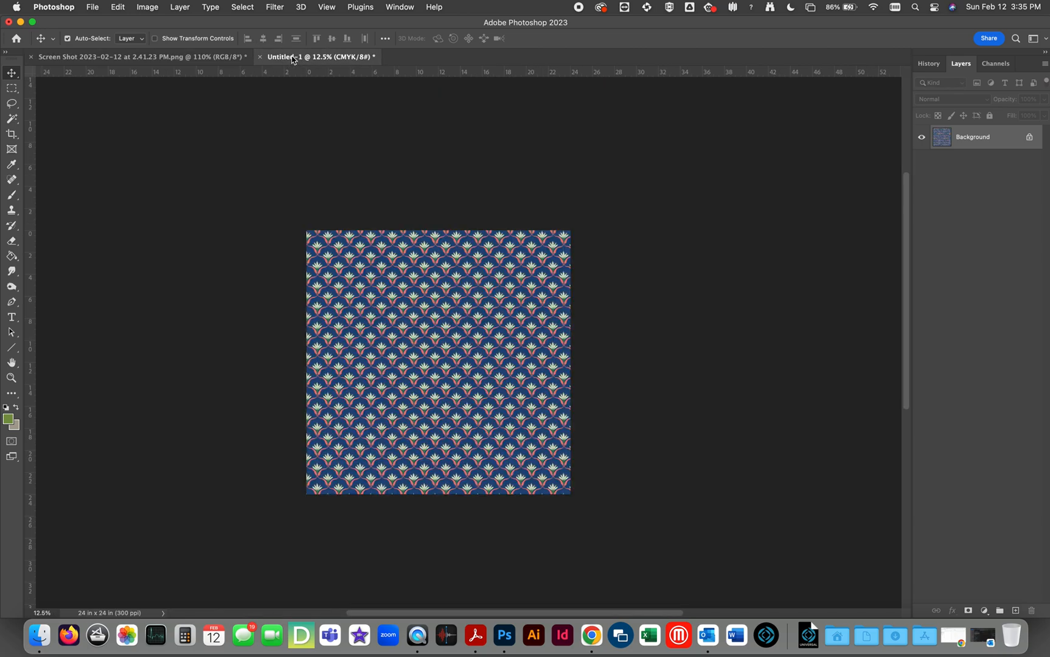
pyautogui.click(329, 7)
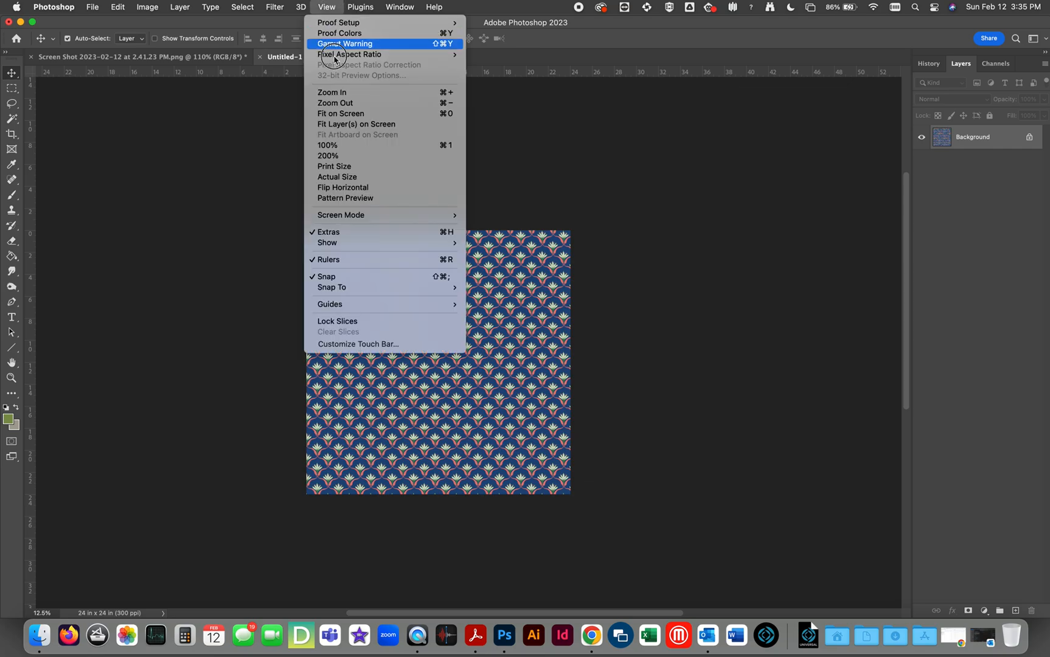
pyautogui.click(341, 114)
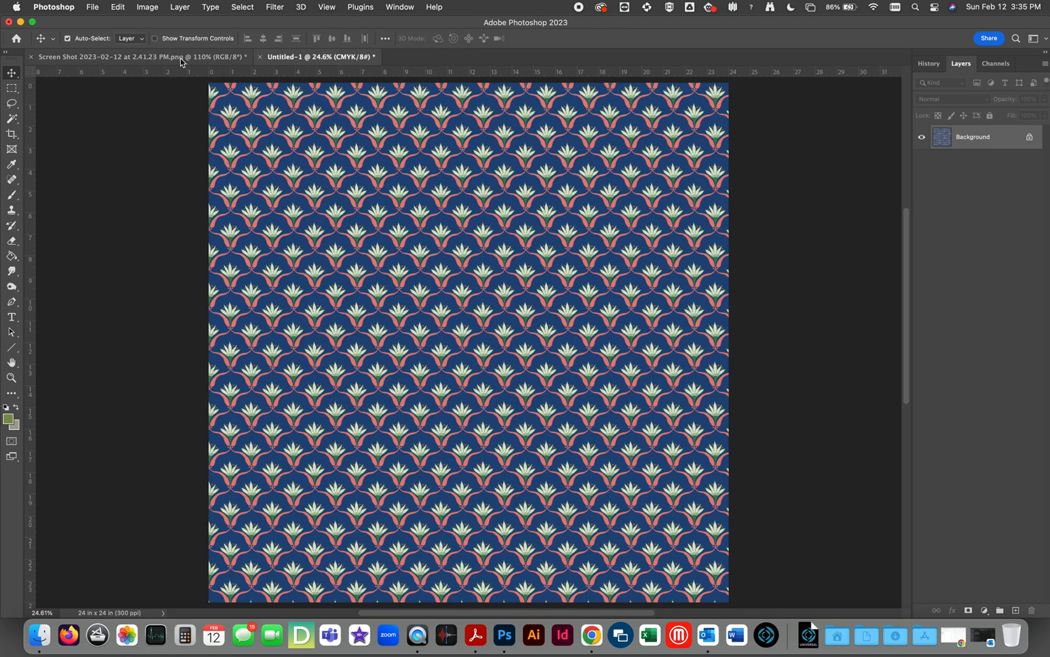
pyautogui.click(181, 57)
pyautogui.click(286, 58)
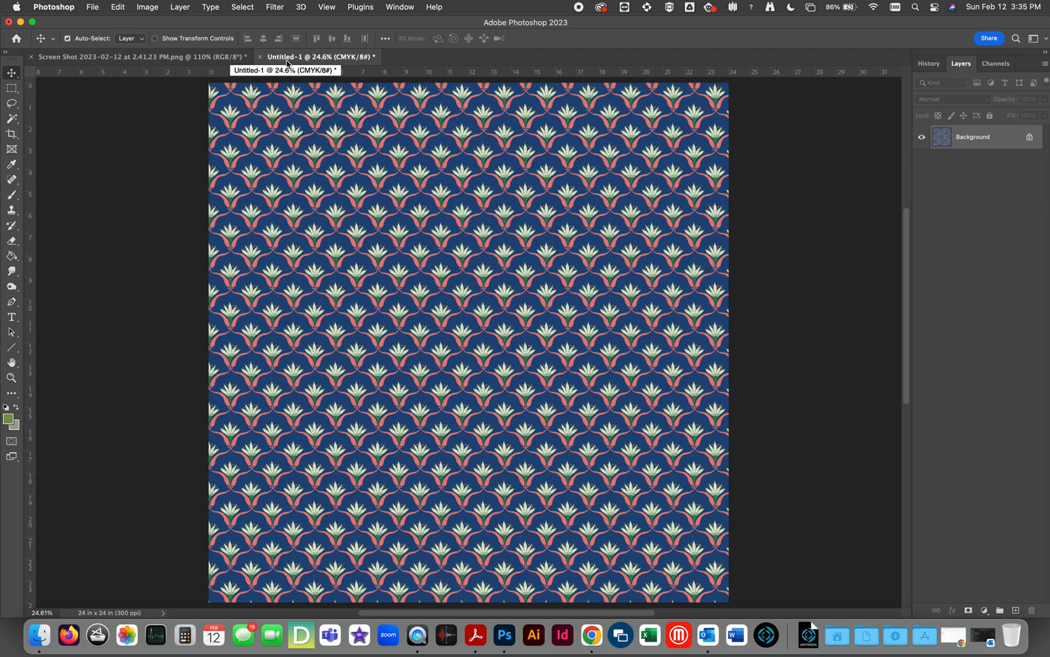
pyautogui.click(207, 60)
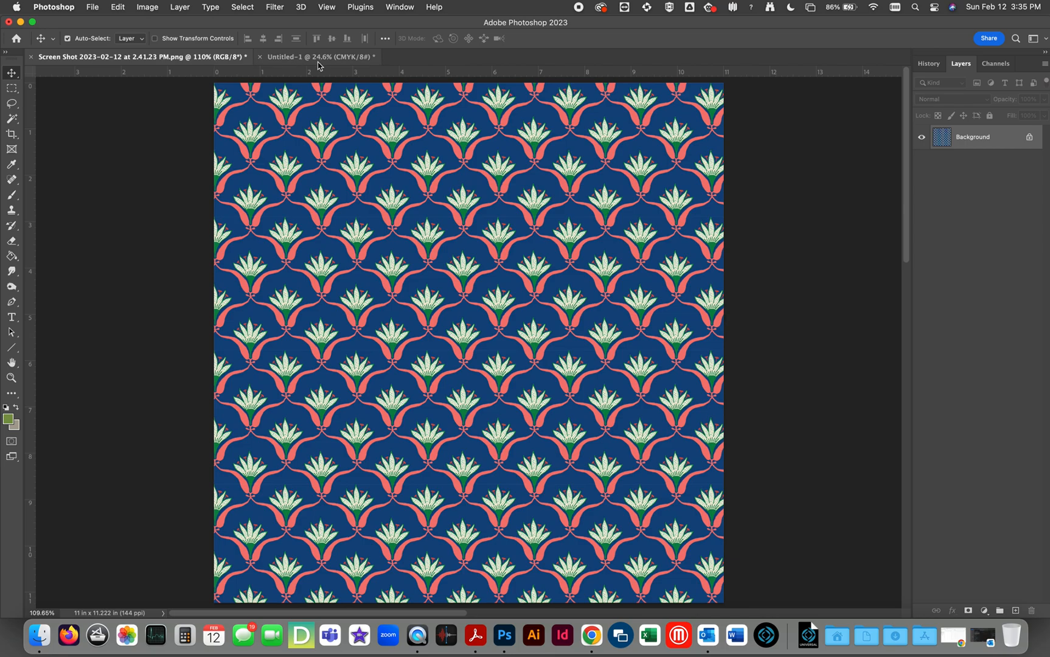